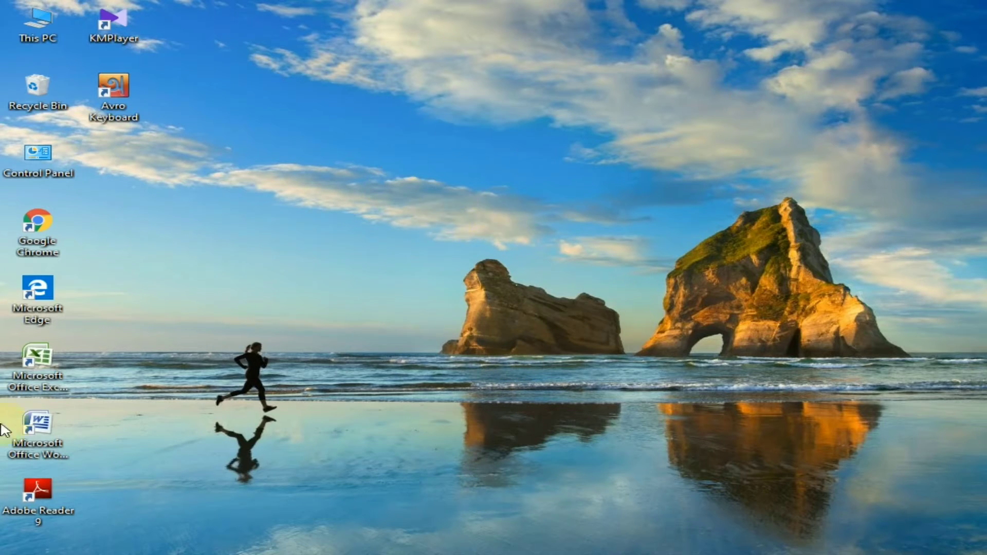
# - Start Microsoft Word from the desktop with a blank document
pyautogui.doubleClick(44, 428)
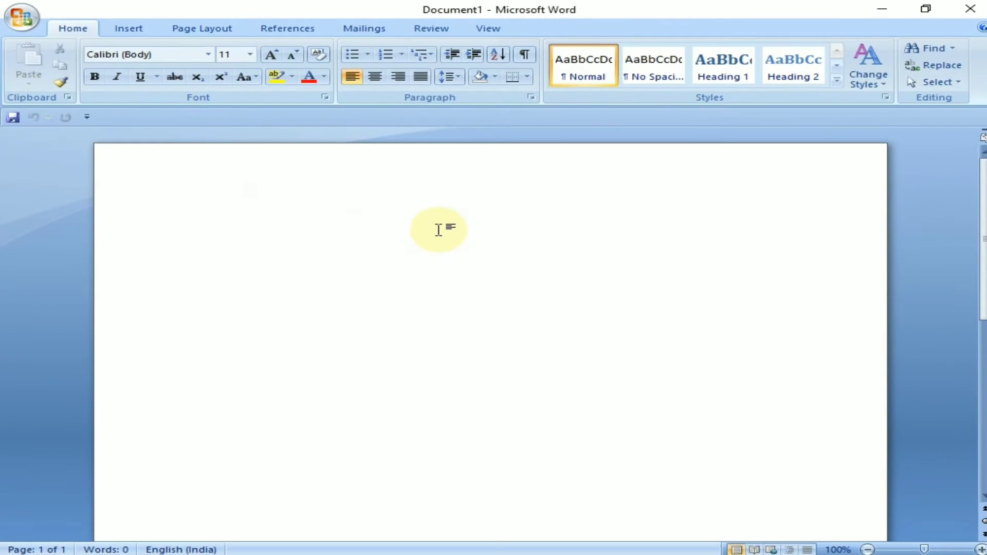
pyautogui.scroll(-1, 447, 231)
pyautogui.scroll(1, 484, 273)
pyautogui.scroll(-1, 360, 247)
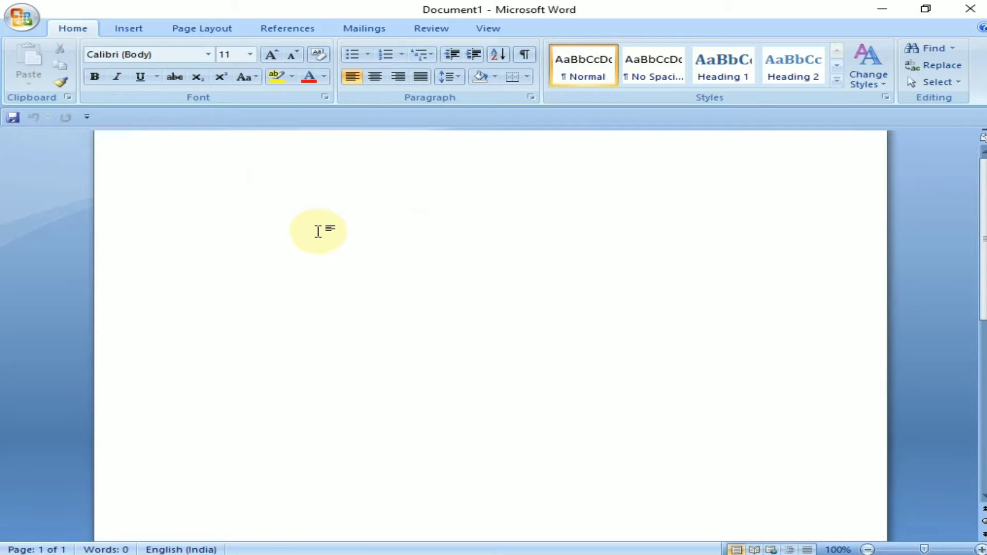
pyautogui.scroll(1, 314, 234)
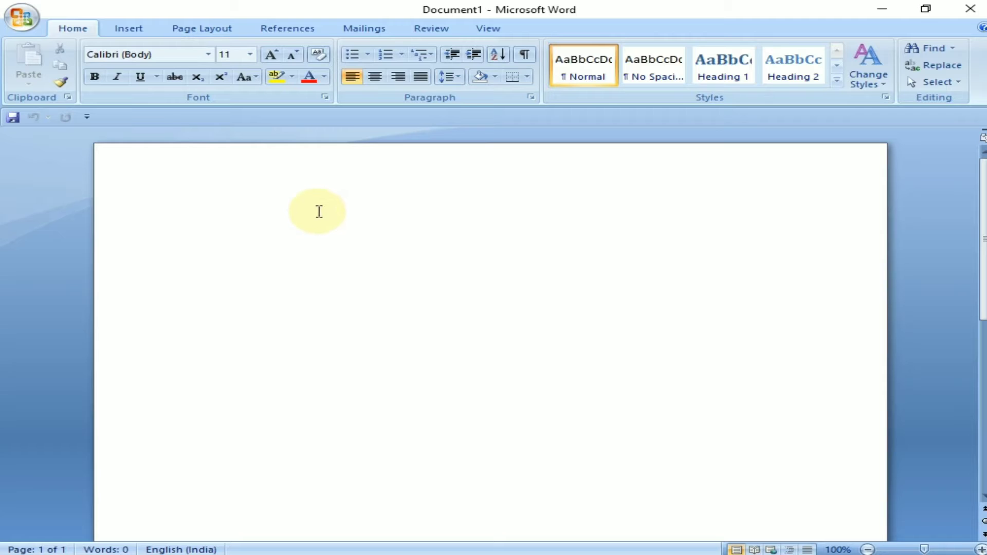
# - Enter the text "sd" on the first line of the blank page
pyautogui.click(17, 18)
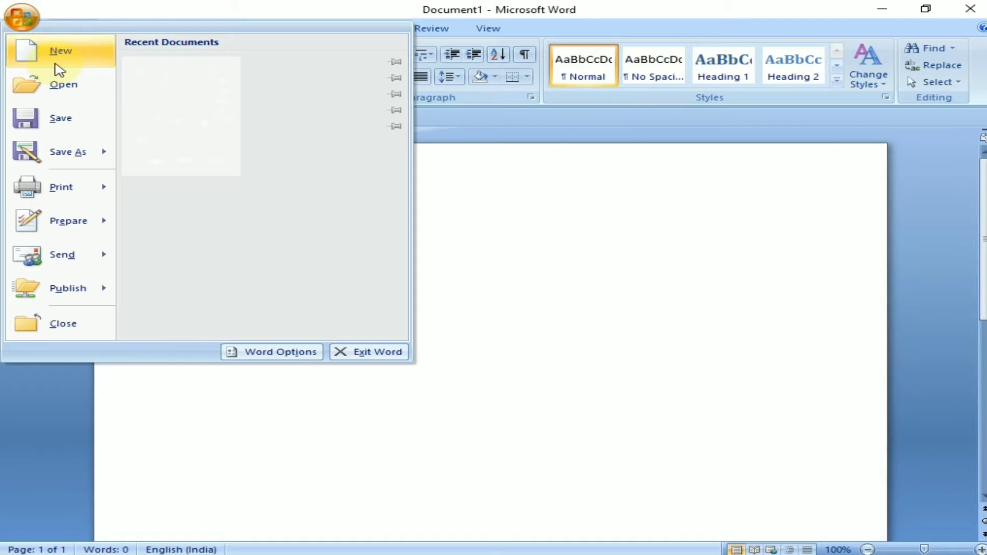
pyautogui.click(474, 244)
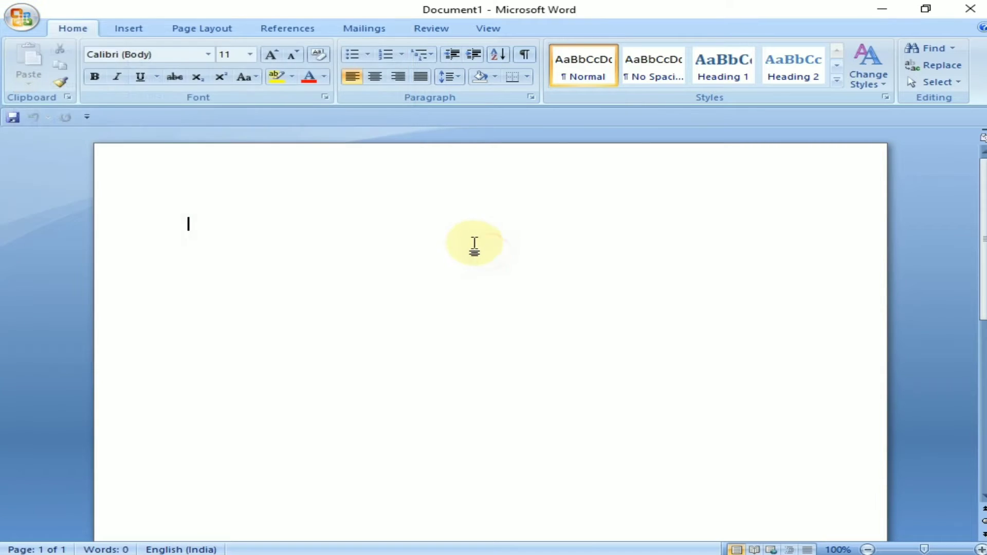
pyautogui.write('sd')
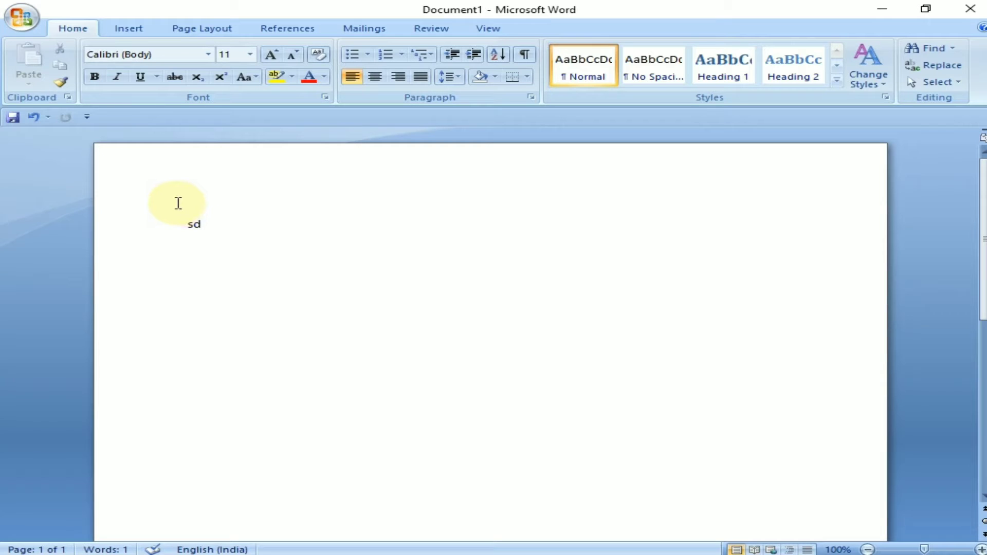
# - Create a new document from the Blank document template
pyautogui.click(18, 16)
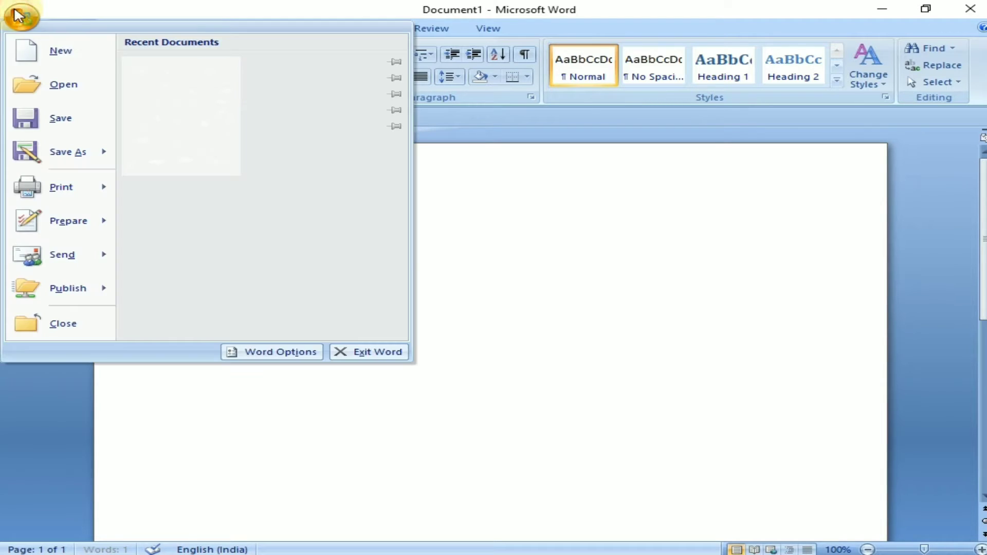
pyautogui.click(62, 49)
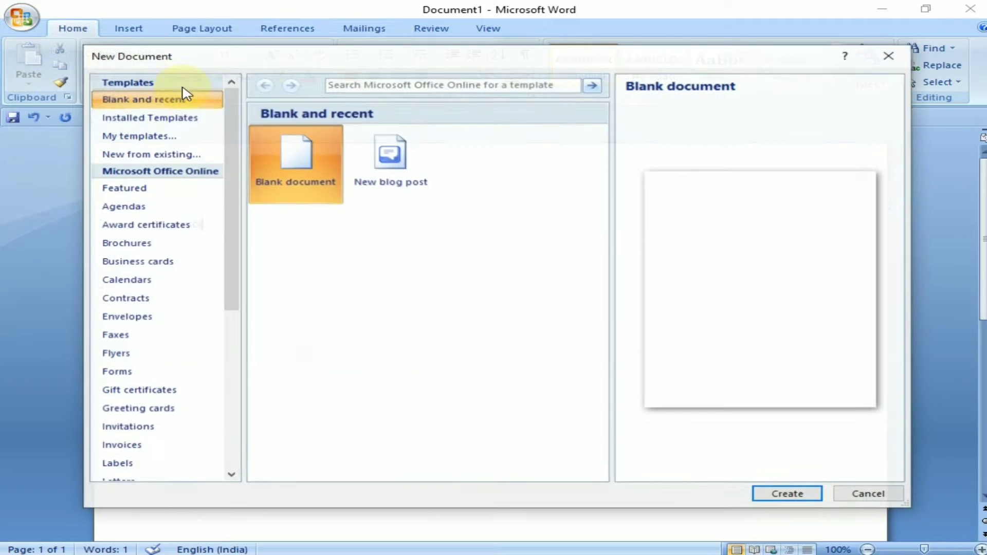
pyautogui.click(785, 493)
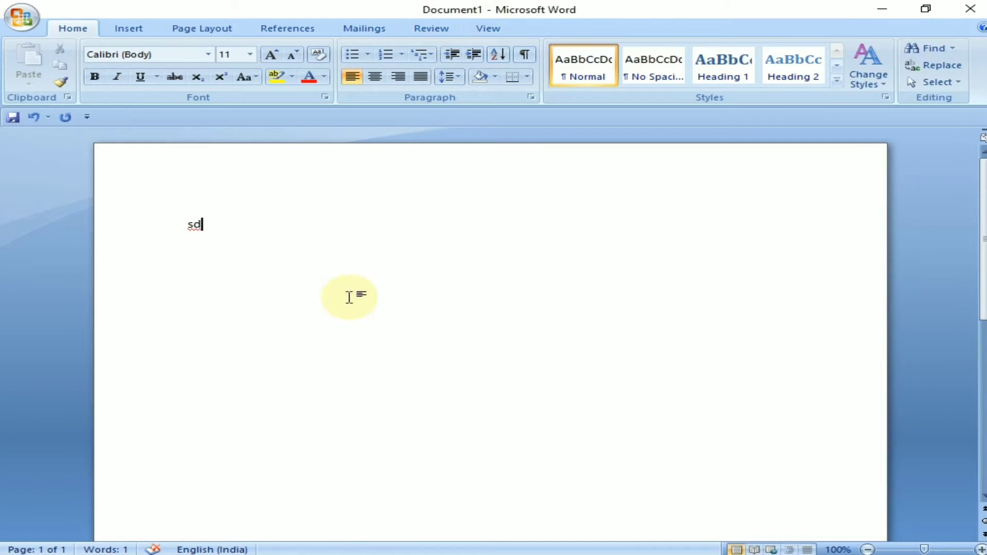
# - Bring up the dialog for opening an existing document and close it without choosing a file
pyautogui.click(19, 15)
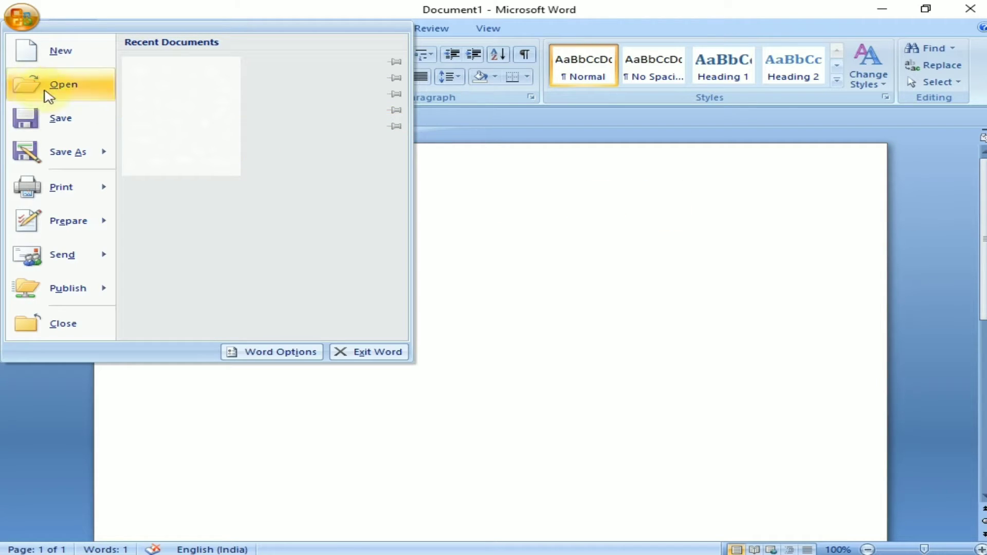
pyautogui.click(30, 91)
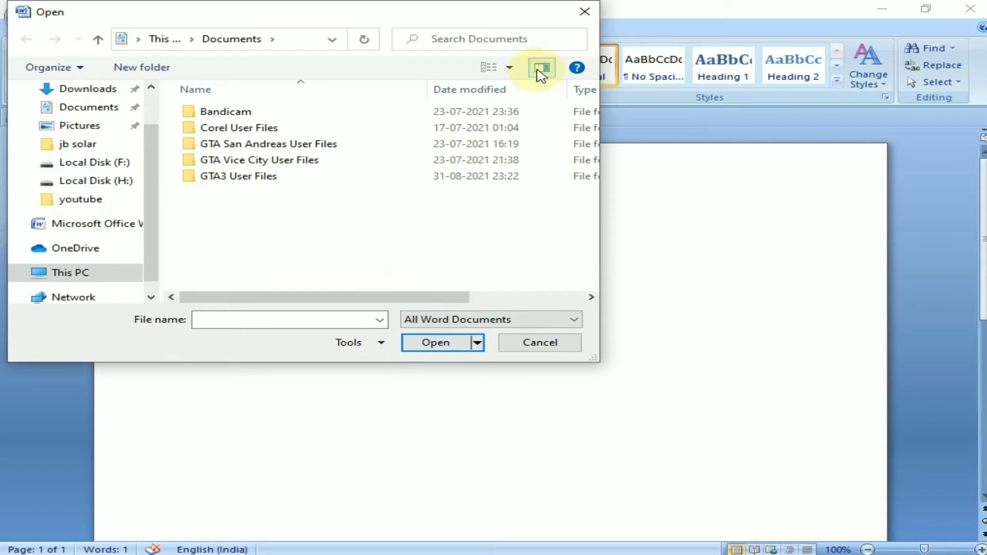
pyautogui.click(580, 10)
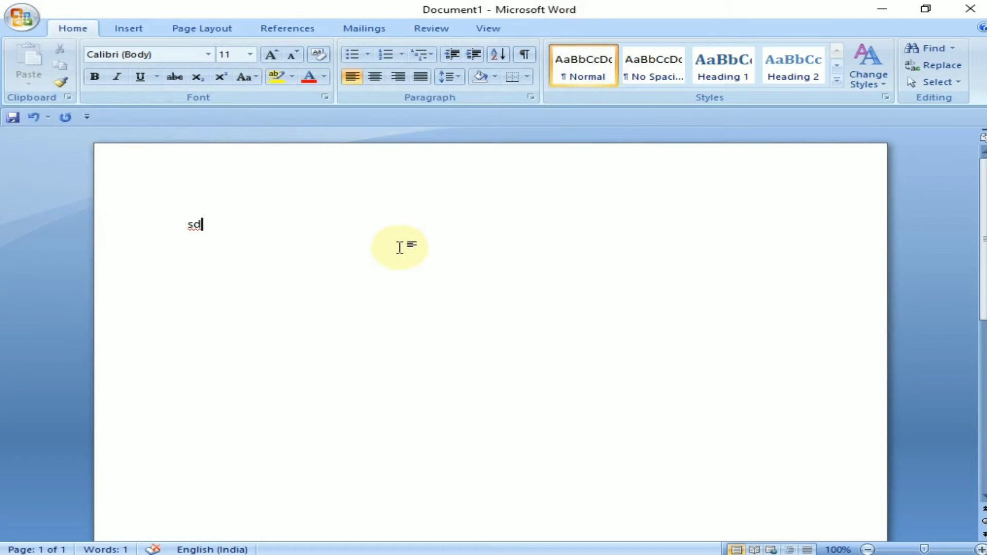
# - Save the document to the Desktop under the file name 1
pyautogui.click(20, 17)
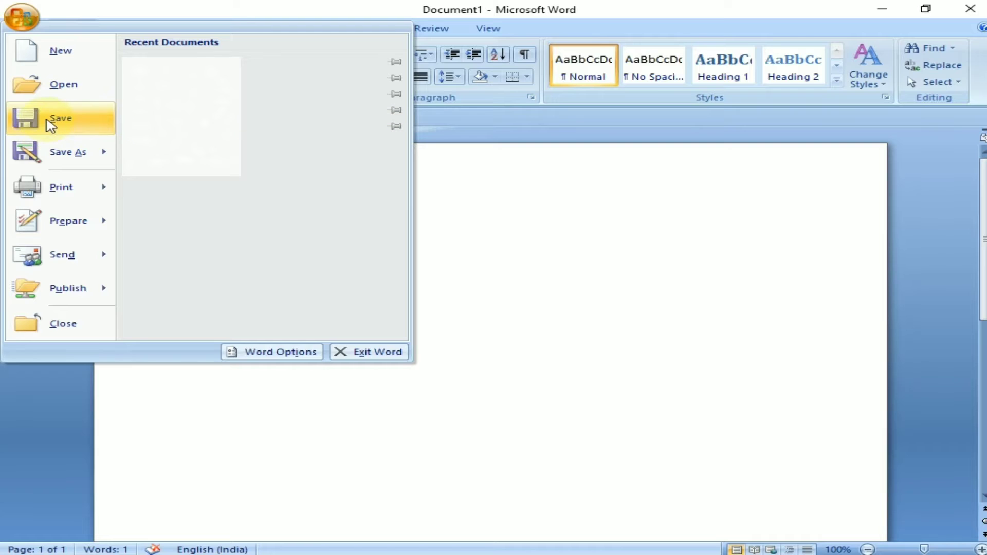
pyautogui.click(542, 207)
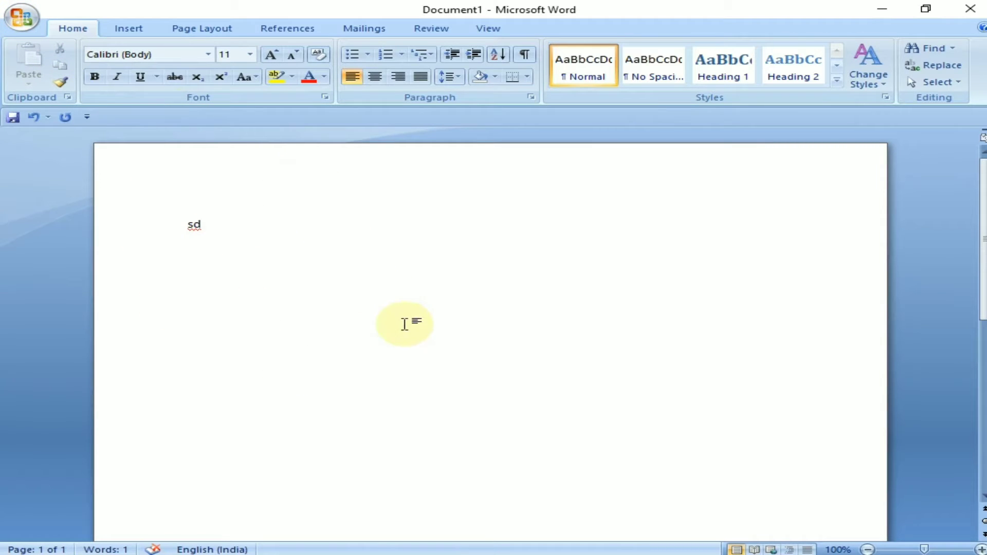
pyautogui.click(19, 26)
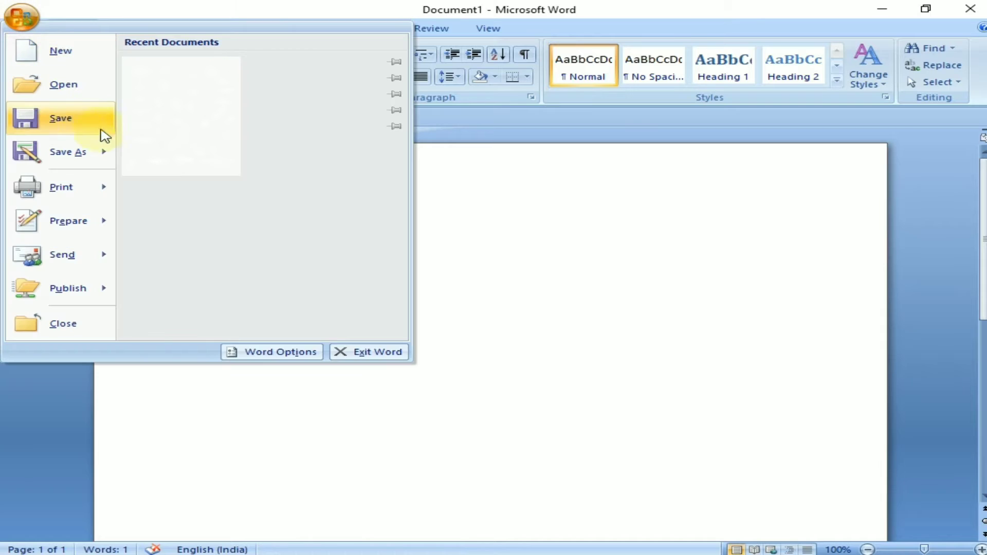
pyautogui.click(100, 130)
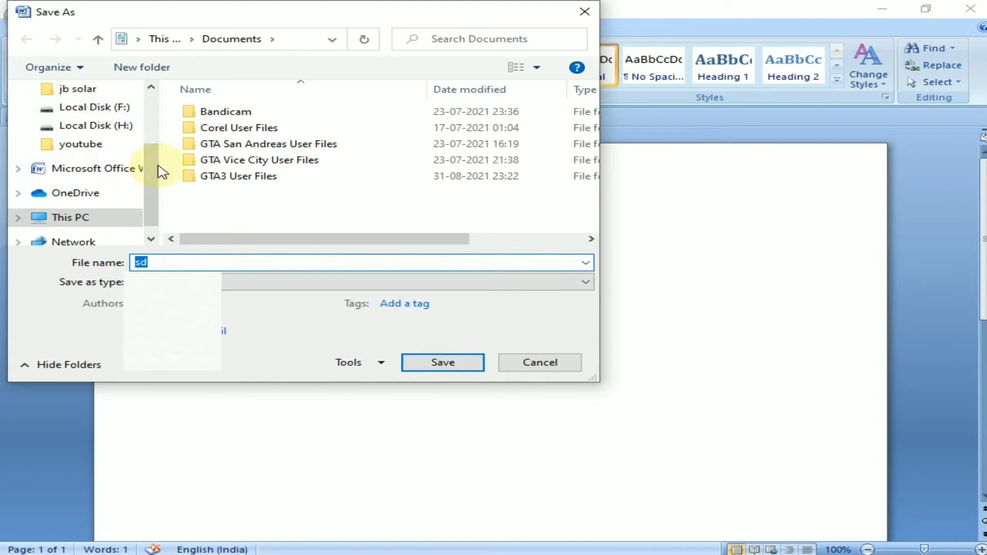
pyautogui.scroll(5, 154, 154)
pyautogui.click(118, 120)
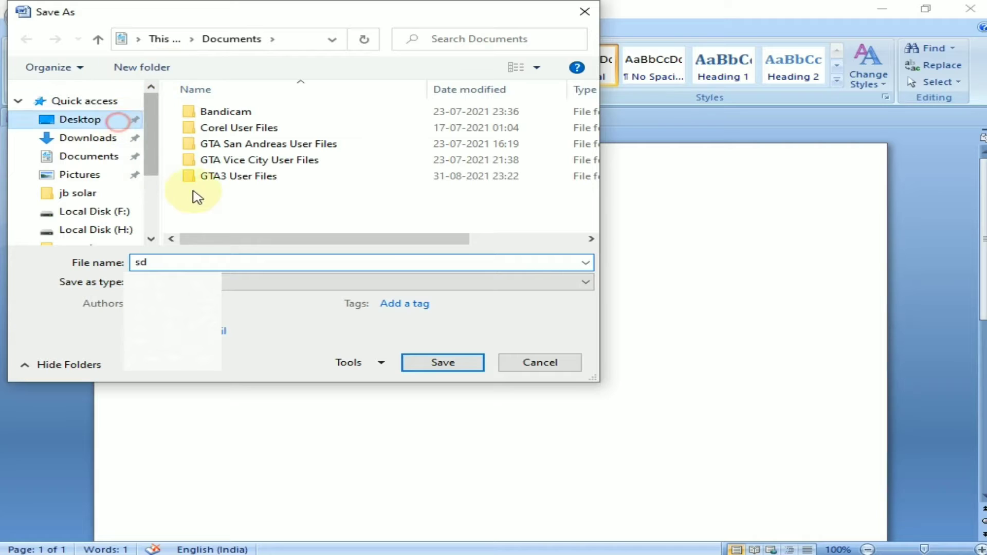
pyautogui.click(189, 263)
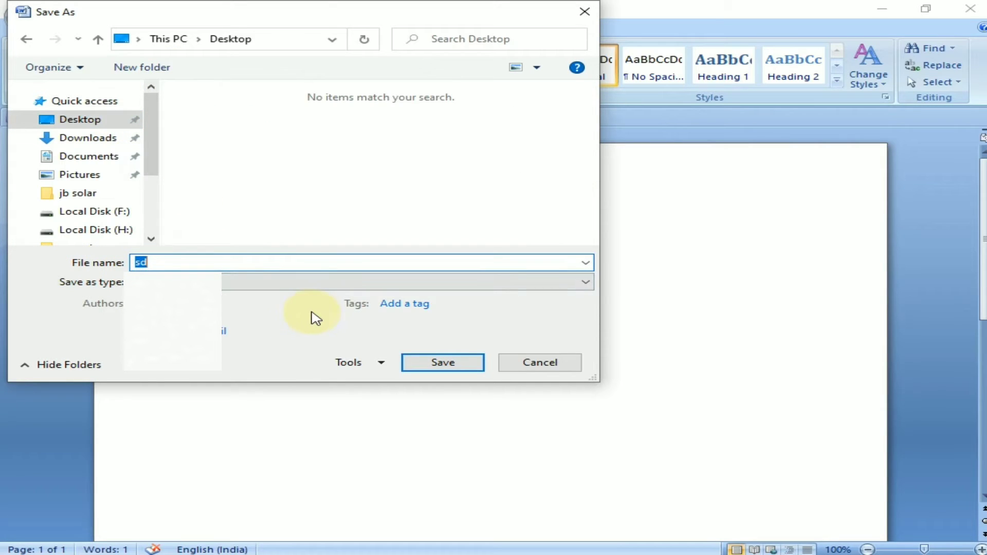
pyautogui.write('1')
pyautogui.click(425, 355)
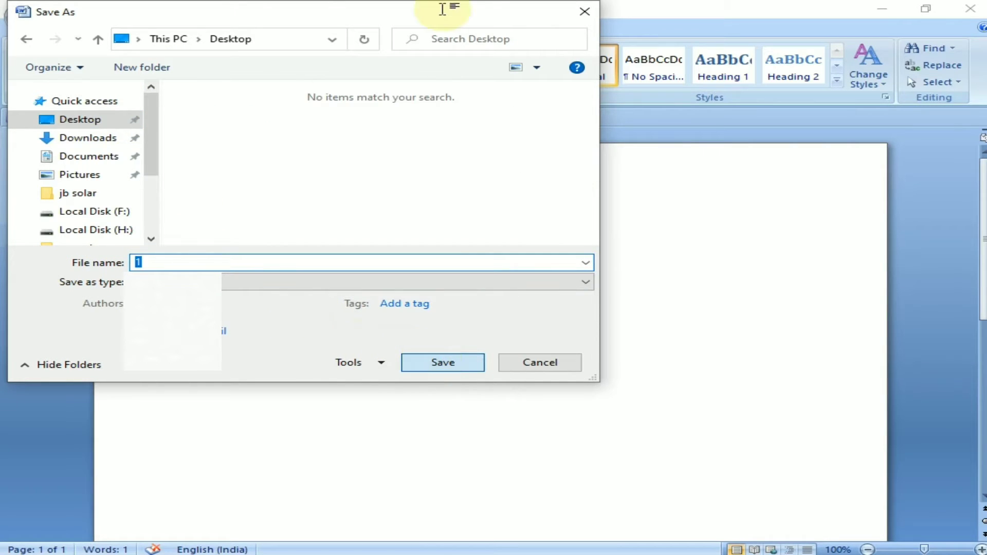
# - Delete the text "sd" from the page
pyautogui.tripleClick(223, 240)
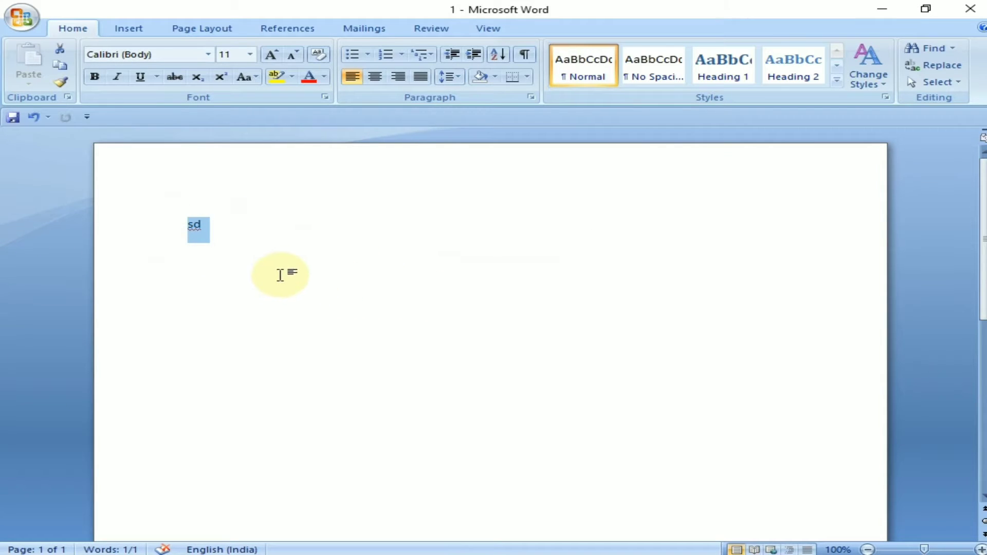
pyautogui.press('Delete')
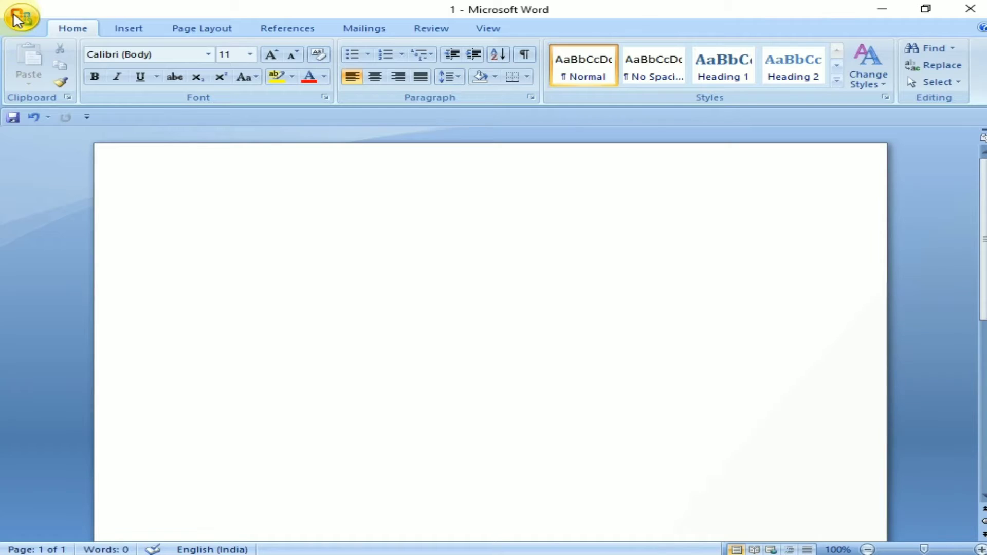
# - Save a copy of the document to the Desktop in Word Document format under the file name asa
pyautogui.click(15, 20)
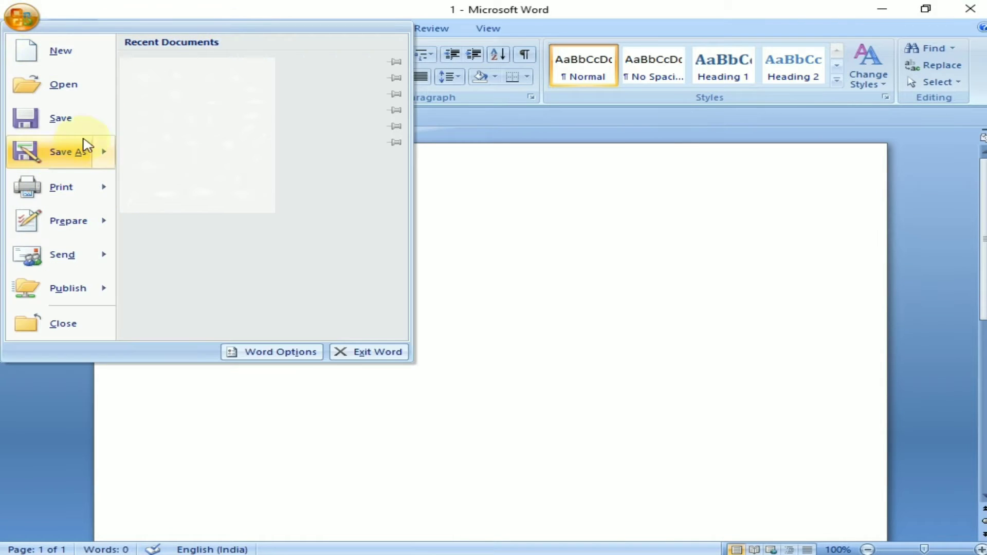
pyautogui.moveTo(85, 145)
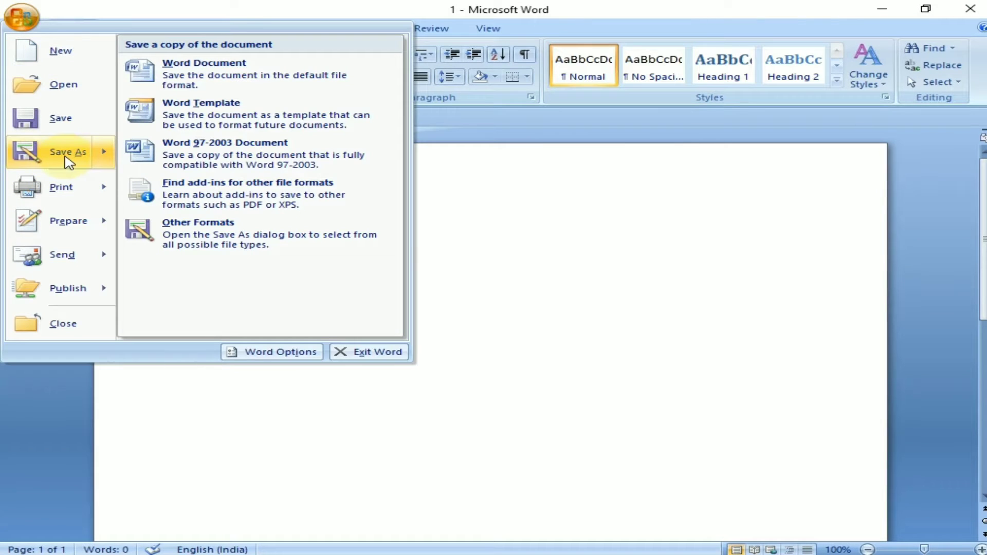
pyautogui.click(477, 265)
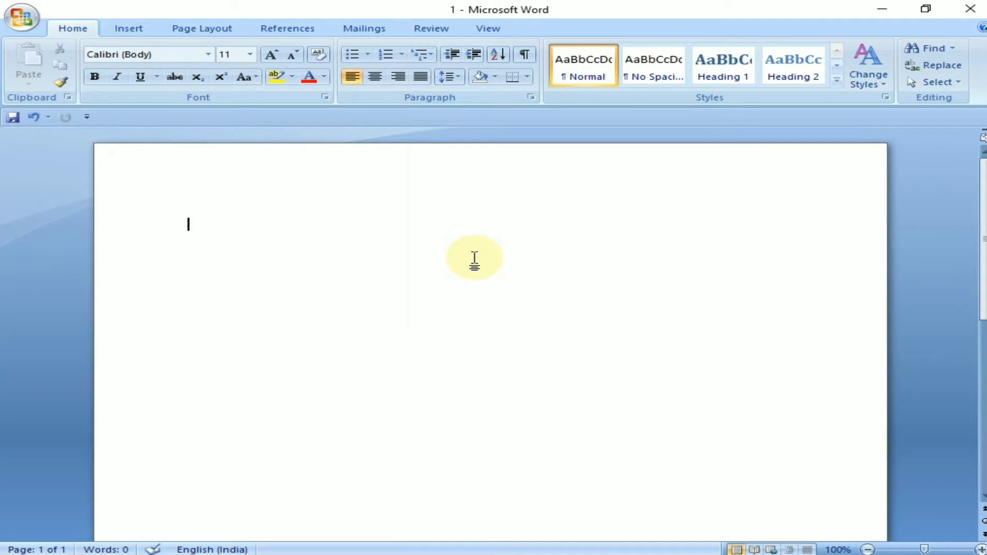
pyautogui.click(21, 17)
pyautogui.click(57, 155)
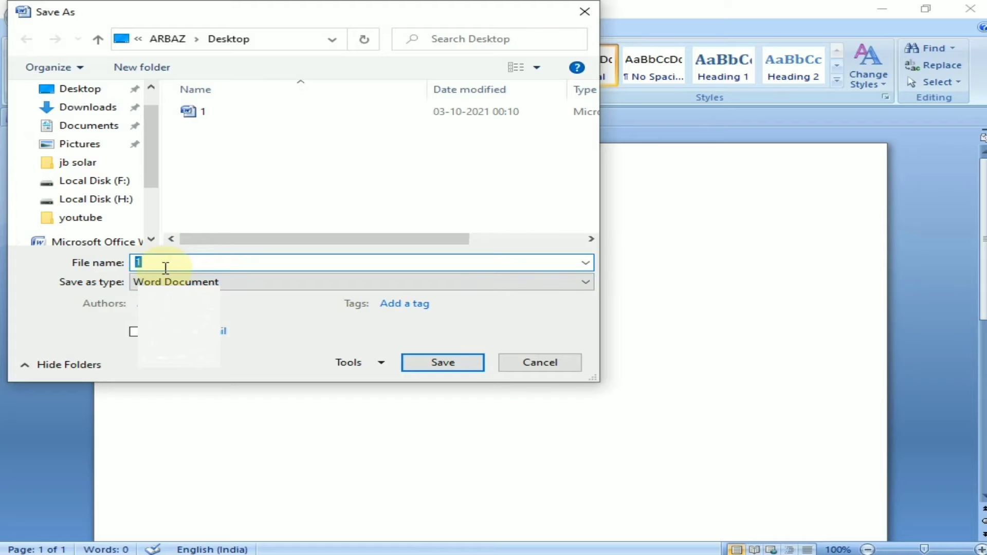
pyautogui.write('asa')
pyautogui.press('Return')
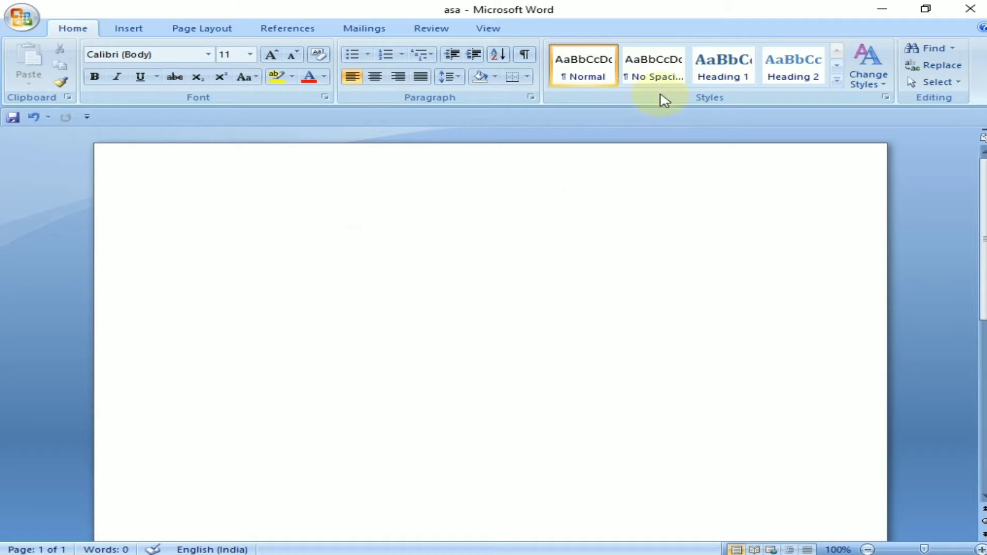
# - View the printer, page range and copies settings in the Print dialog and close it without printing
pyautogui.click(21, 18)
pyautogui.moveTo(77, 189)
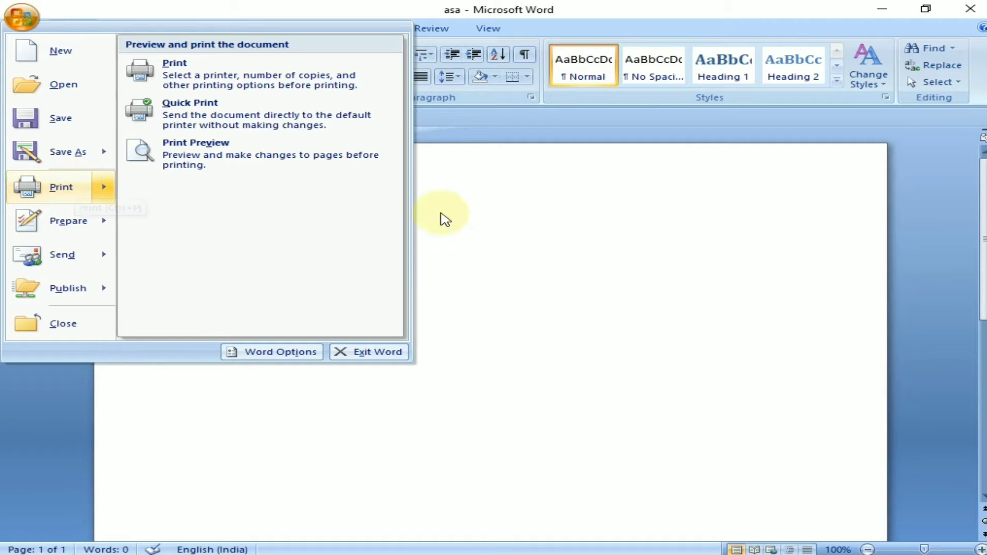
pyautogui.click(196, 67)
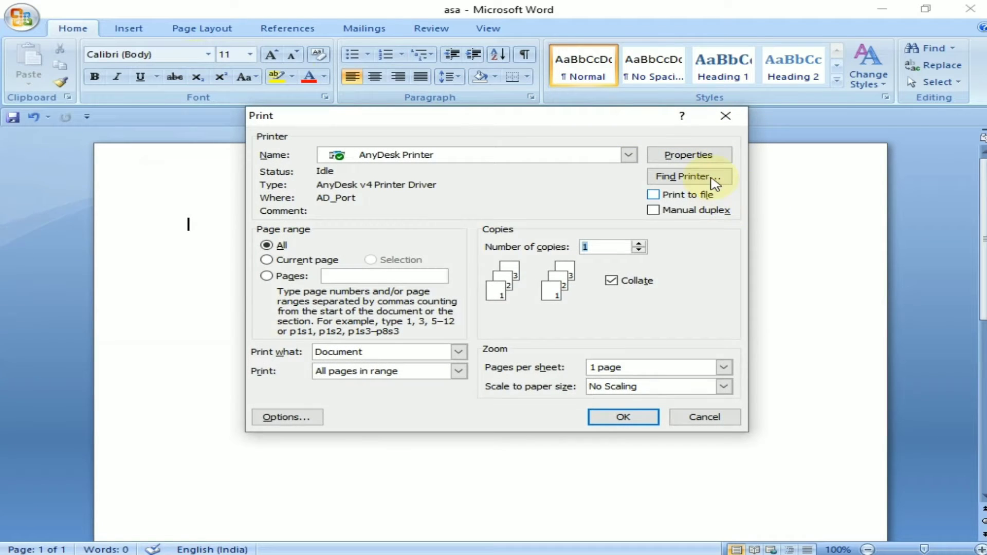
pyautogui.click(726, 115)
# - Show the print preview of the blank page
pyautogui.click(12, 20)
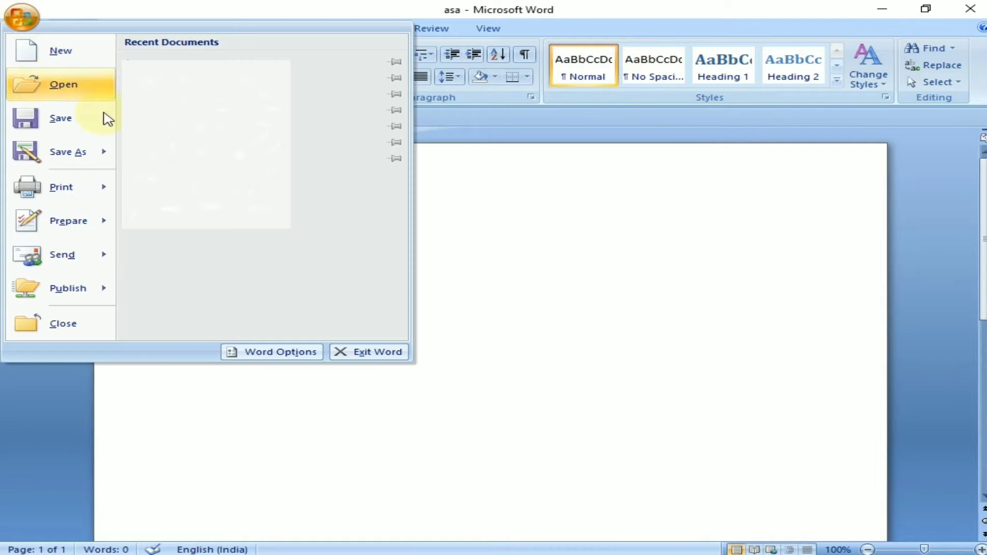
pyautogui.moveTo(101, 187)
pyautogui.click(229, 151)
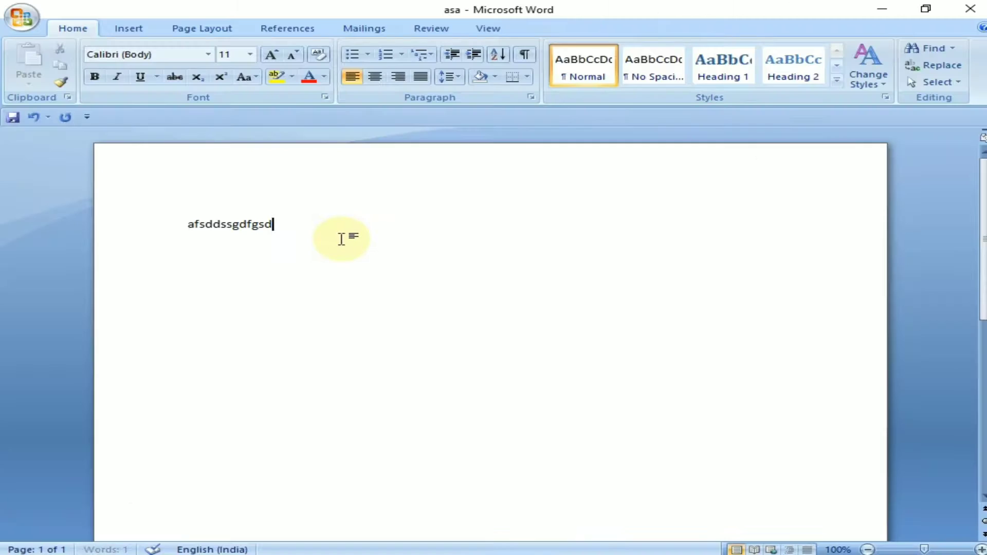
# - Fill the first line with the sample text "afsddssgdfgsddsfgdfgsdfg" and check it in Print Preview
pyautogui.write('dsfgdfgsdfg')
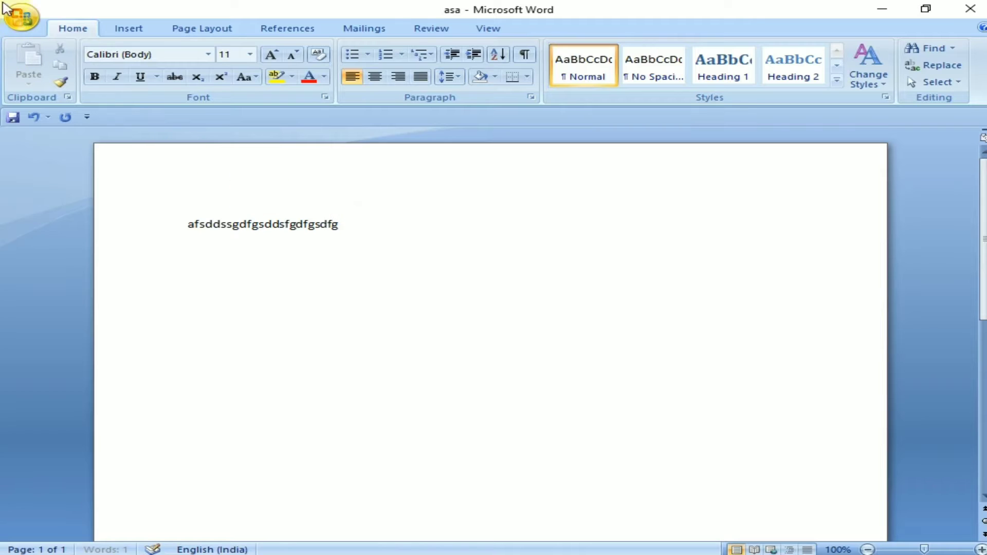
pyautogui.click(19, 17)
pyautogui.moveTo(77, 188)
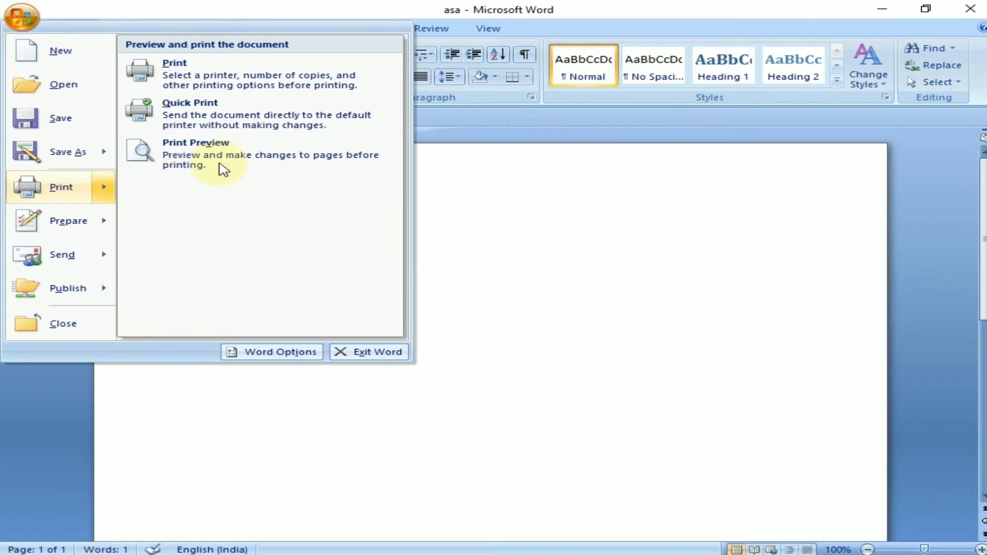
pyautogui.click(224, 169)
pyautogui.click(341, 181)
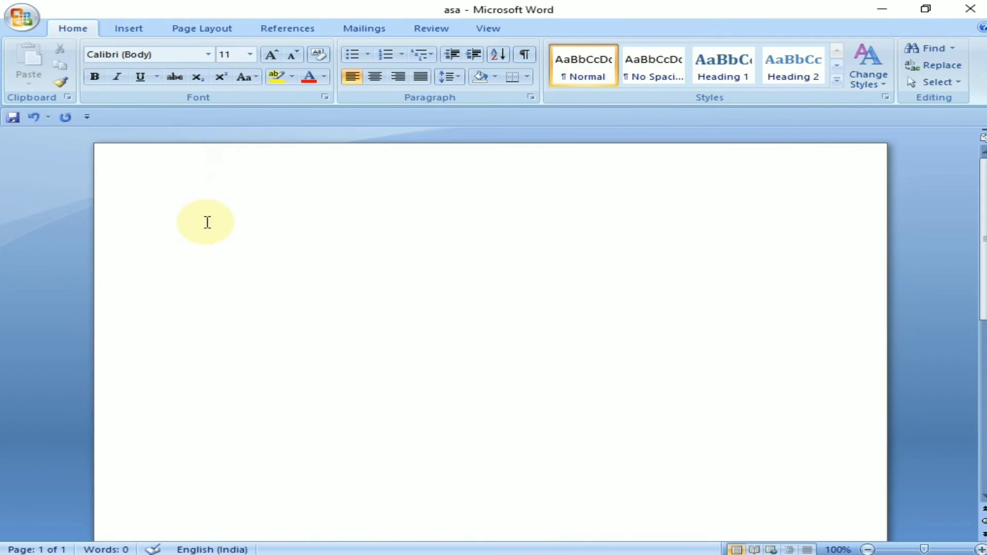
pyautogui.click(20, 17)
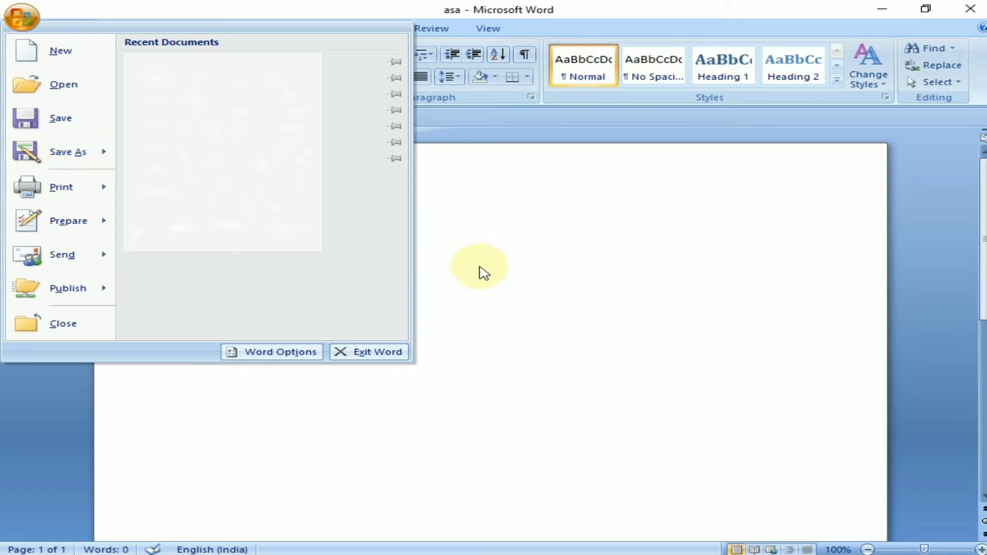
pyautogui.click(480, 259)
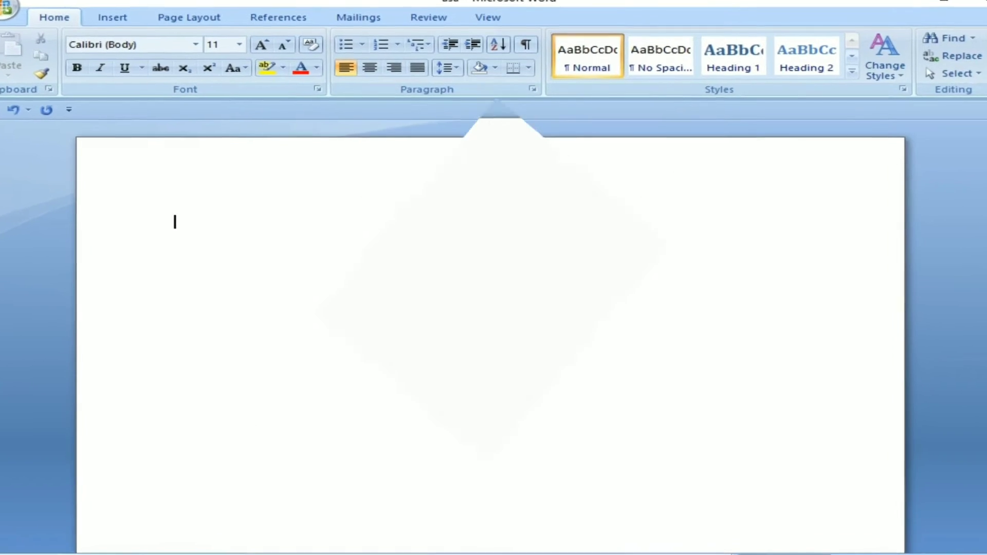
# - Fill the blank page with generated sample paragraphs using =rand()
pyautogui.write('=rand(')
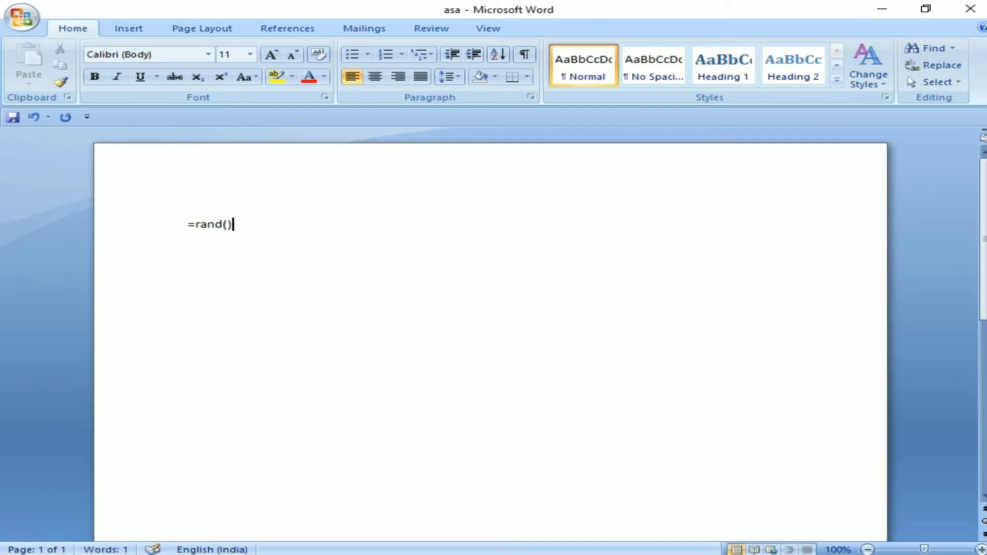
pyautogui.press('Return')
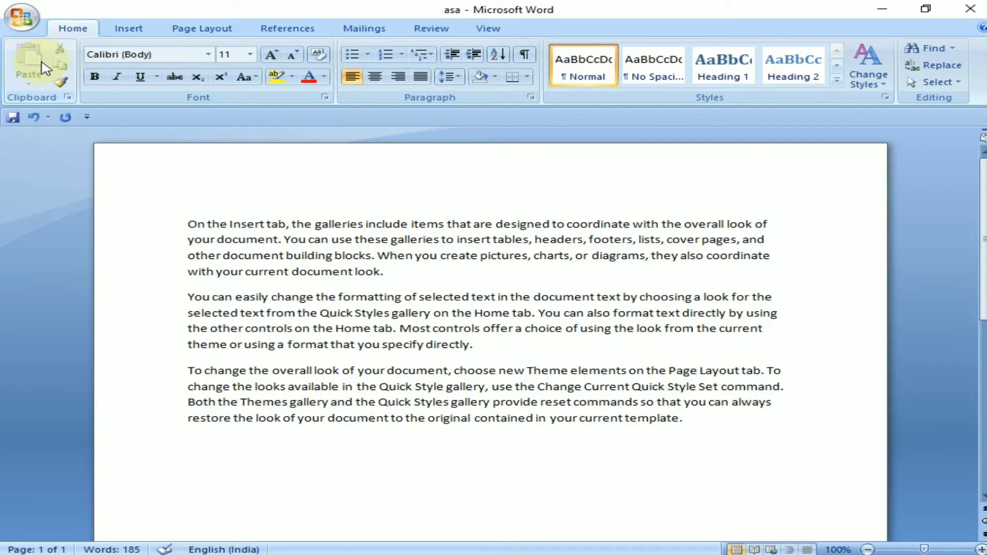
# - Copy the word "On" at the start of the first paragraph and paste it on the line below the last paragraph
pyautogui.doubleClick(197, 225)
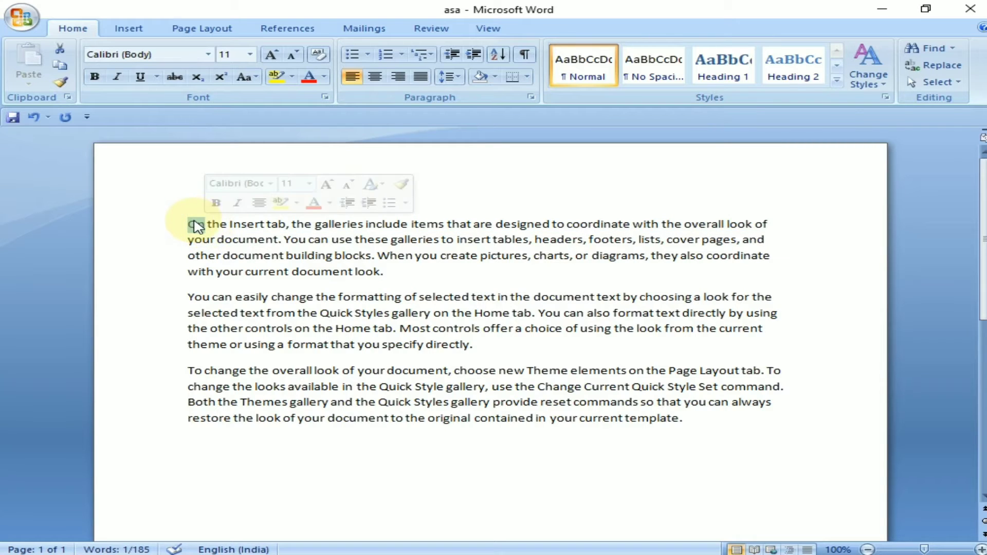
pyautogui.rightClick(195, 222)
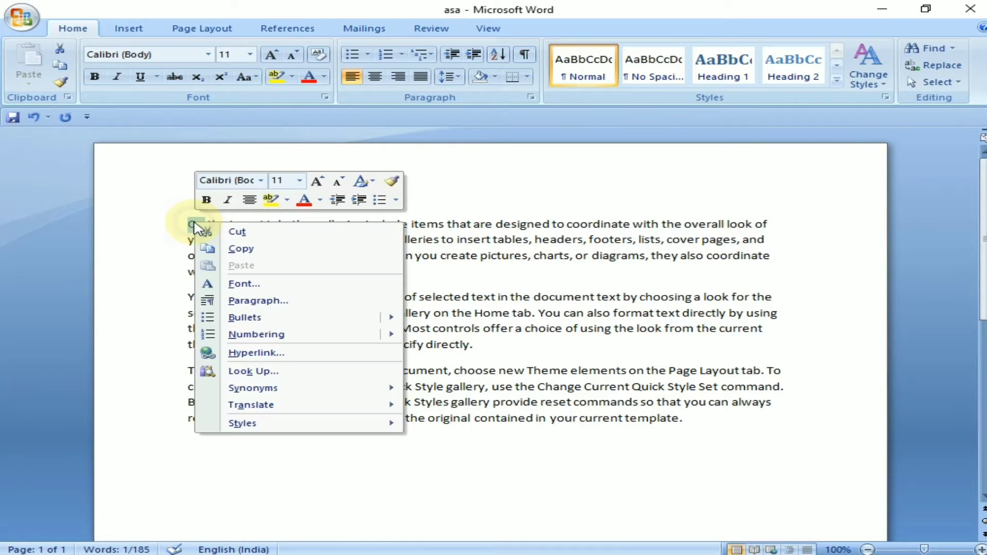
pyautogui.click(275, 251)
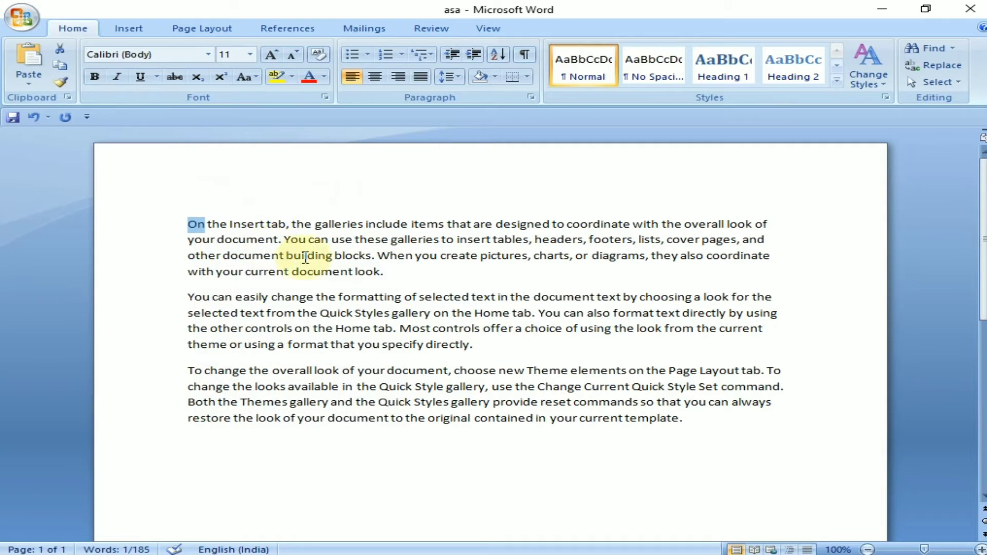
pyautogui.click(709, 430)
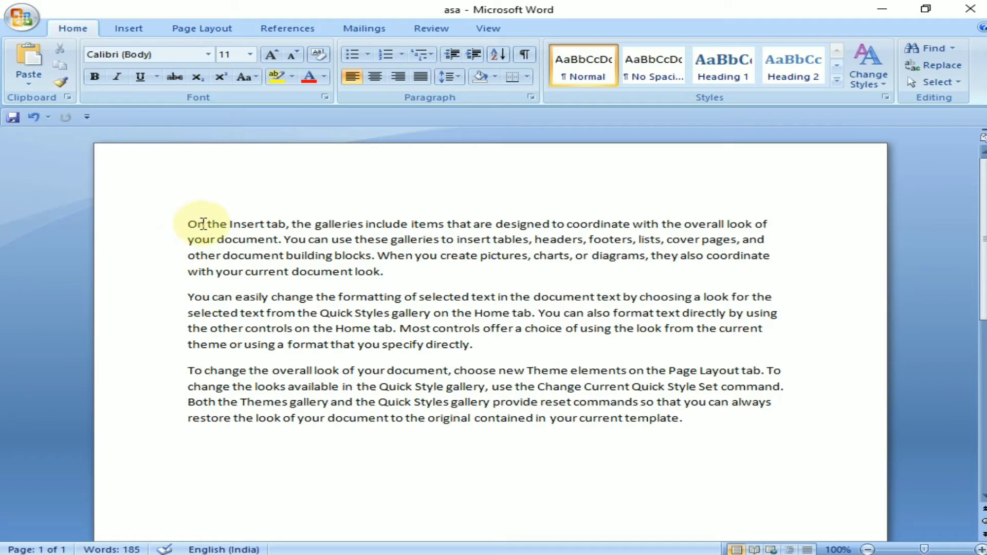
pyautogui.click(29, 63)
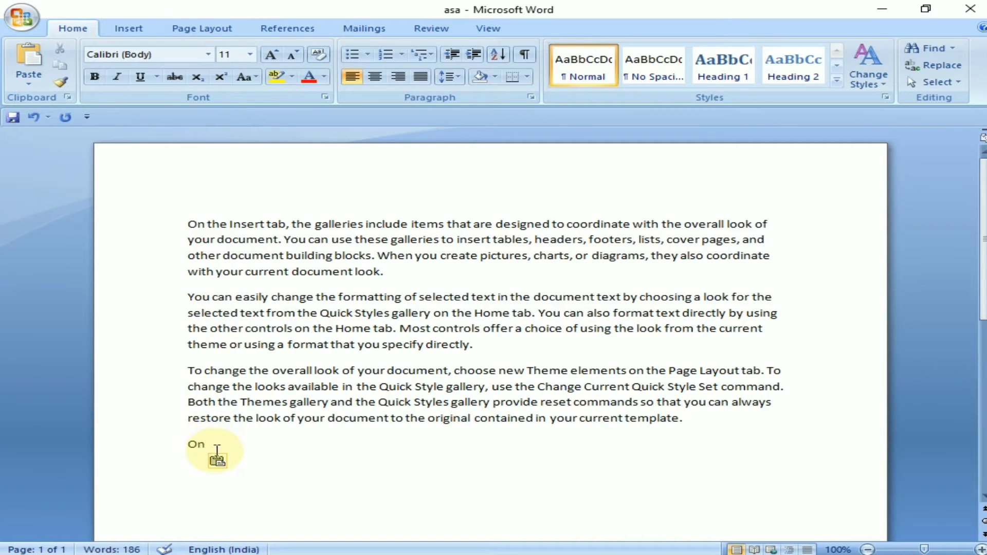
# - Paste the copied word "On" four more times along the line below the last paragraph
pyautogui.click(28, 63)
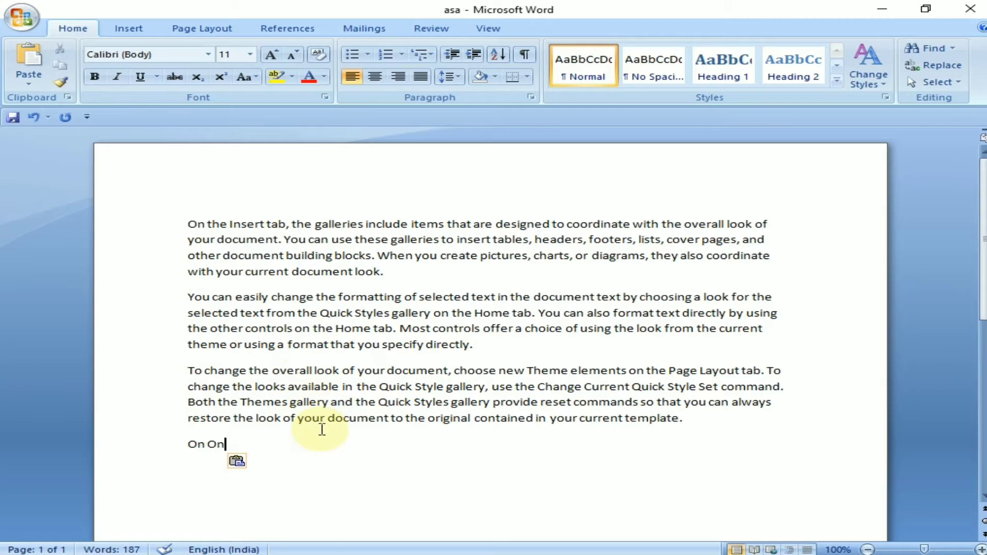
pyautogui.hotkey('ctrl', 'v')
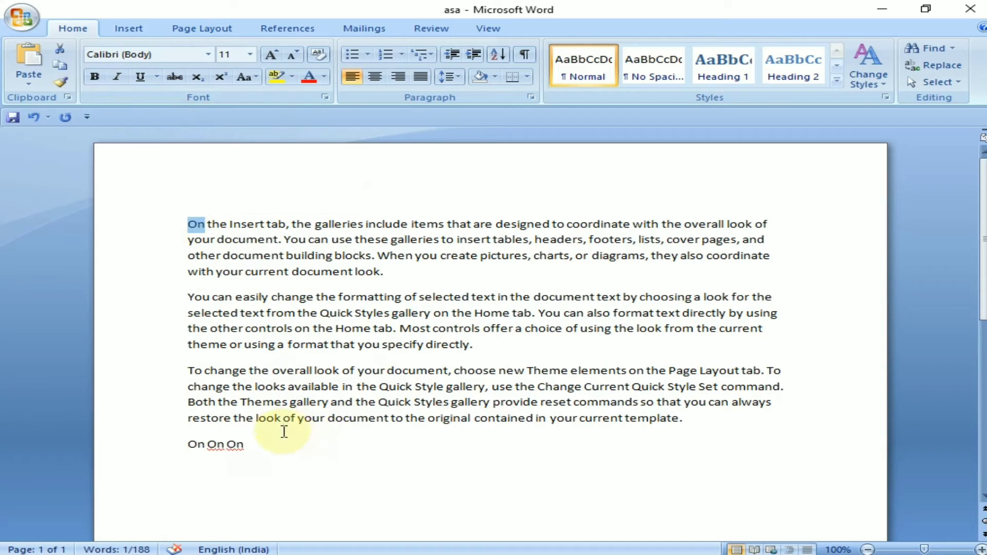
pyautogui.click(274, 444)
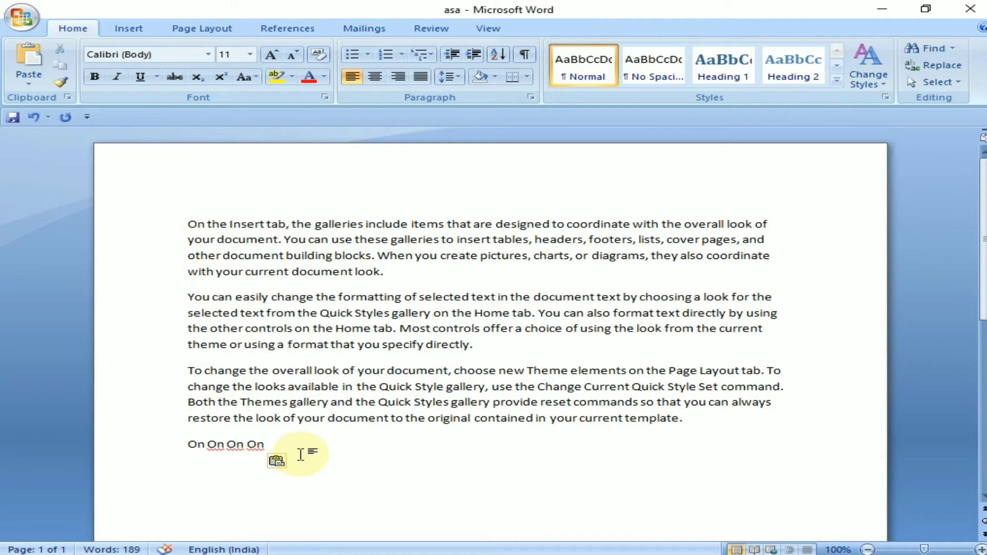
pyautogui.click(29, 58)
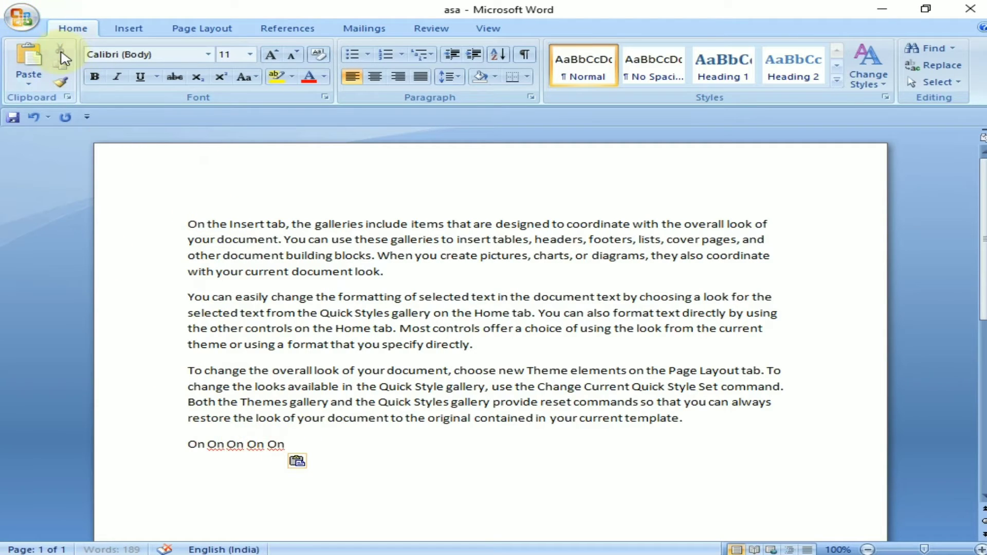
pyautogui.click(60, 82)
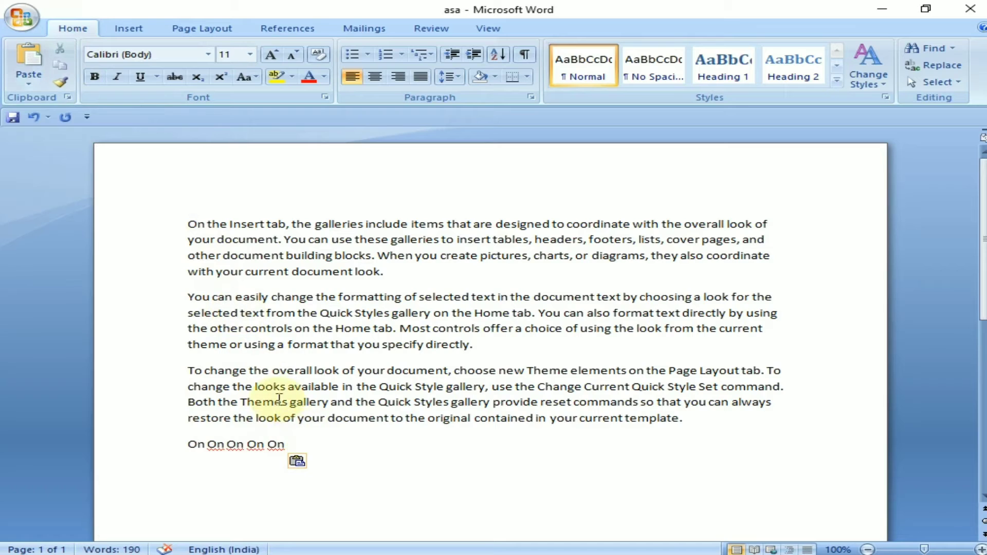
pyautogui.click(331, 447)
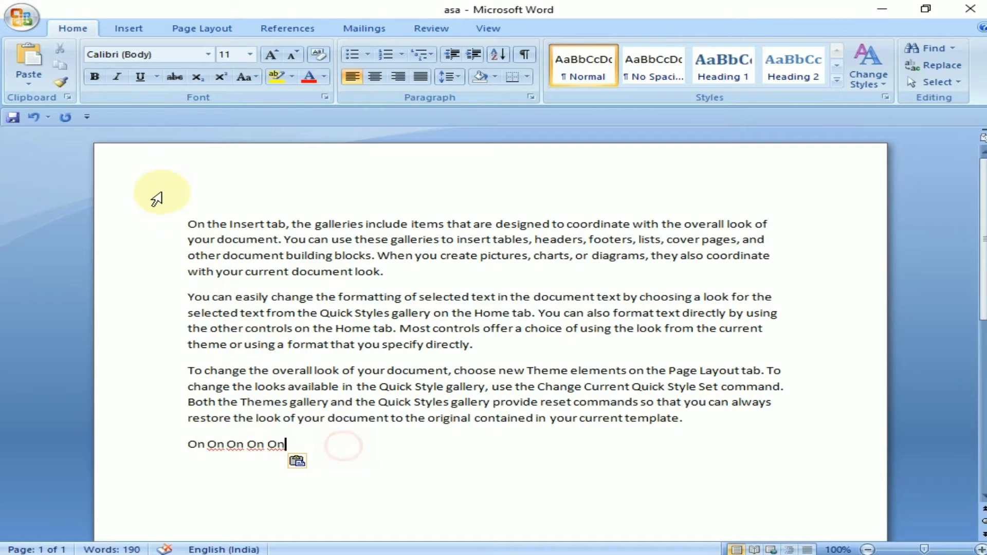
# - Cut "On the" and "Insert tab" one after the other from the first paragraph and paste each at the end of the last line
pyautogui.moveTo(208, 224); pyautogui.dragTo(196, 221)
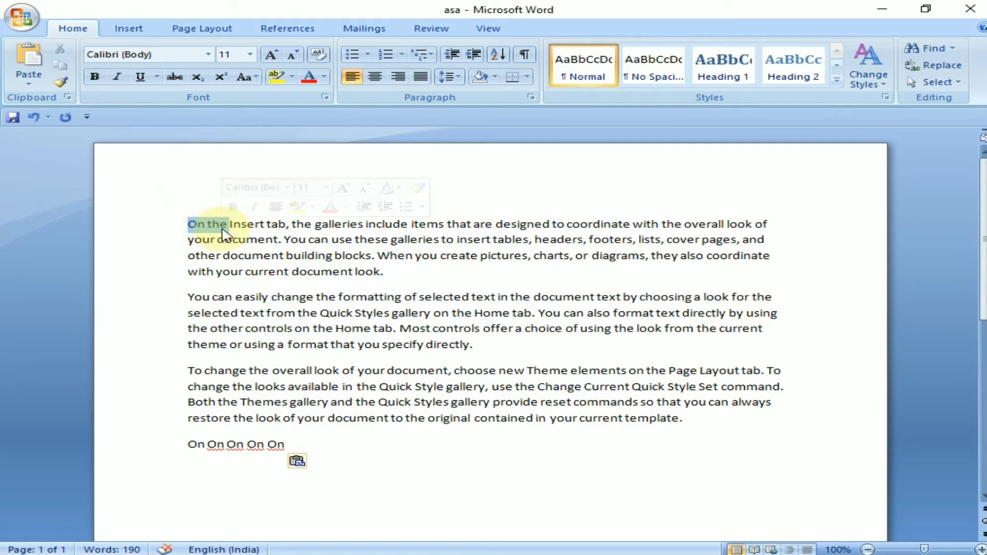
pyautogui.click(62, 54)
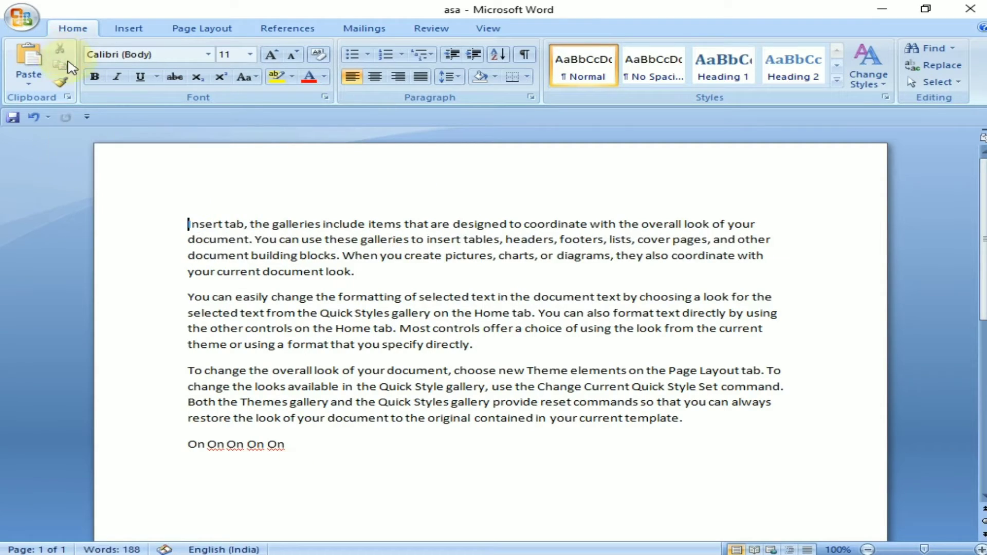
pyautogui.click(23, 64)
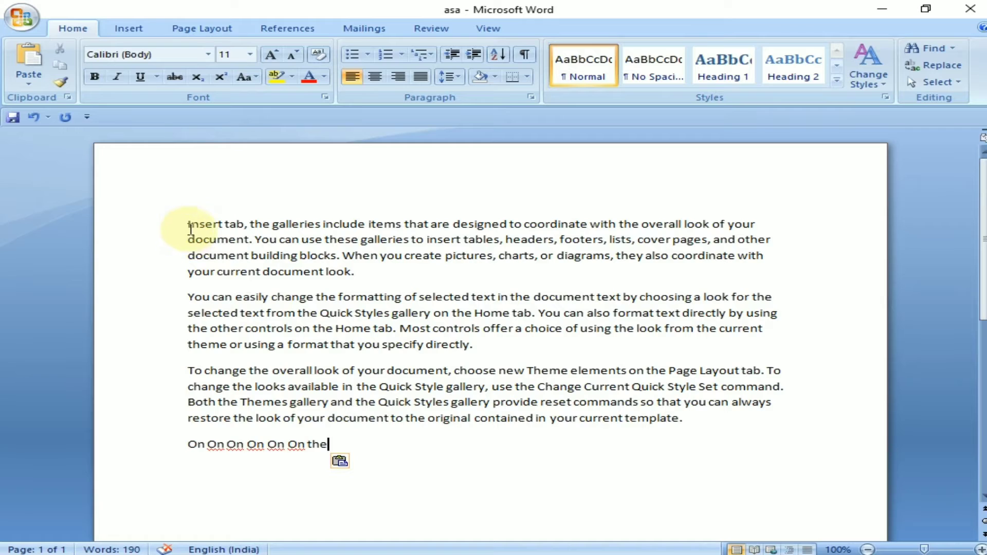
pyautogui.moveTo(189, 222); pyautogui.dragTo(245, 224)
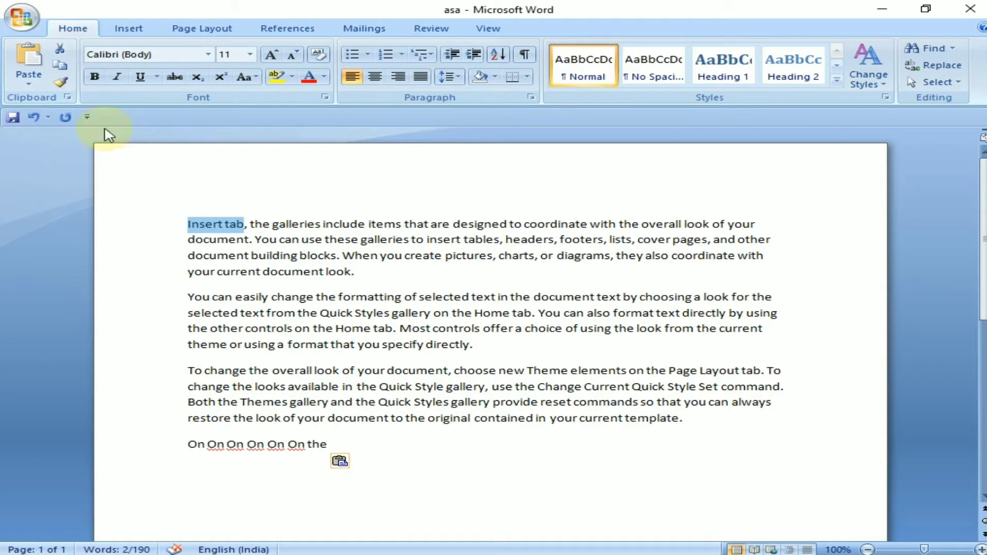
pyautogui.click(58, 53)
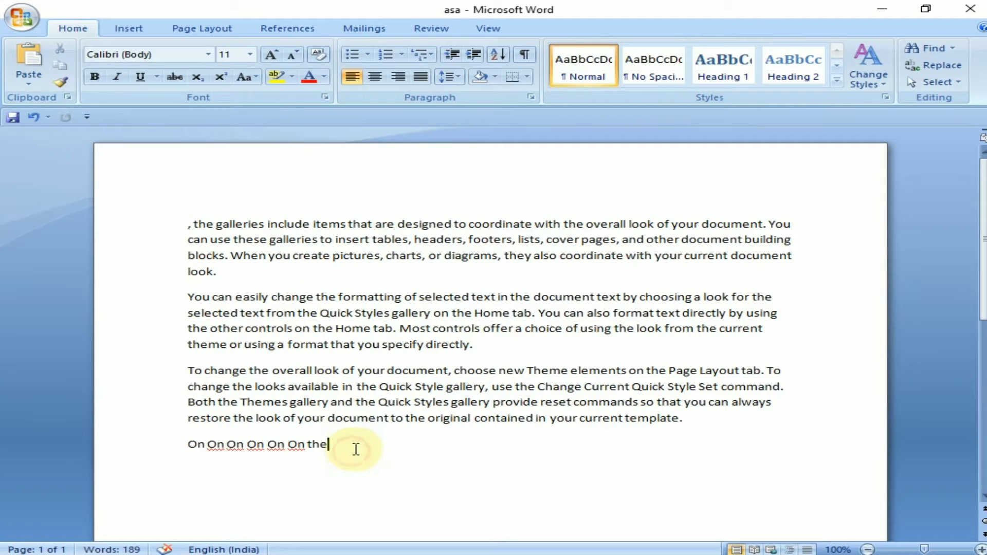
pyautogui.click(33, 62)
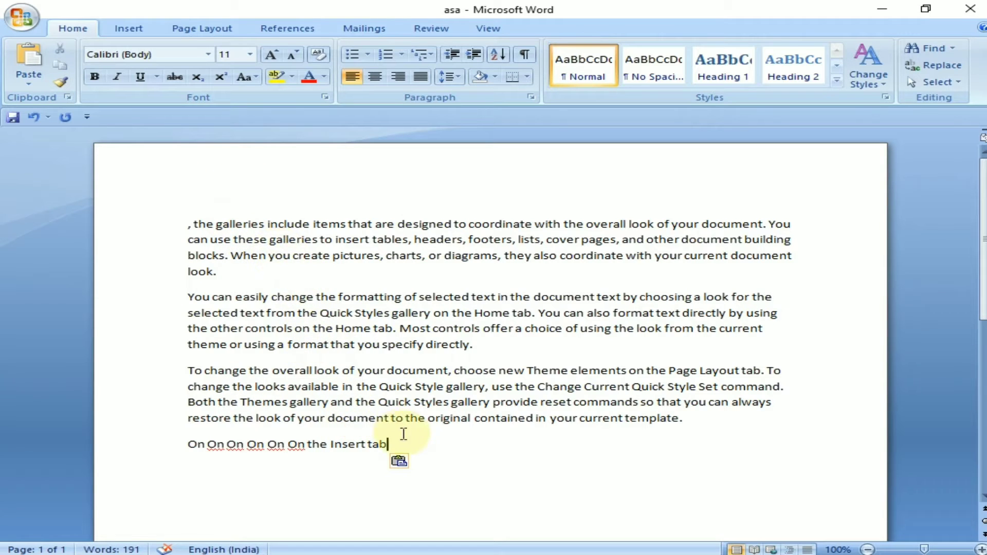
# - Delete the whole line of pasted words below the last paragraph
pyautogui.moveTo(402, 438); pyautogui.dragTo(189, 447)
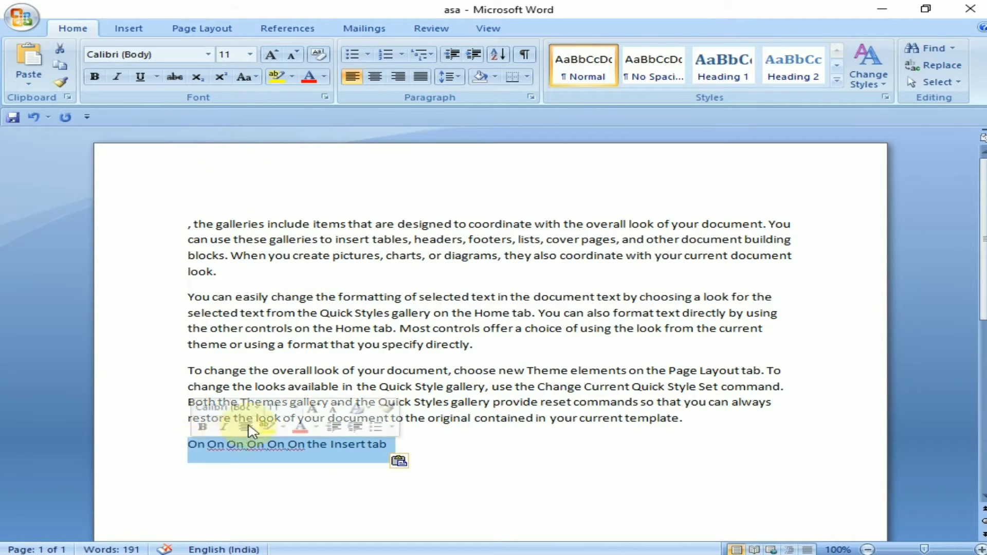
pyautogui.press('Delete')
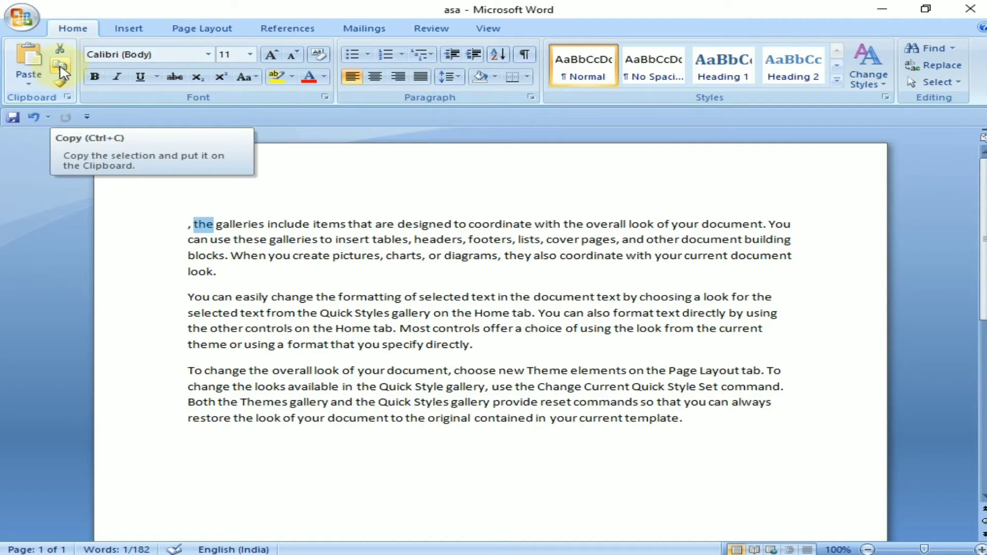
# - Copy the word "the" from the first paragraph, paste it below the last paragraph, and delete the pasted word
pyautogui.click(61, 67)
pyautogui.click(208, 453)
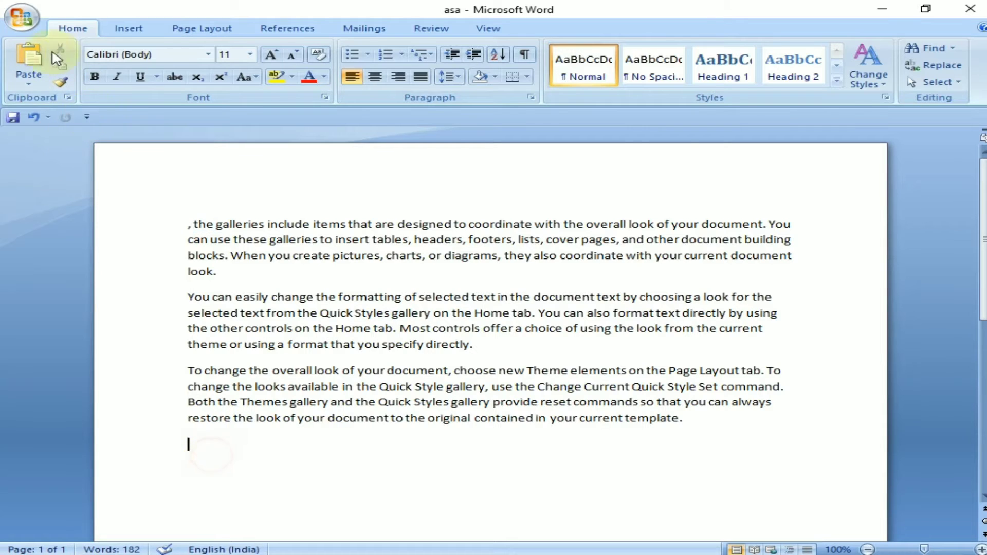
pyautogui.click(28, 62)
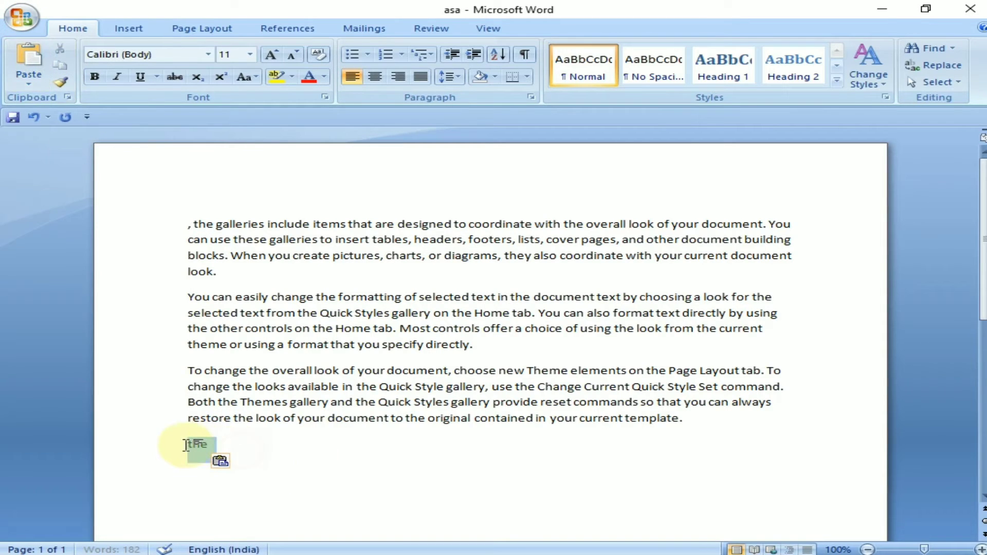
pyautogui.moveTo(189, 445); pyautogui.dragTo(302, 447)
pyautogui.press('Delete')
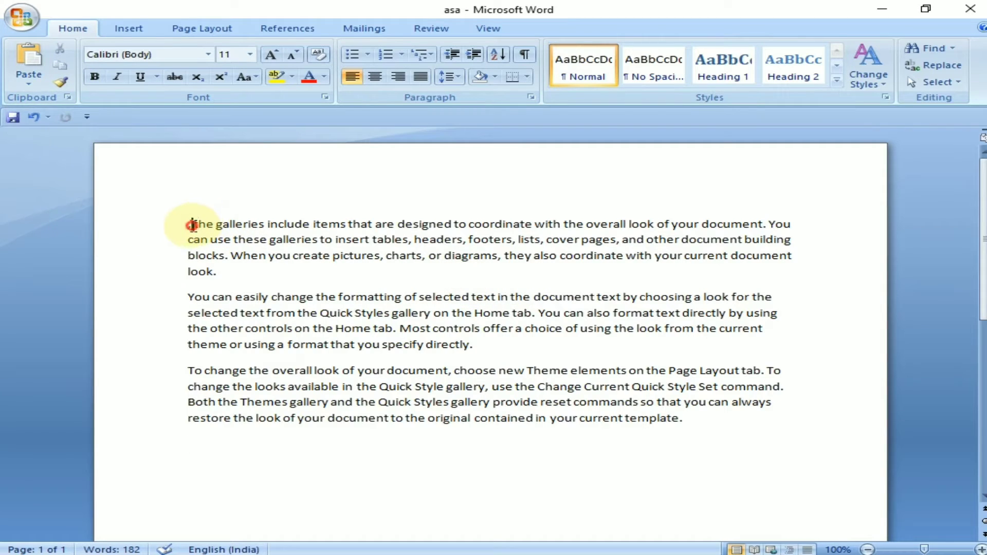
# - Give the words ", the galleries" at the start of the first paragraph a red font colour and yellow shading
pyautogui.moveTo(208, 229); pyautogui.dragTo(266, 224)
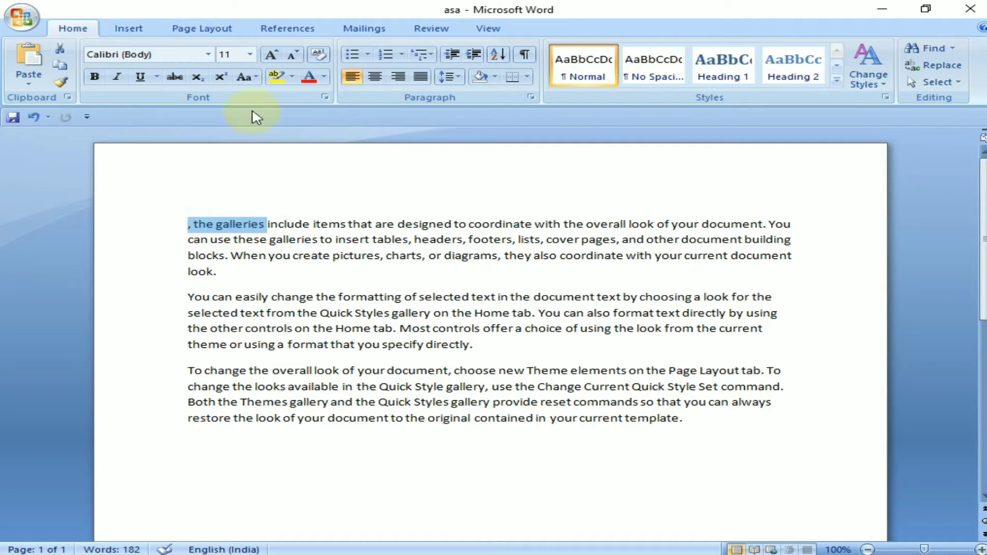
pyautogui.click(324, 77)
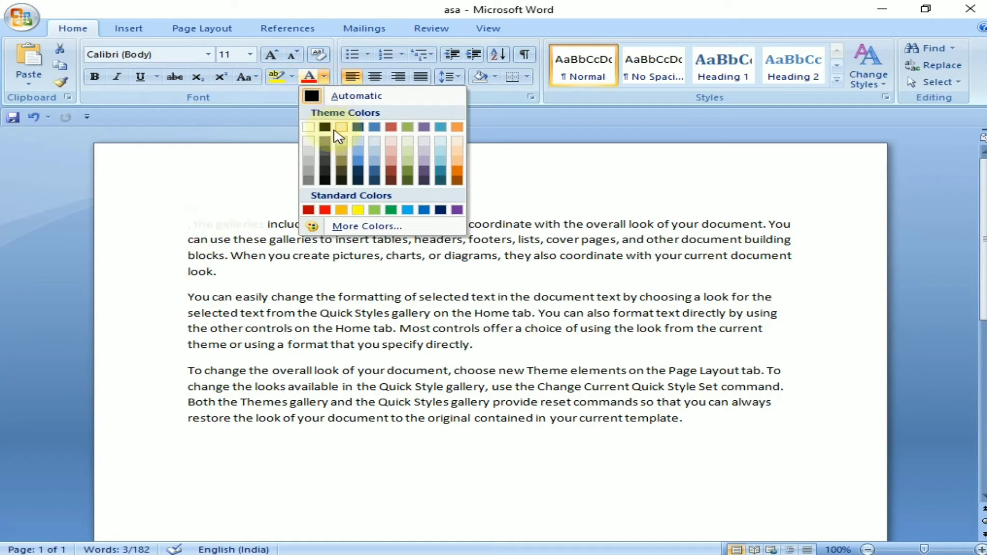
pyautogui.click(326, 209)
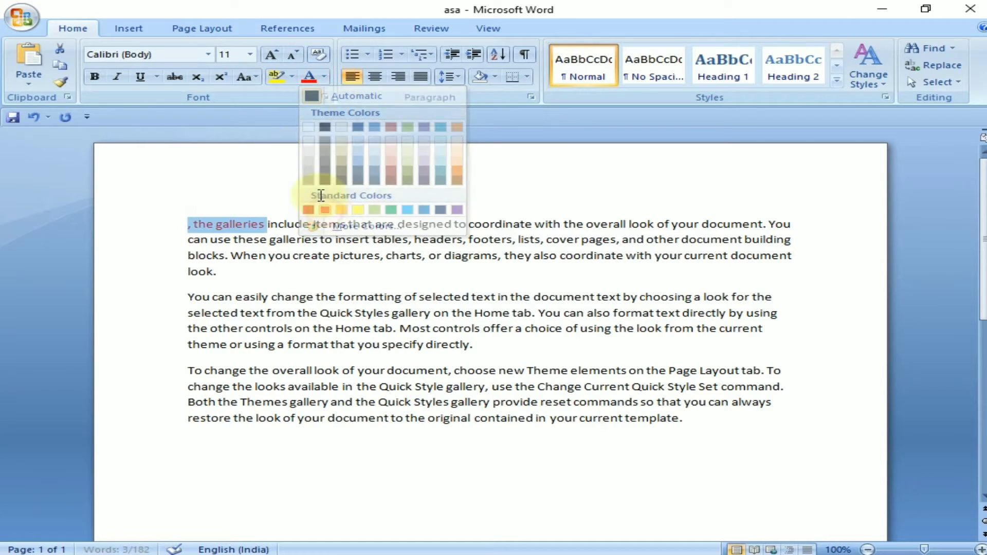
pyautogui.click(494, 79)
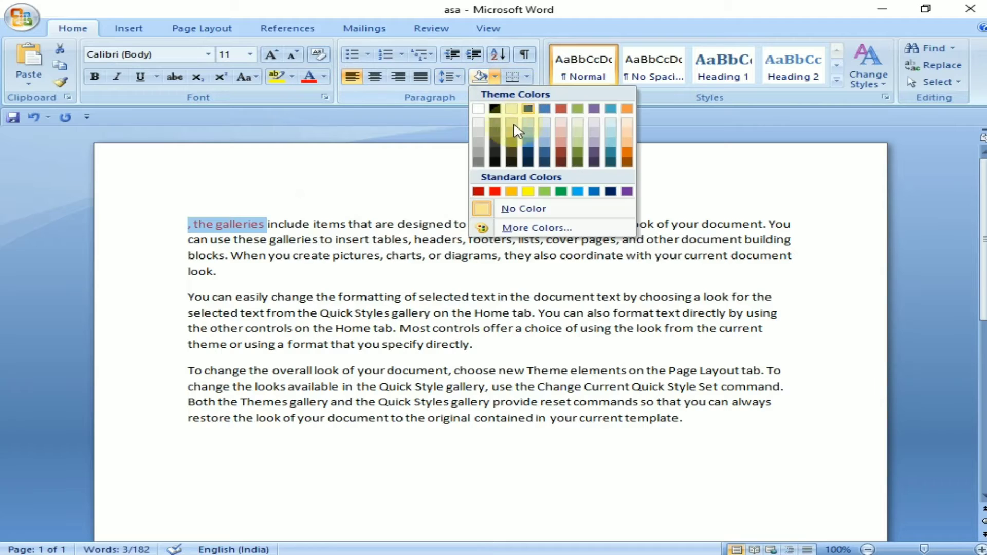
pyautogui.click(529, 191)
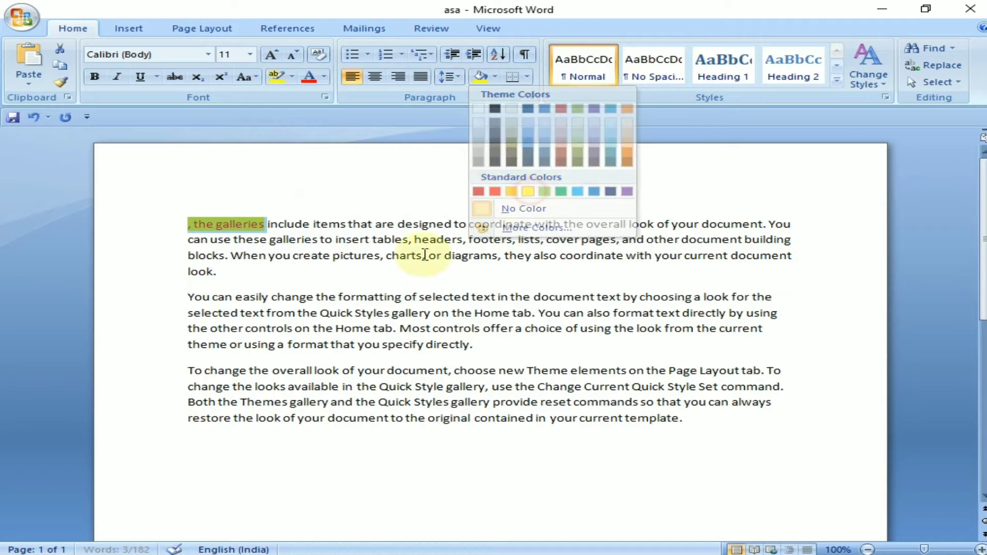
pyautogui.moveTo(925, 549); pyautogui.dragTo(929, 550)
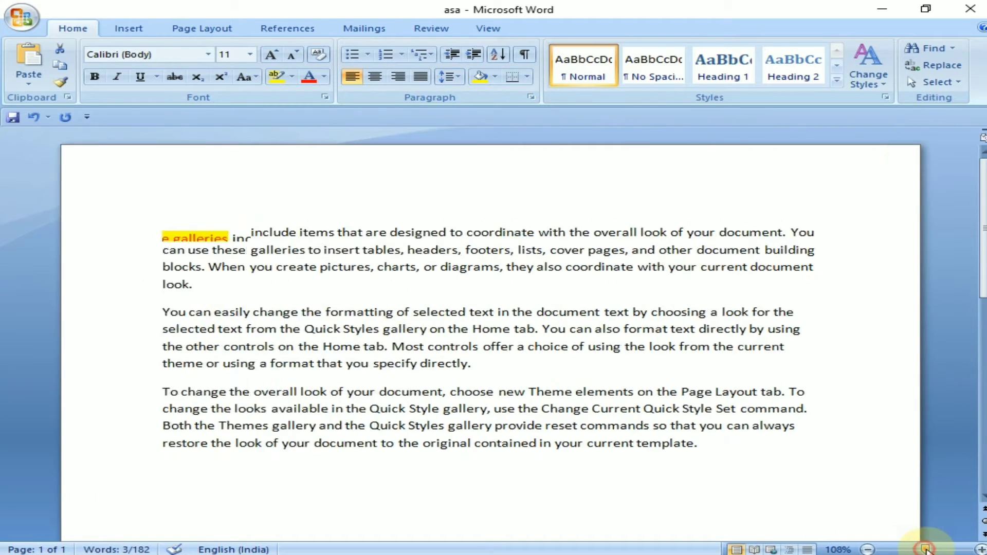
pyautogui.click(713, 341)
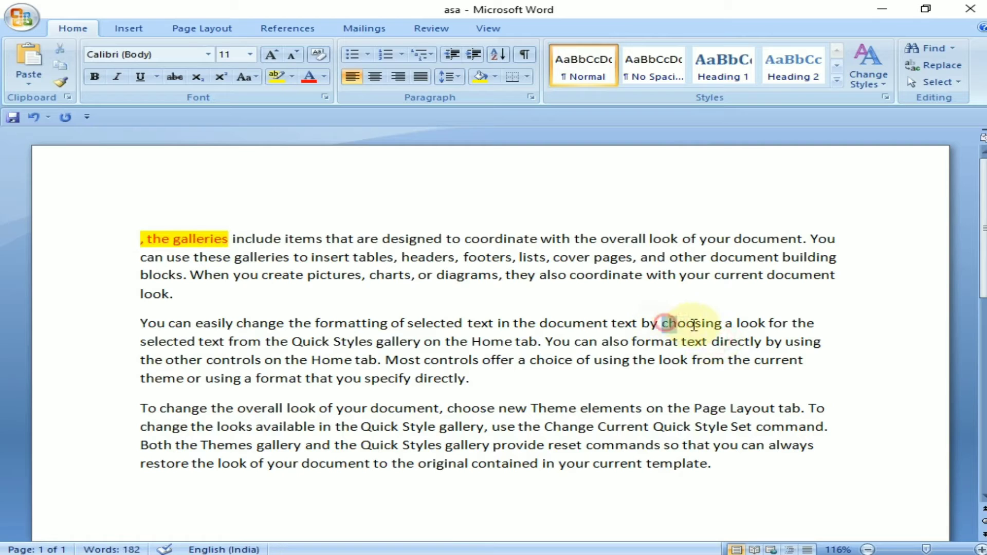
pyautogui.moveTo(667, 323); pyautogui.dragTo(729, 327)
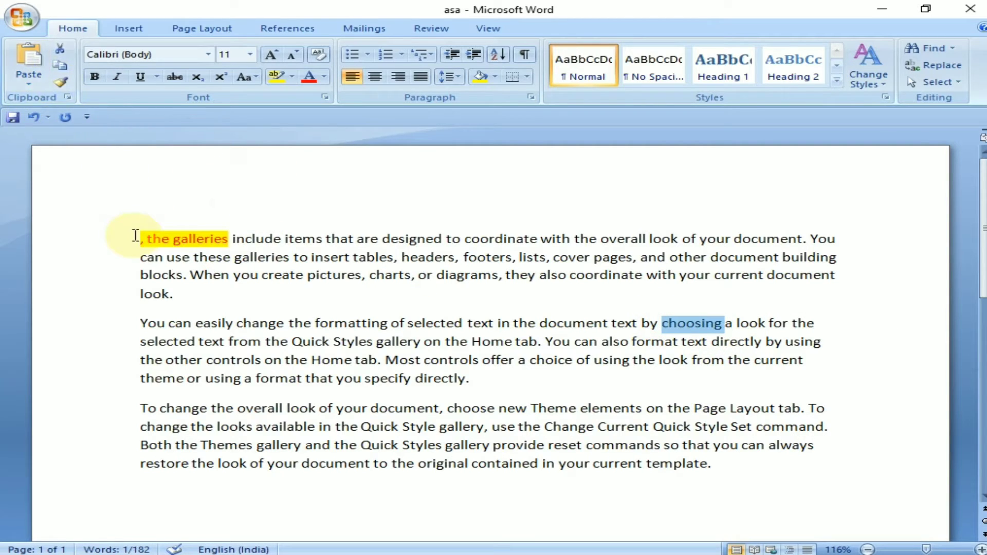
pyautogui.moveTo(180, 240)
pyautogui.mouseDown()
pyautogui.moveTo(144, 241)
pyautogui.moveTo(230, 240)
pyautogui.mouseUp()
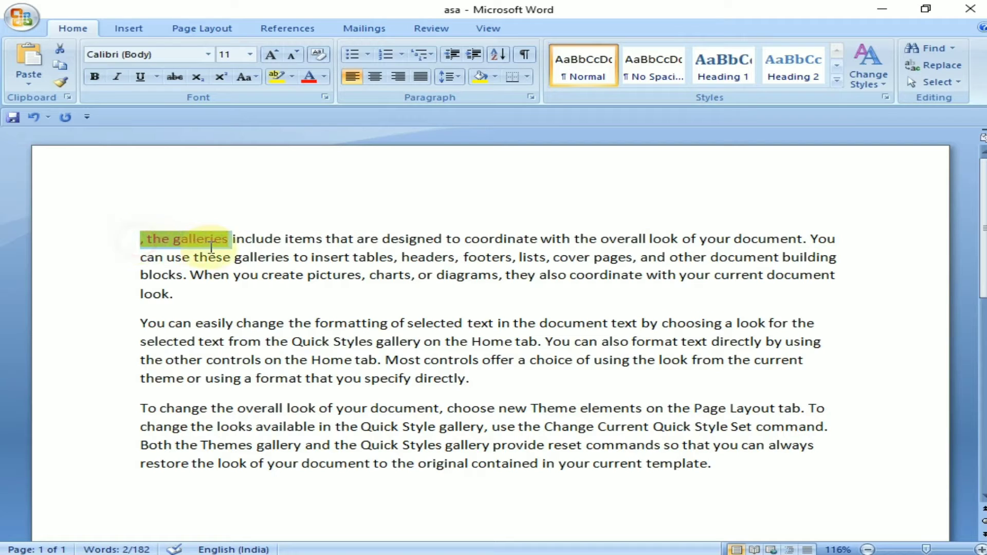
pyautogui.click(61, 82)
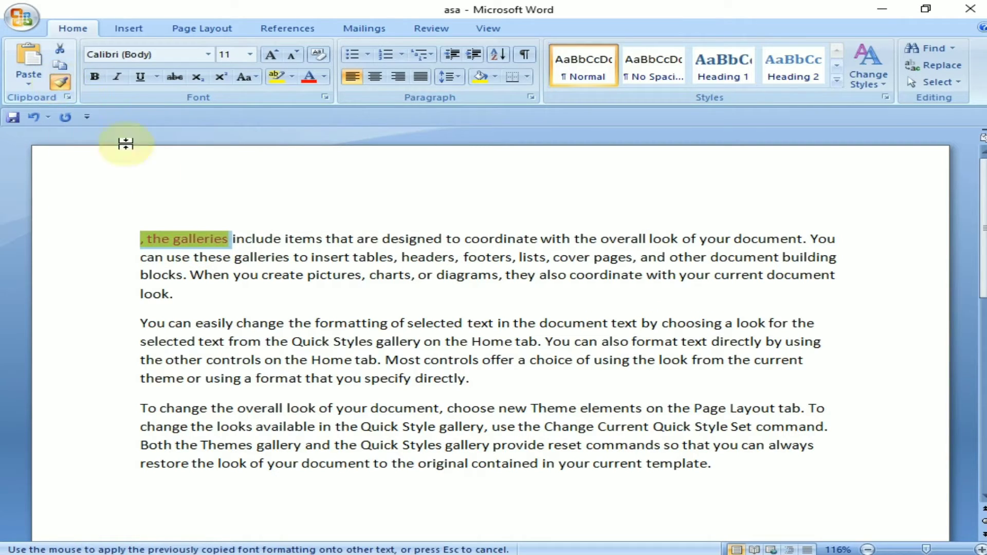
pyautogui.click(180, 242)
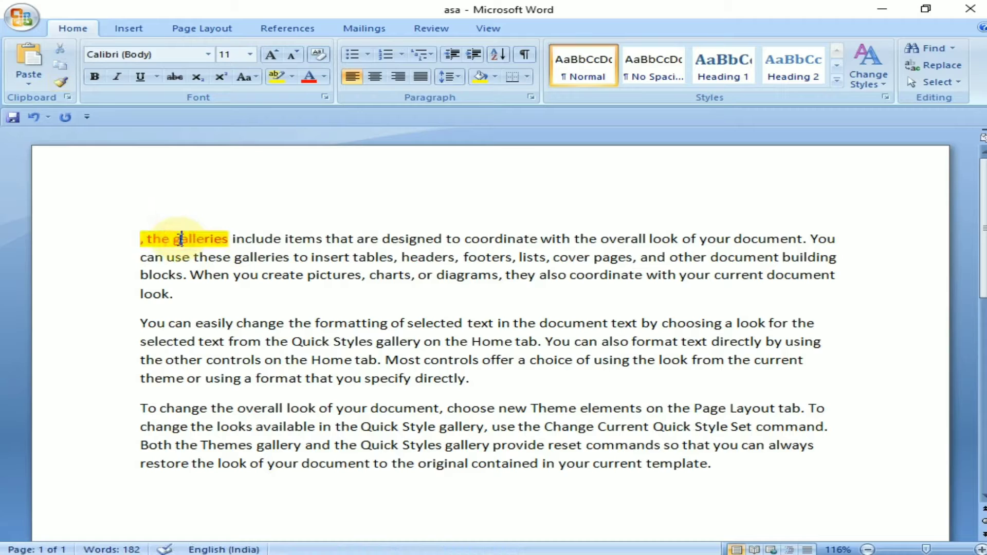
pyautogui.click(233, 239)
# - Copy the formatting of "the galleries" in the first paragraph onto the word "choosing" in the second paragraph with Format Painter
pyautogui.moveTo(147, 239); pyautogui.dragTo(231, 240)
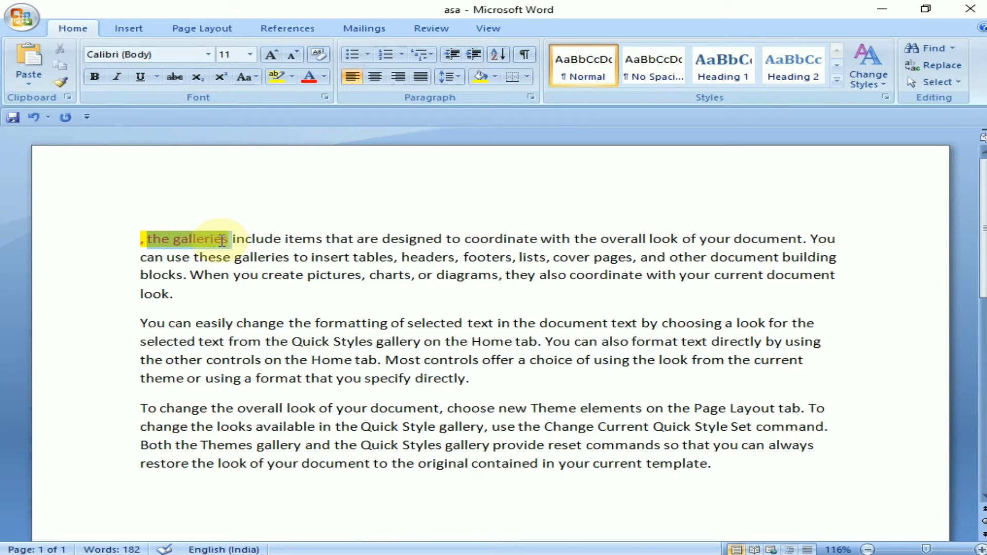
pyautogui.click(58, 83)
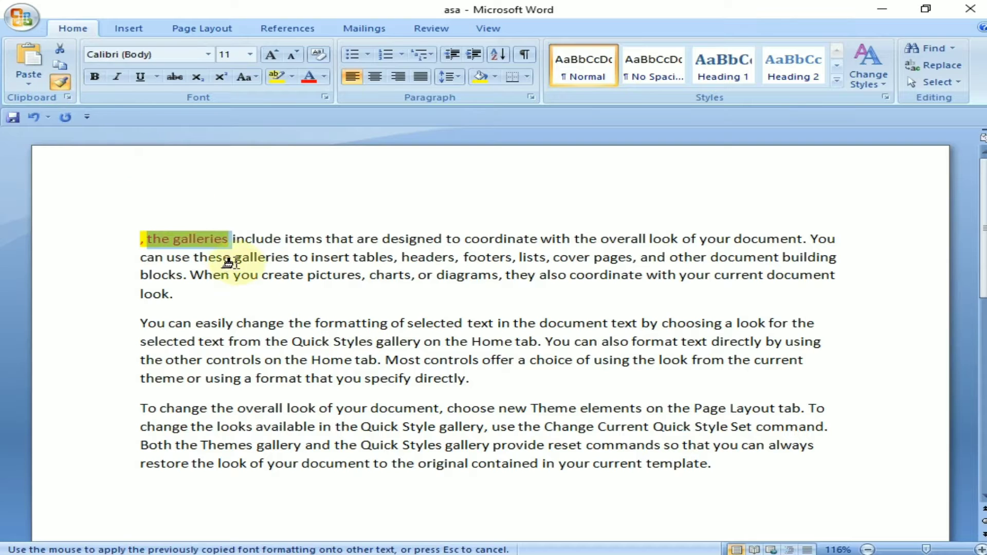
pyautogui.click(695, 325)
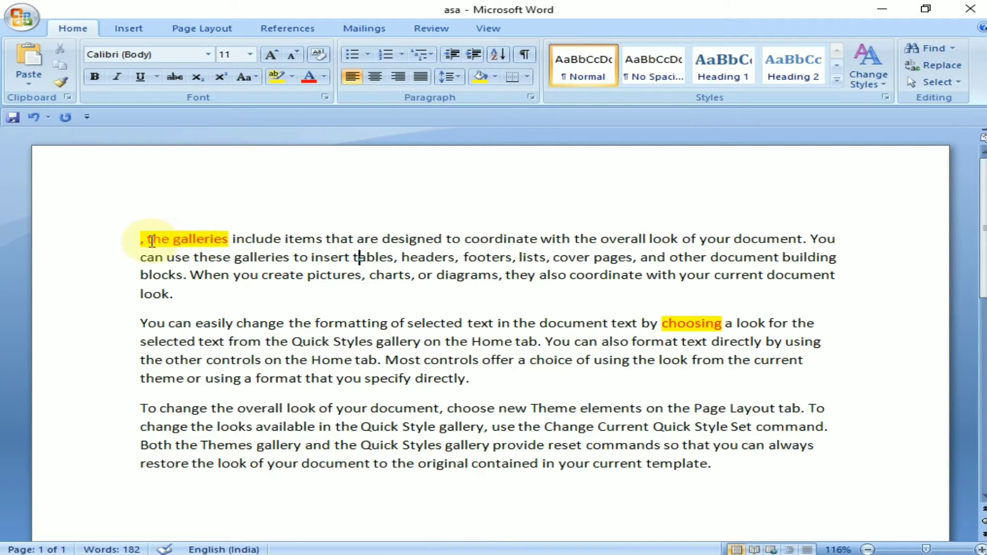
pyautogui.moveTo(152, 241); pyautogui.dragTo(445, 239)
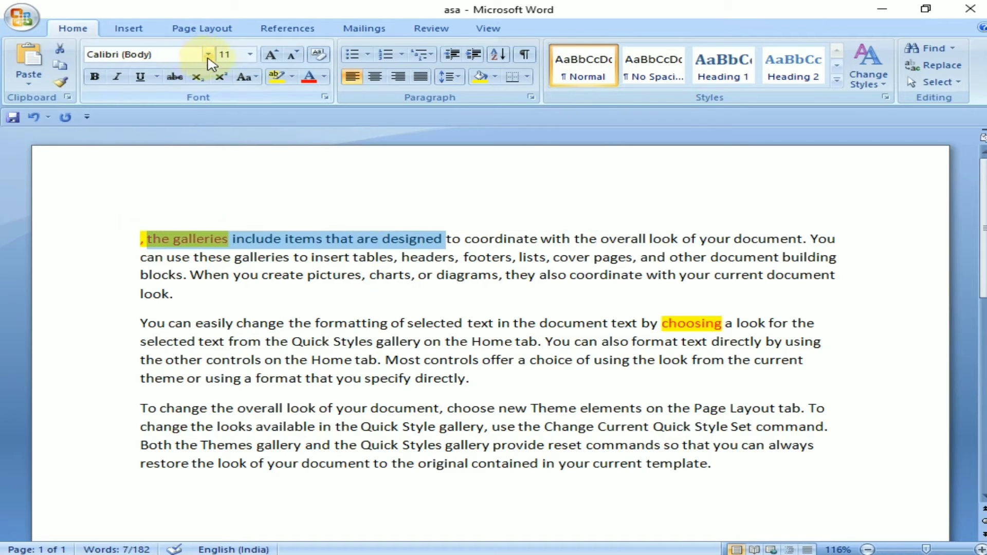
pyautogui.click(208, 56)
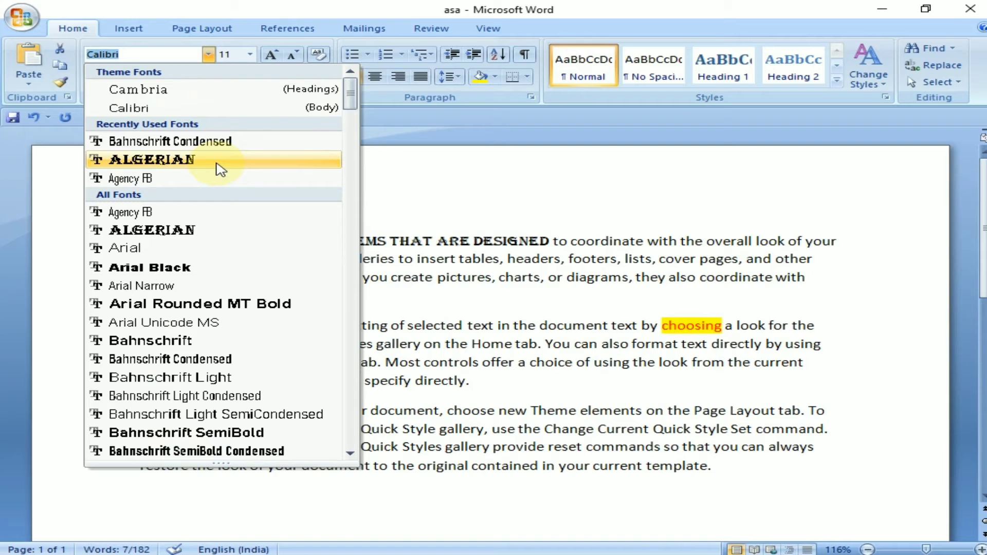
pyautogui.click(650, 295)
# - Preview several fonts on all three paragraphs and apply Calibri (Body)
pyautogui.moveTo(135, 240); pyautogui.dragTo(904, 481)
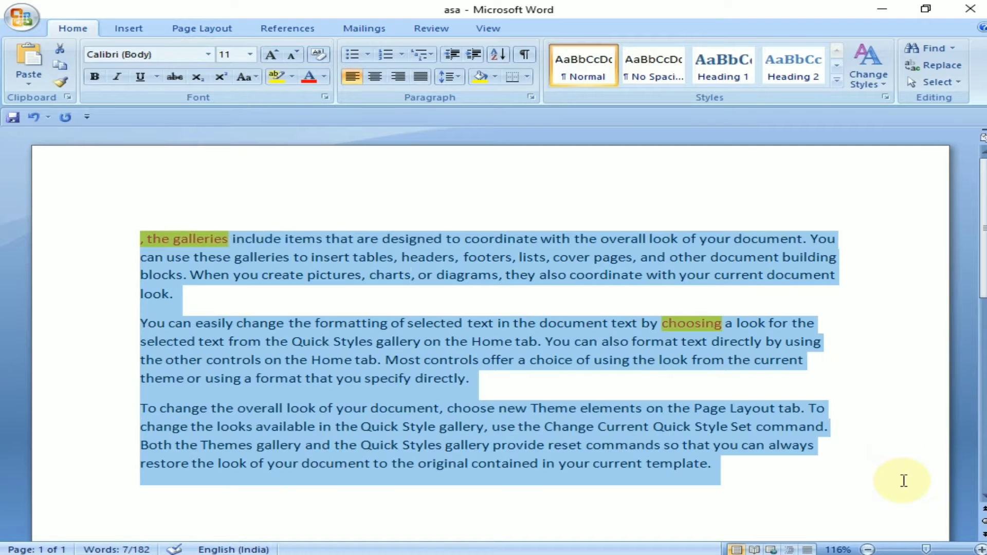
pyautogui.click(208, 54)
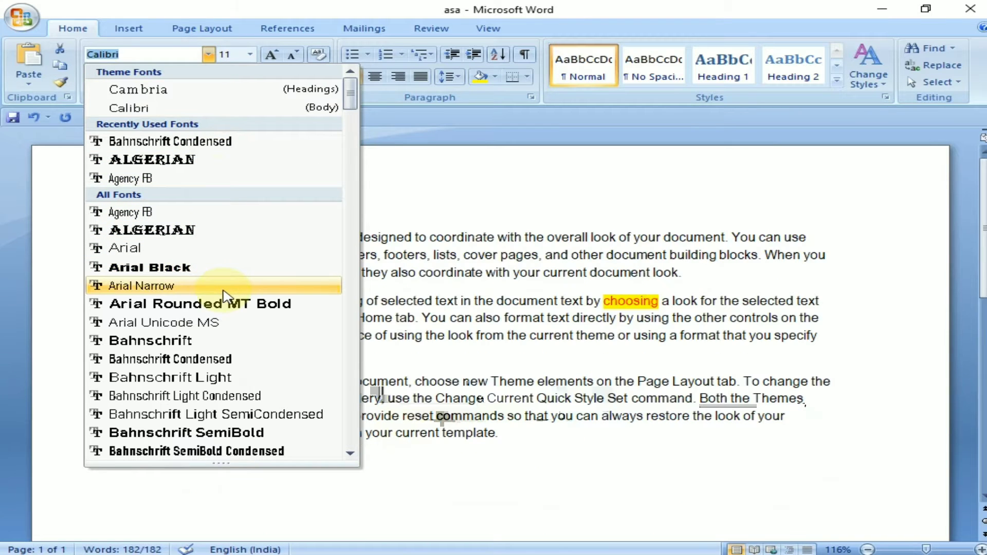
pyautogui.scroll(-1, 227, 313)
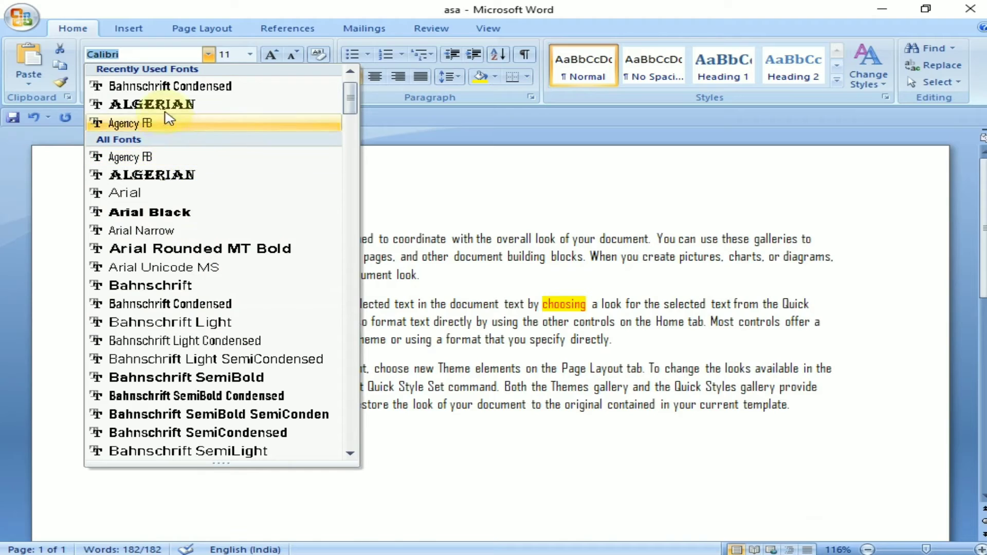
pyautogui.scroll(1, 203, 161)
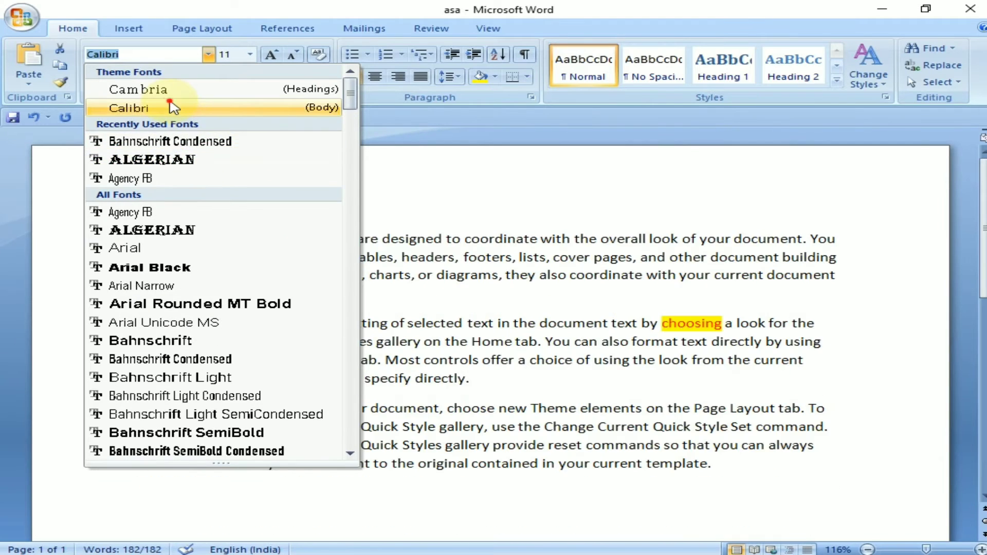
pyautogui.click(173, 107)
pyautogui.click(517, 193)
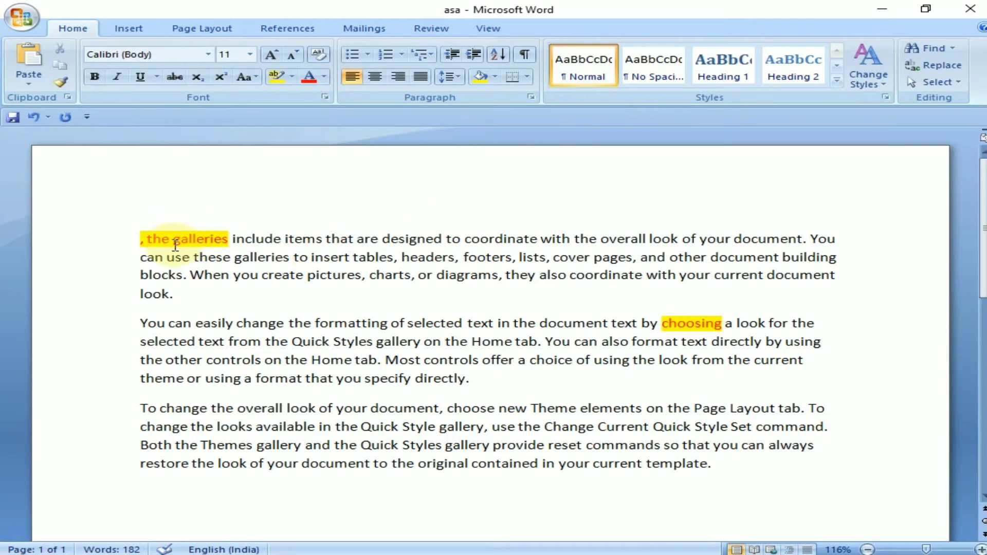
# - Set the font size of all three paragraphs to 20 and undo the change
pyautogui.moveTo(143, 240); pyautogui.dragTo(731, 465)
pyautogui.click(250, 54)
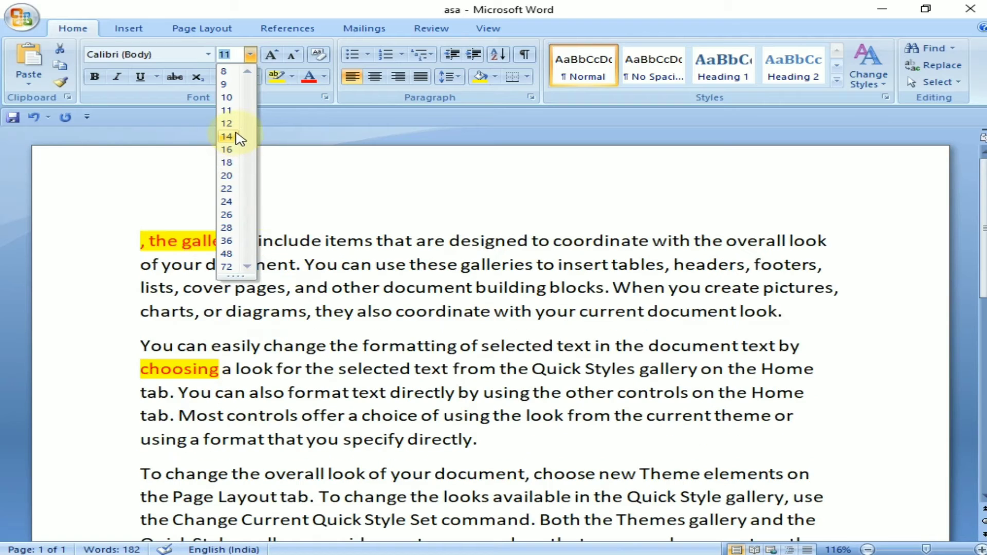
pyautogui.click(234, 56)
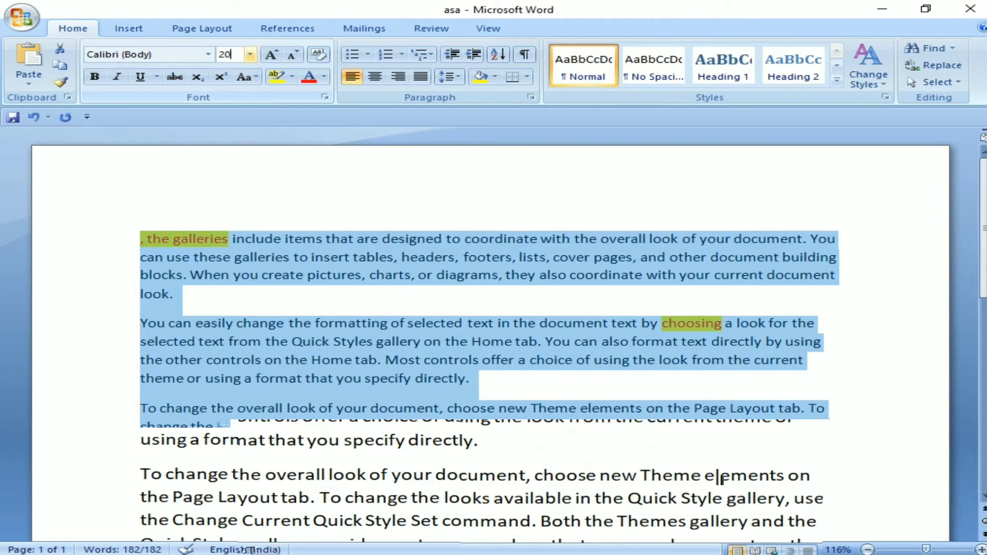
pyautogui.press('Return')
pyautogui.click(338, 280)
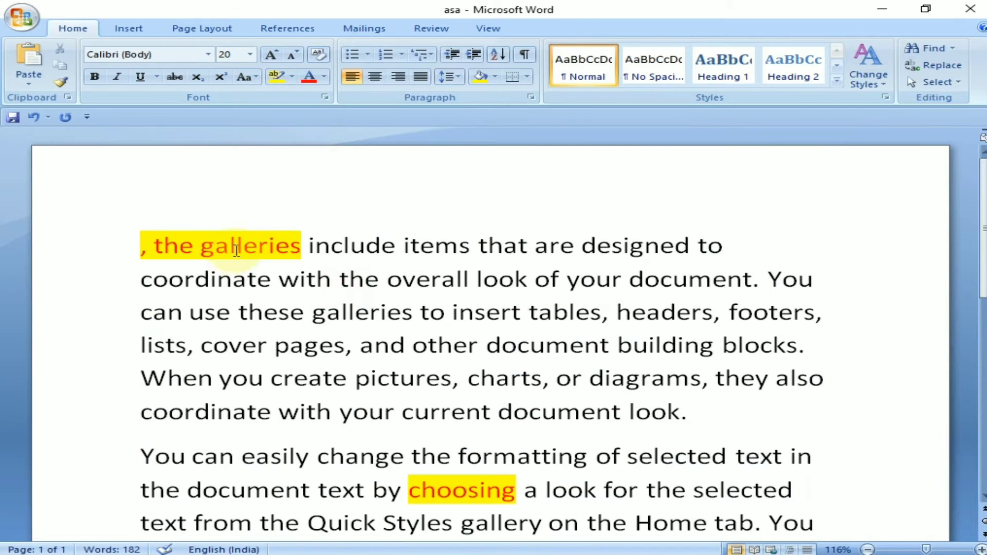
pyautogui.hotkey('ctrl', 'z')
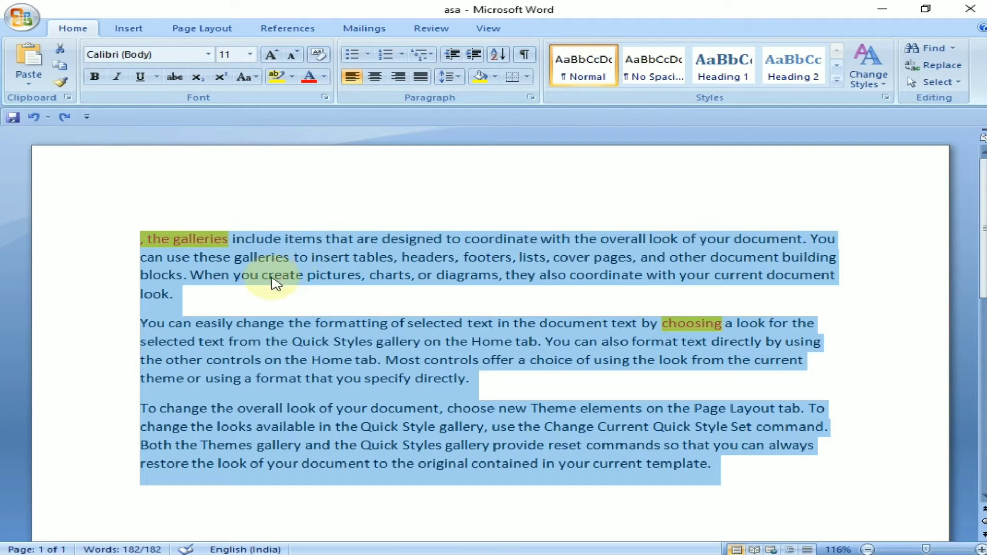
# - Paste the copied word "the" at the end of the first paragraph and undo the paste
pyautogui.click(240, 252)
pyautogui.click(209, 299)
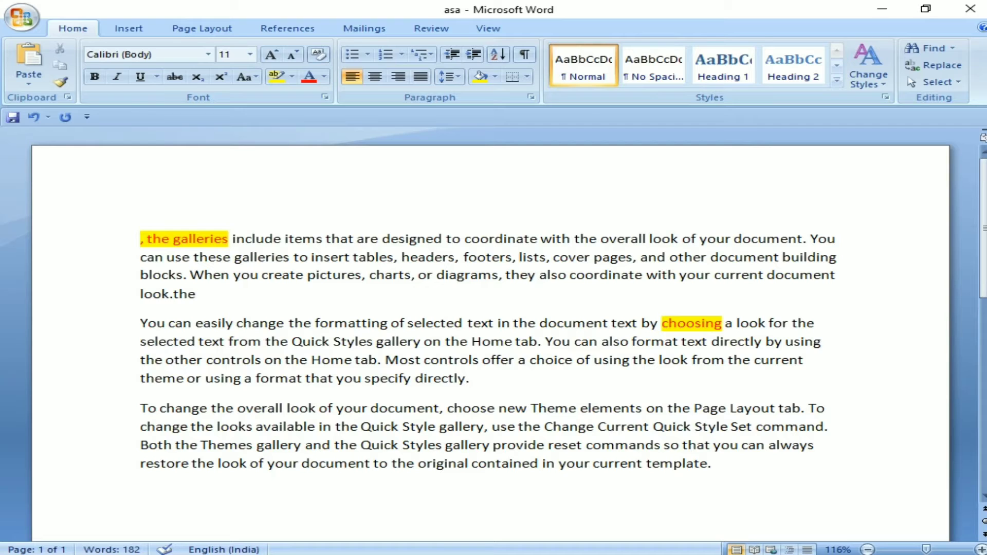
pyautogui.hotkey('ctrl', 'z')
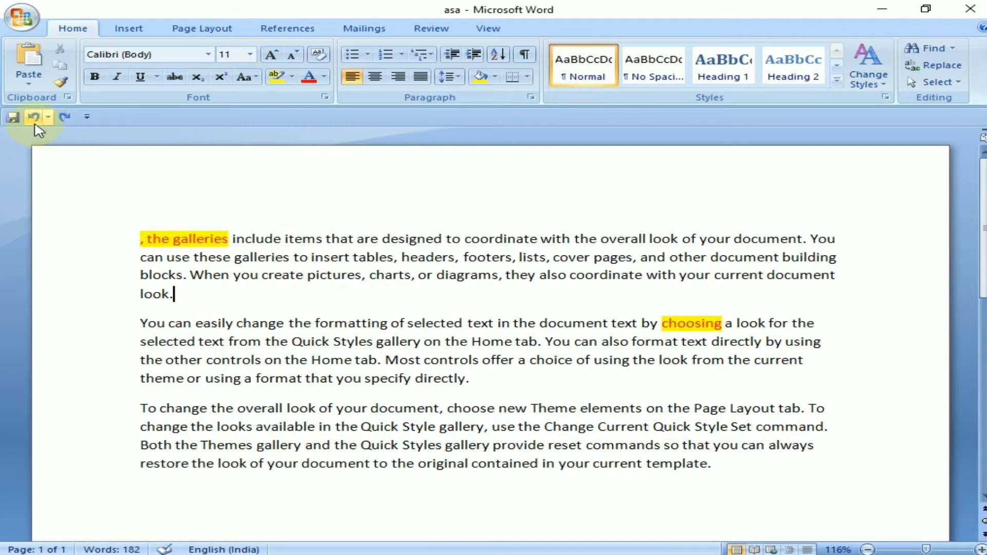
pyautogui.click(21, 17)
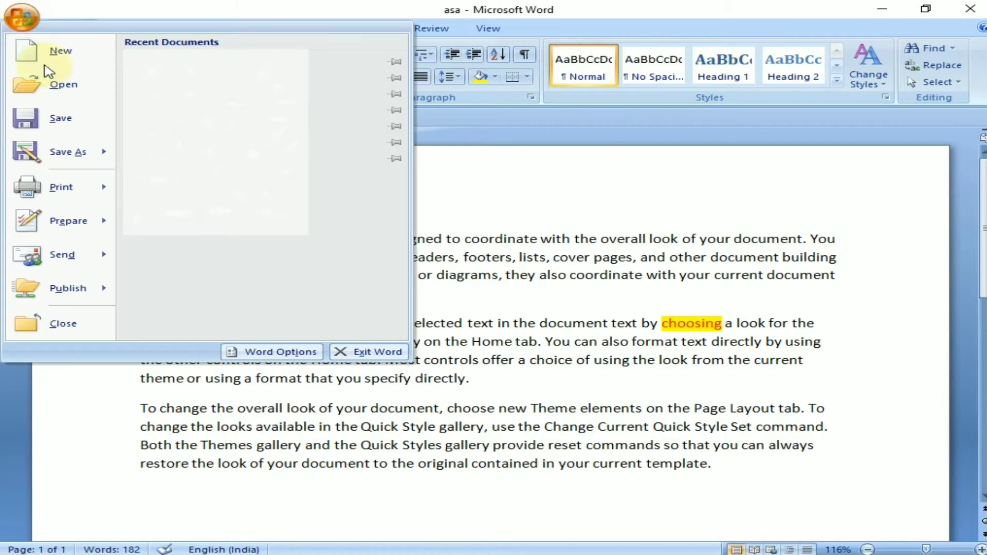
pyautogui.click(593, 193)
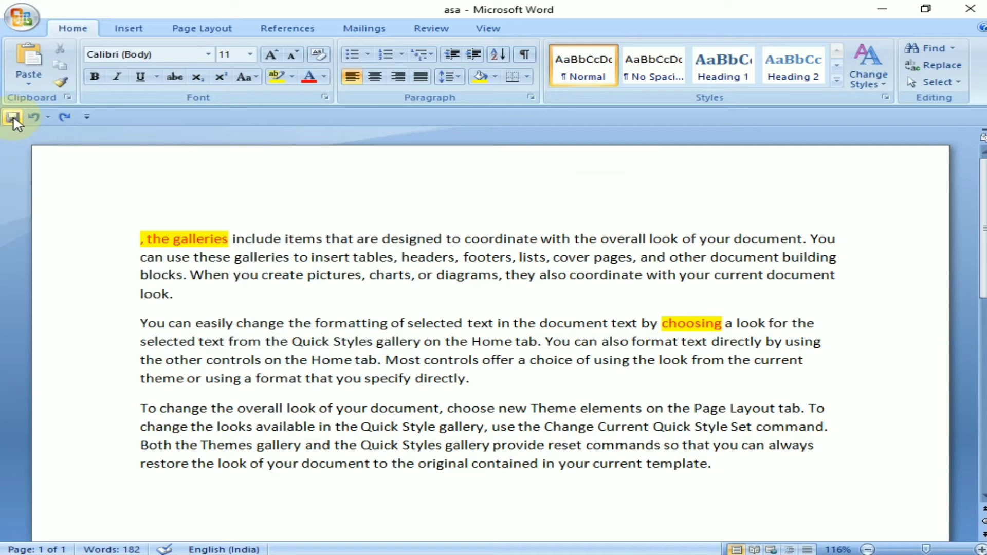
pyautogui.click(20, 16)
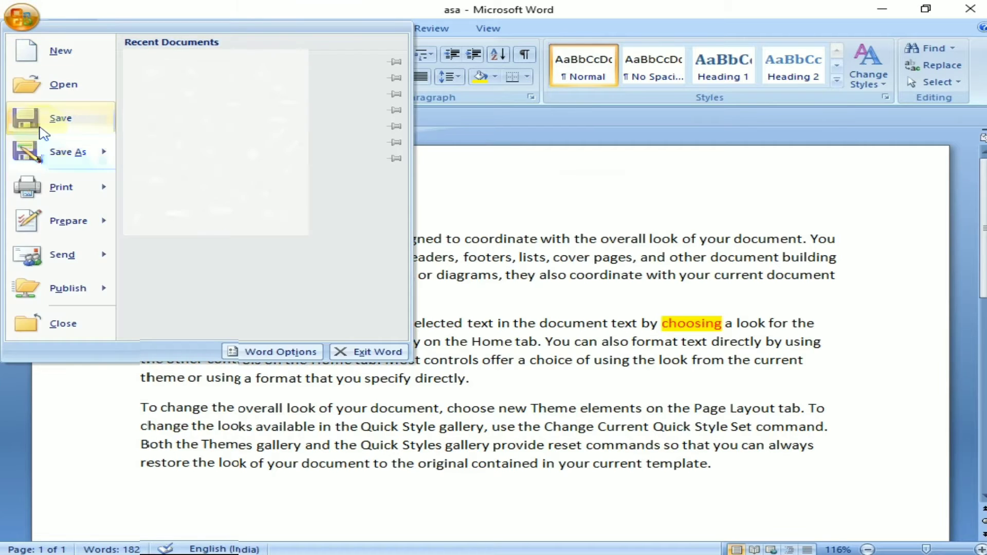
pyautogui.click(494, 183)
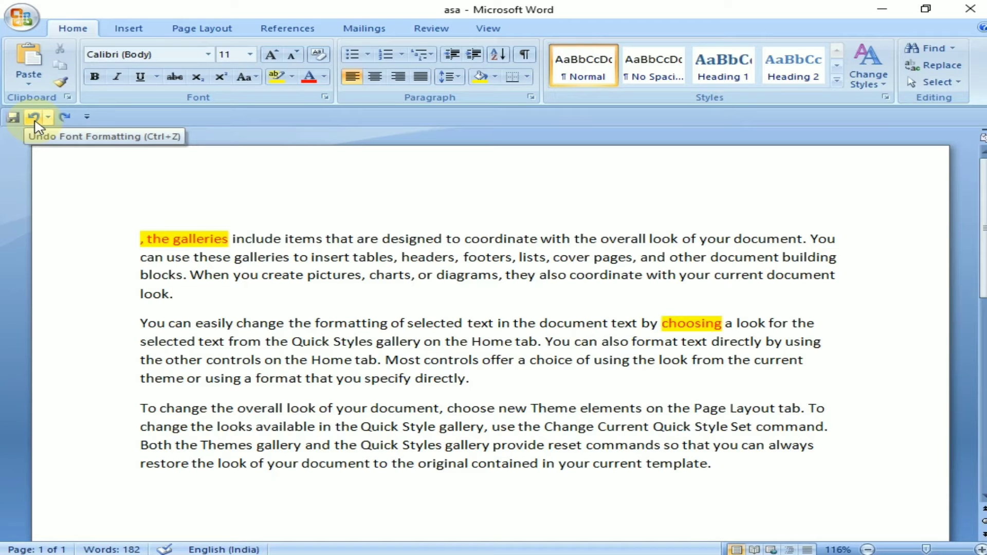
# - Undo the font change on all text and the formatting copied to "choosing", redo both, and repeat the undo and redo once
pyautogui.click(33, 118)
pyautogui.click(34, 118)
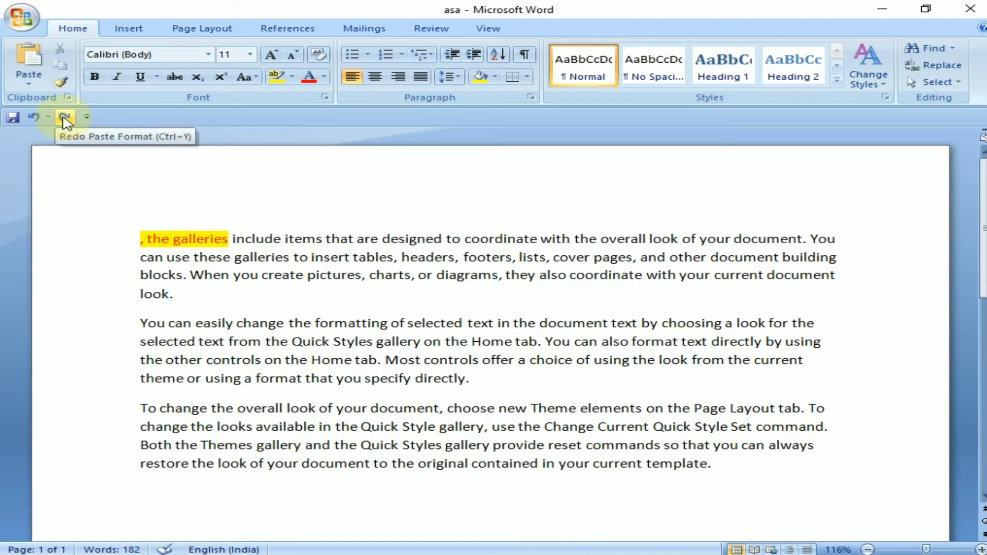
pyautogui.click(63, 117)
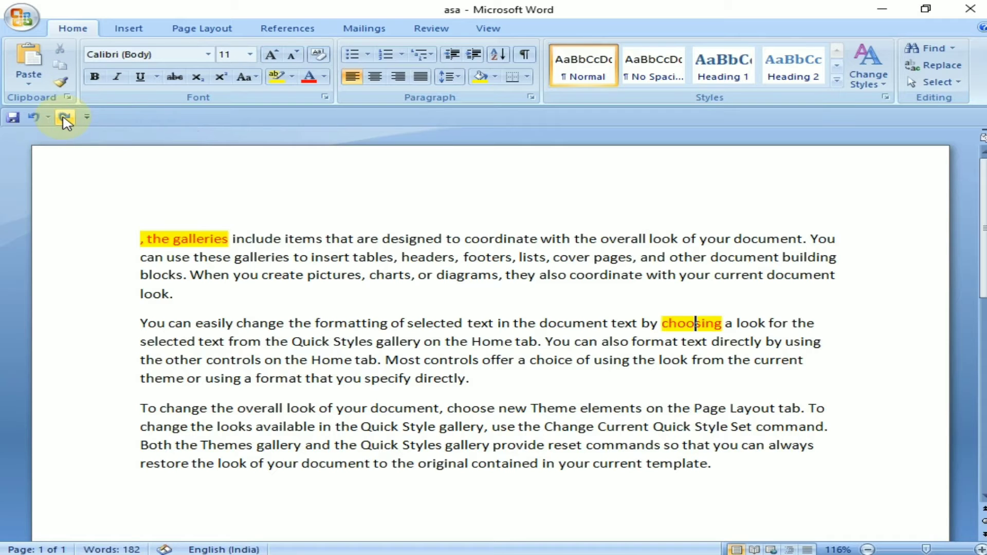
pyautogui.click(64, 118)
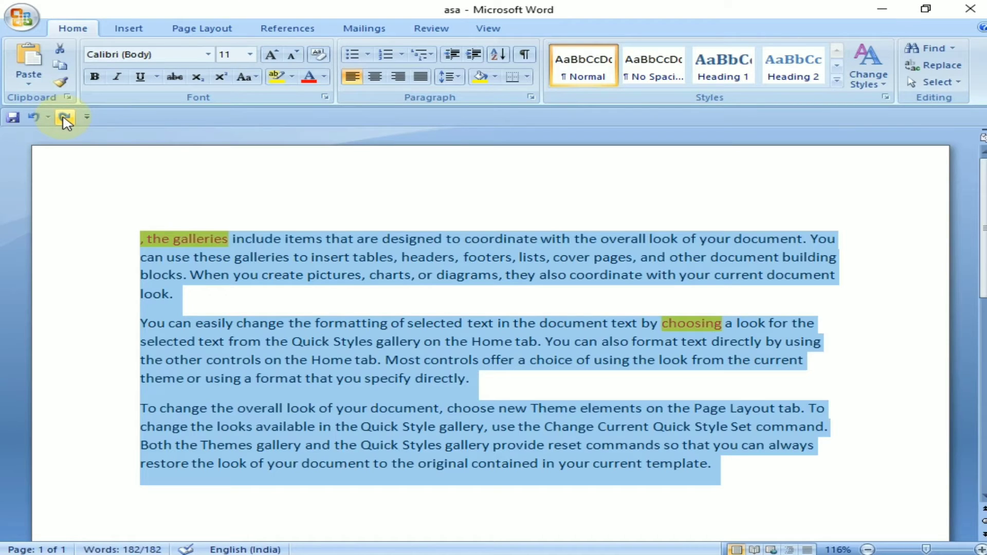
pyautogui.click(64, 118)
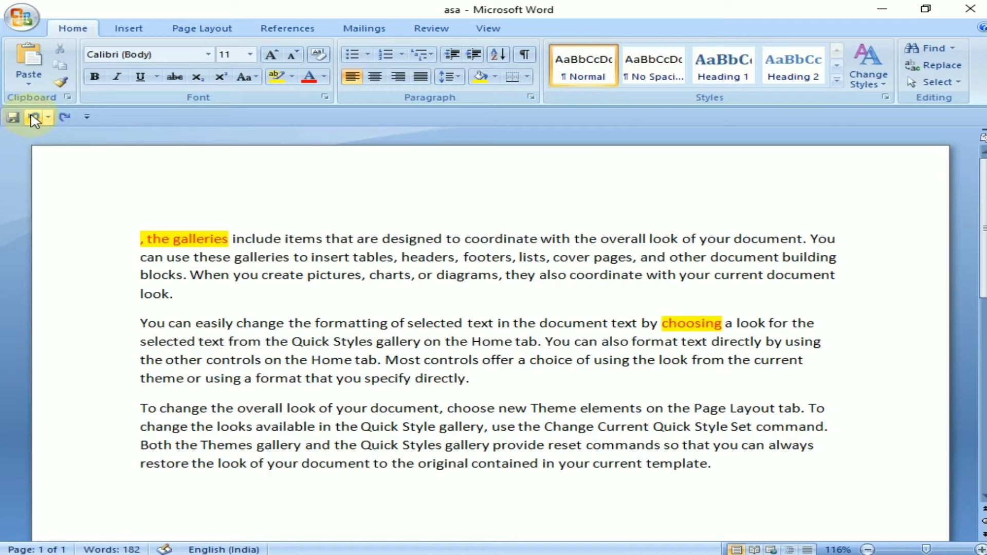
pyautogui.click(34, 118)
pyautogui.click(34, 119)
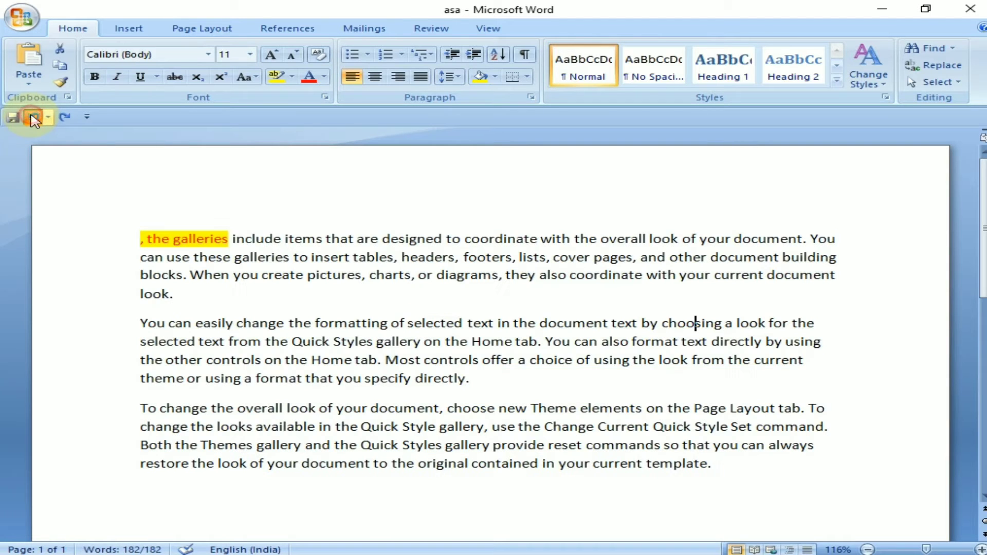
pyautogui.click(63, 118)
pyautogui.click(64, 118)
pyautogui.click(282, 238)
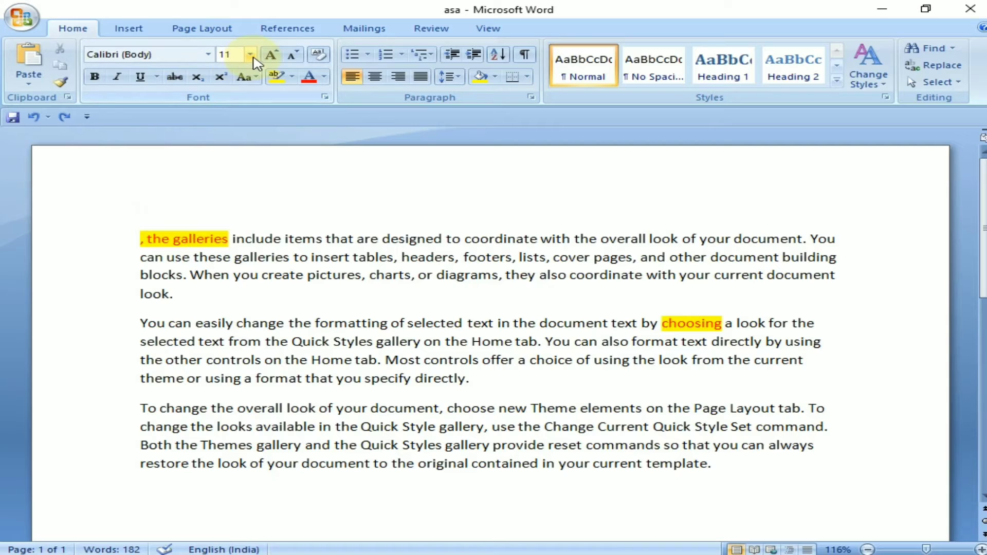
# - Enlarge the first paragraph's text step by step with Grow Font and shrink it back to size 11
pyautogui.moveTo(142, 242); pyautogui.dragTo(799, 302)
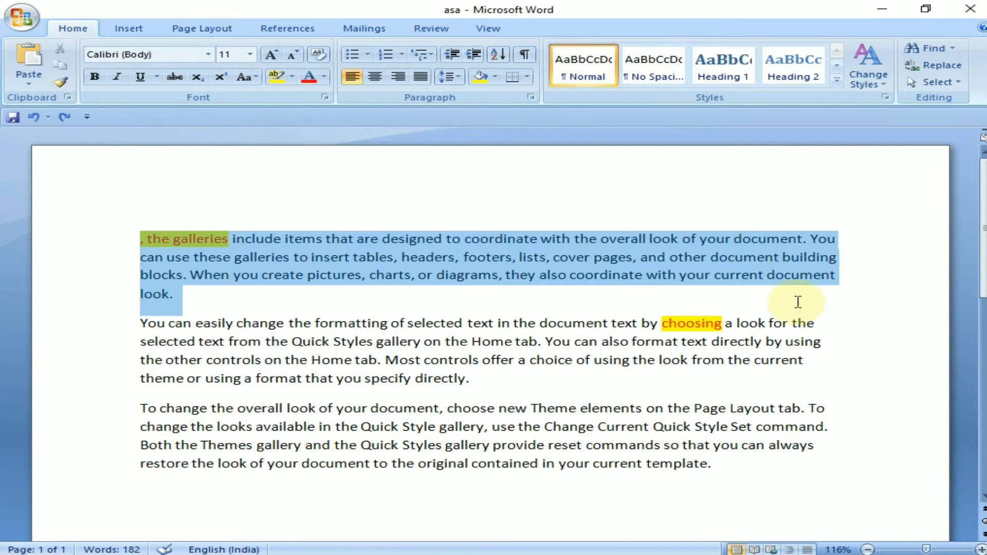
pyautogui.click(271, 55)
pyautogui.click(272, 55)
pyautogui.click(272, 56)
pyautogui.click(272, 55)
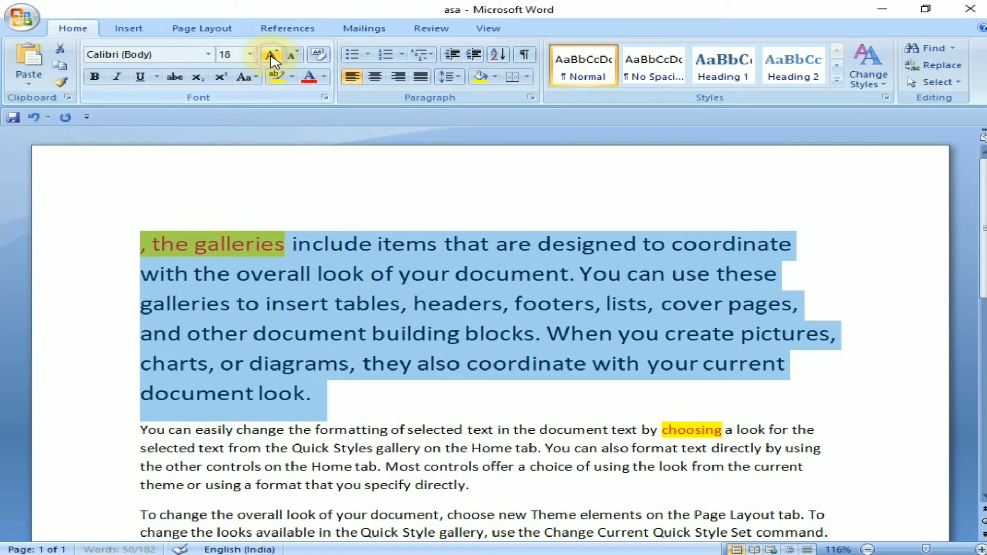
pyautogui.click(271, 56)
pyautogui.click(293, 55)
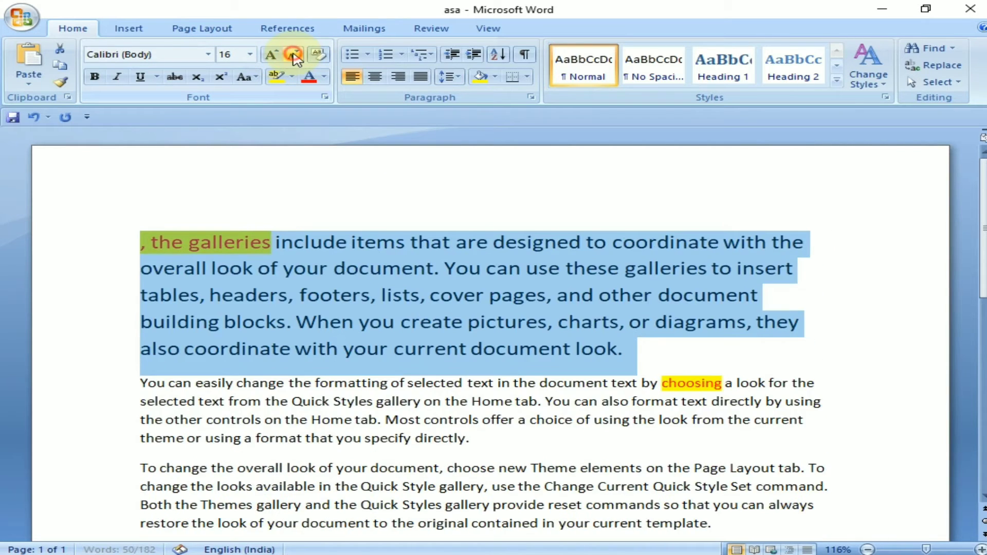
pyautogui.click(293, 56)
pyautogui.click(293, 55)
pyautogui.click(293, 55)
pyautogui.click(295, 56)
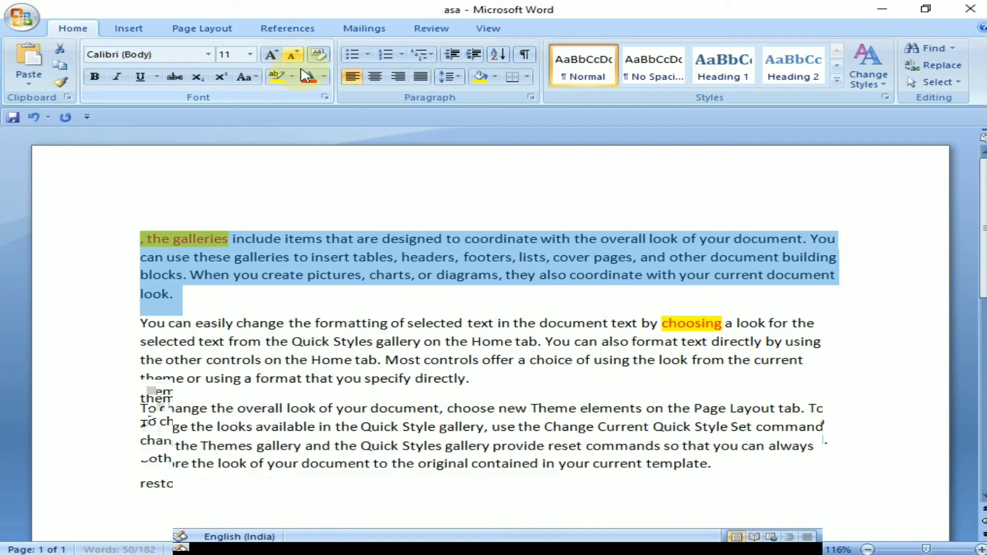
# - Apply All Borders to the first paragraph and remove the border by clearing the formatting
pyautogui.click(481, 206)
pyautogui.click(527, 77)
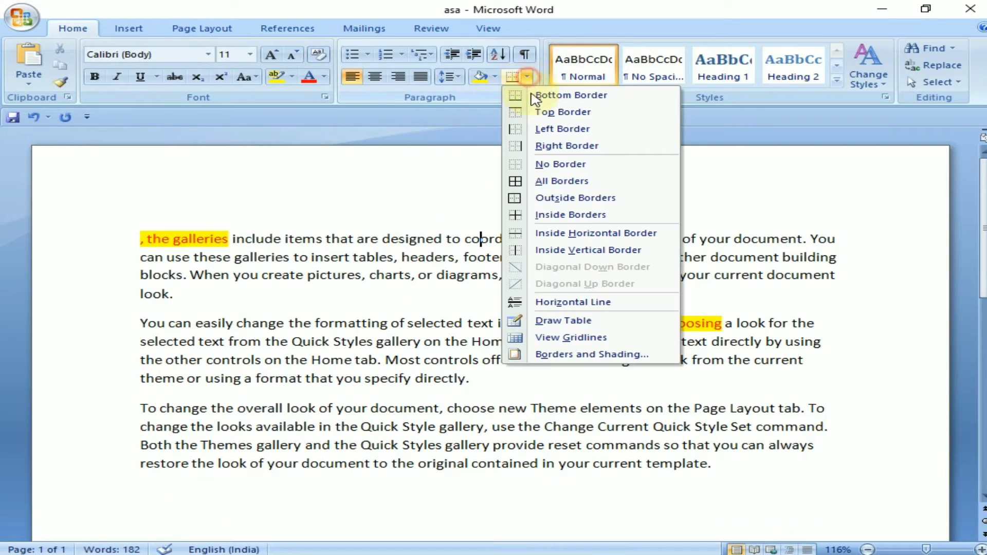
pyautogui.click(542, 182)
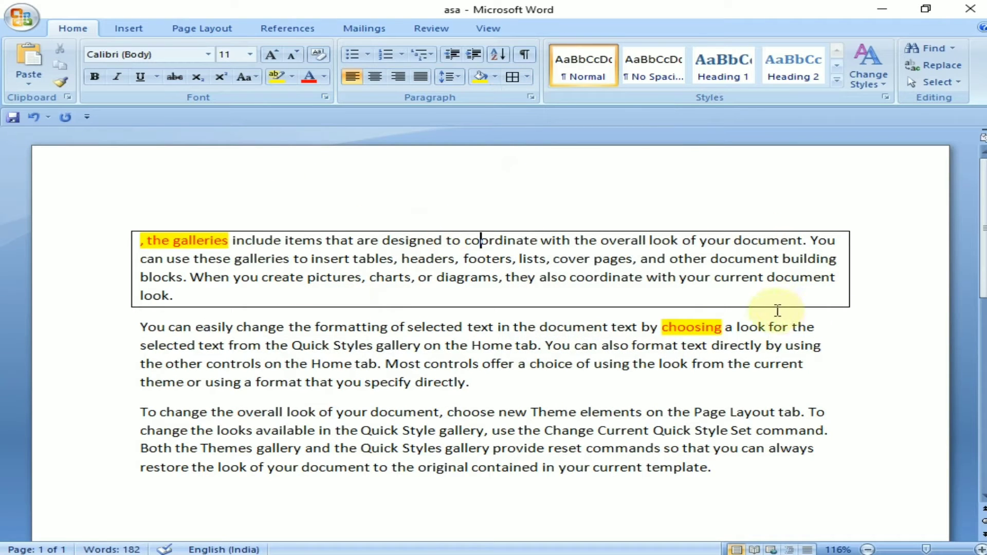
pyautogui.click(318, 55)
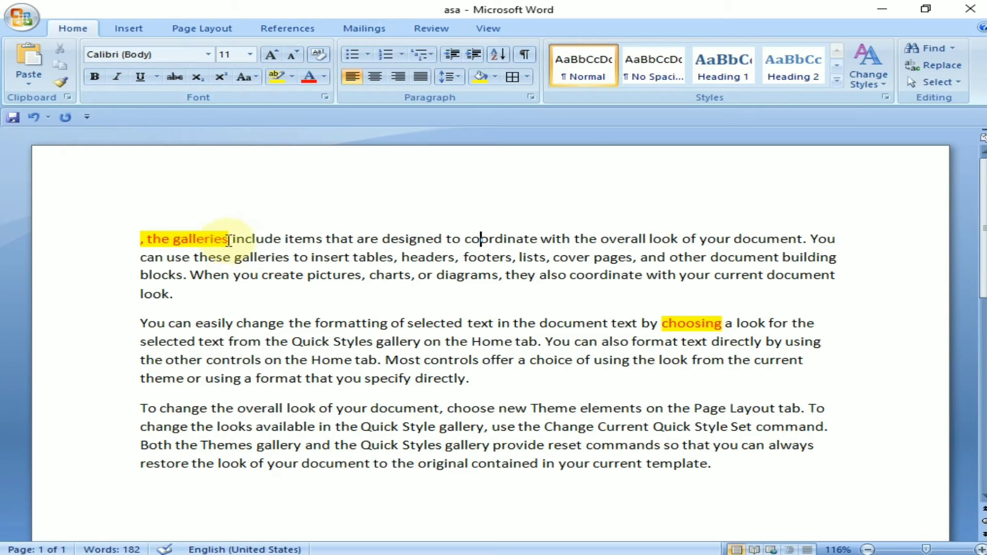
pyautogui.click(294, 257)
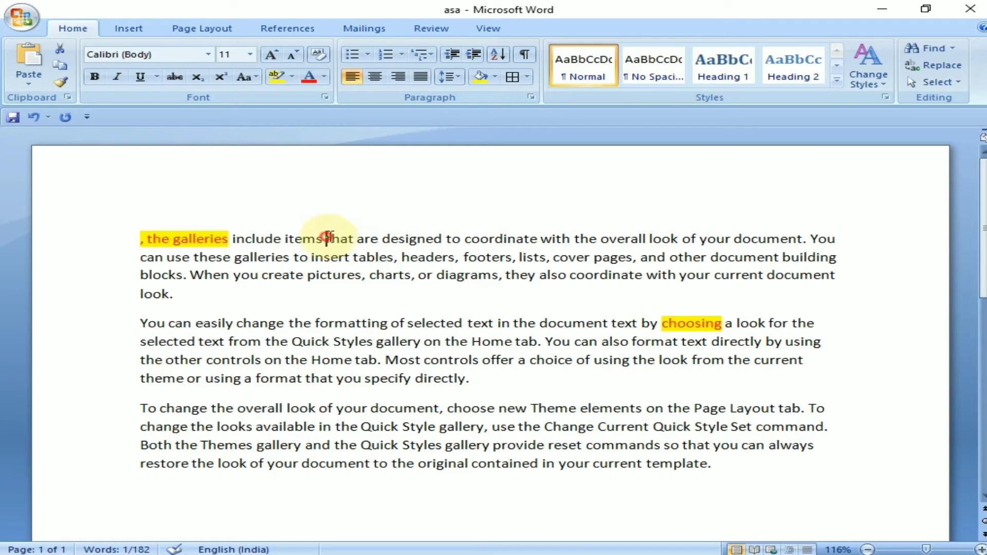
pyautogui.moveTo(327, 237); pyautogui.dragTo(363, 245)
pyautogui.click(257, 237)
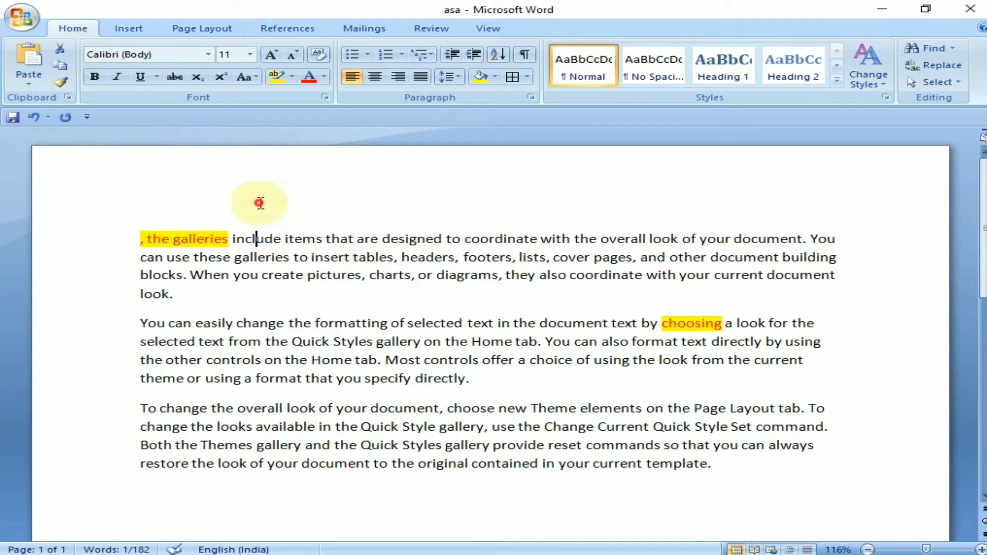
# - Add the heading "That" on its own line above the first paragraph
pyautogui.click(138, 227)
pyautogui.click(151, 238)
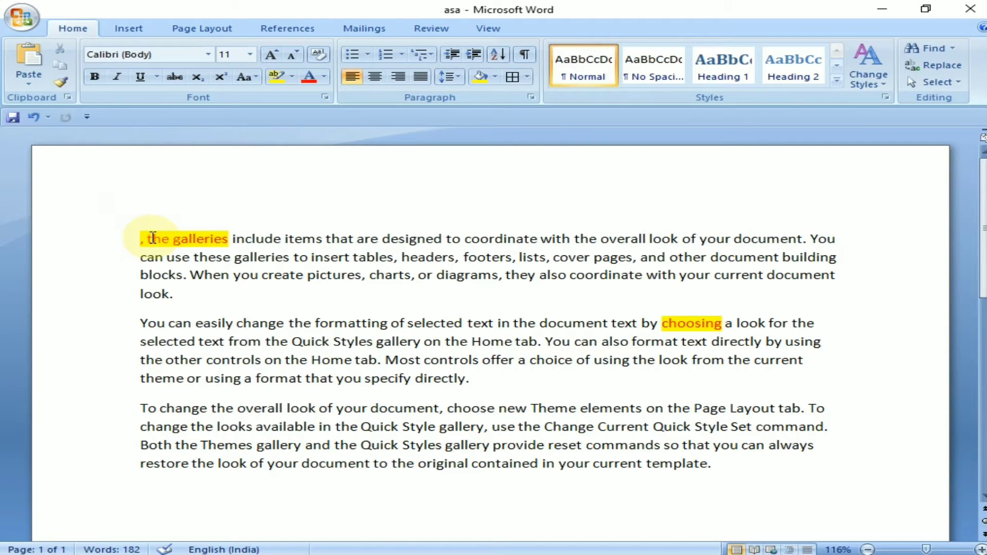
pyautogui.hotkey('ctrl', 'z')
# - Make the heading "That" bold and enlarge it to size 20
pyautogui.doubleClick(143, 238)
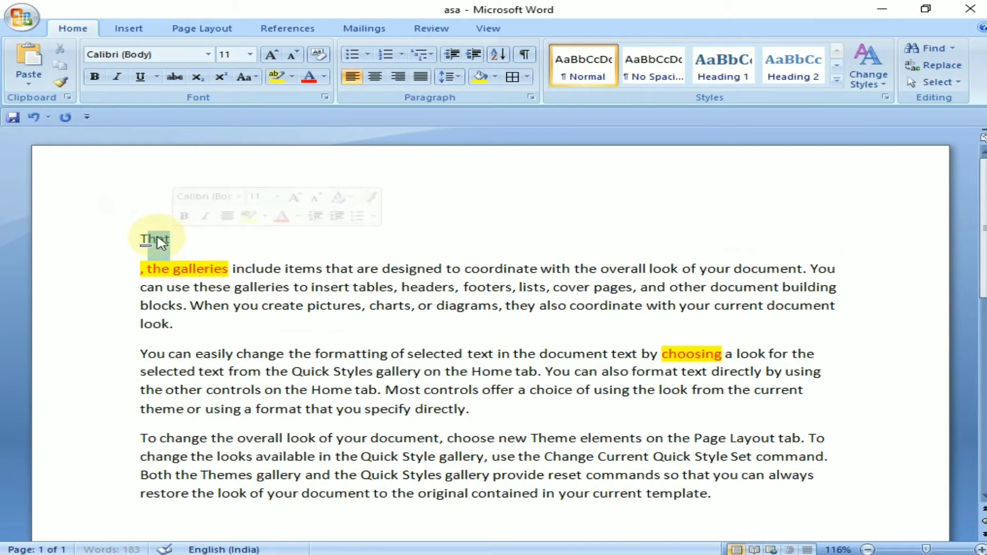
pyautogui.click(142, 232)
pyautogui.moveTo(144, 233); pyautogui.dragTo(165, 236)
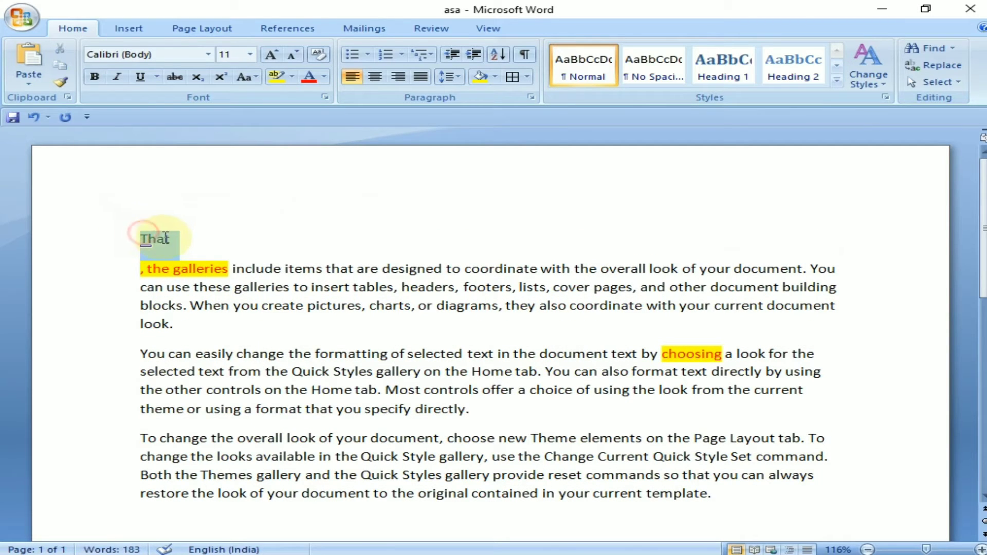
pyautogui.click(95, 76)
pyautogui.click(271, 55)
pyautogui.click(271, 55)
pyautogui.click(271, 54)
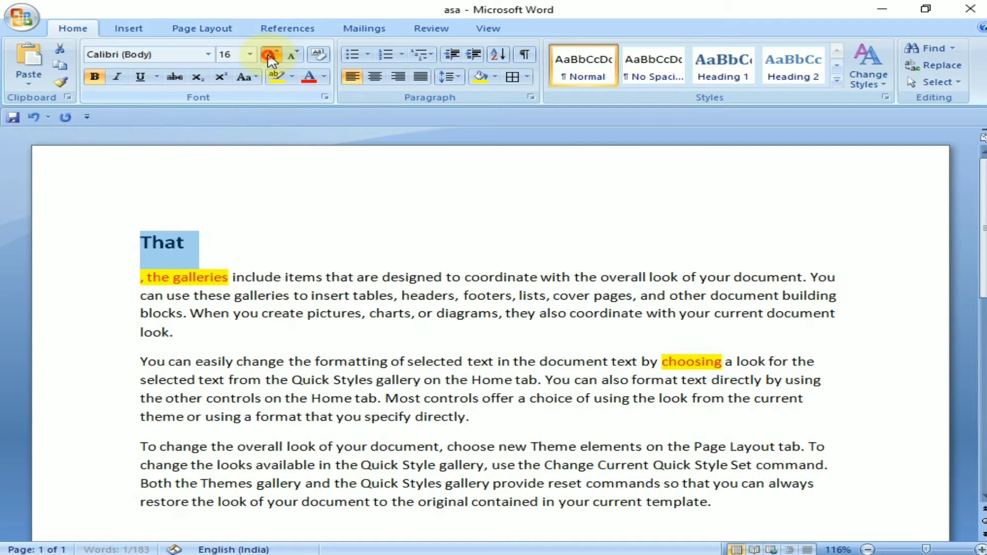
pyautogui.click(271, 55)
pyautogui.click(271, 54)
pyautogui.click(282, 209)
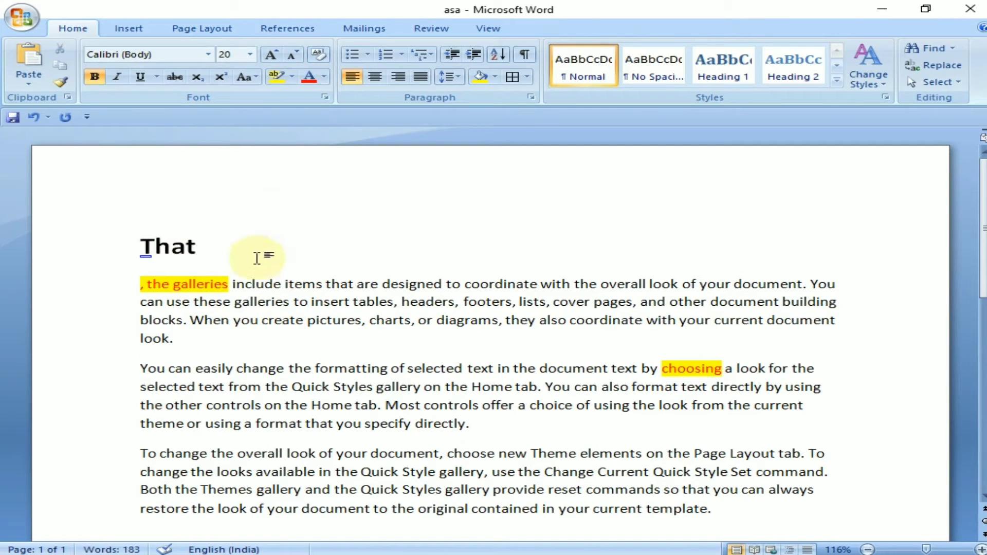
# - Try centre, right, justified and left alignment on the heading "That" and leave it centred
pyautogui.moveTo(153, 244); pyautogui.dragTo(234, 249)
pyautogui.click(226, 247)
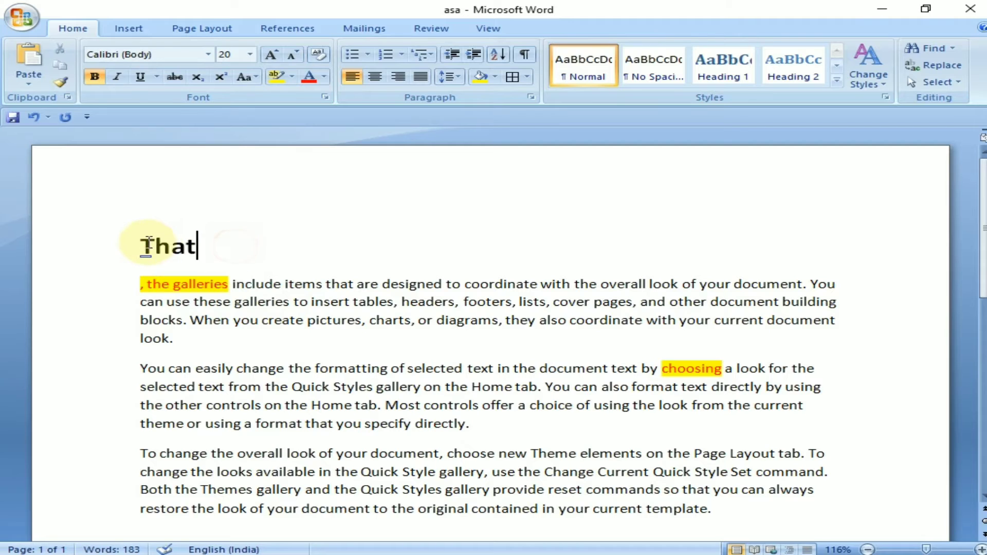
pyautogui.doubleClick(224, 247)
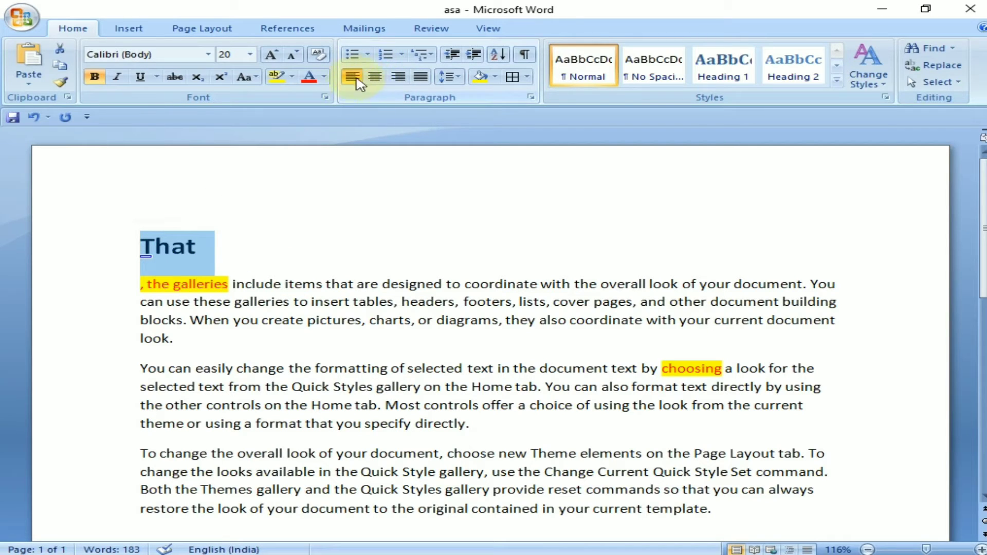
pyautogui.click(374, 79)
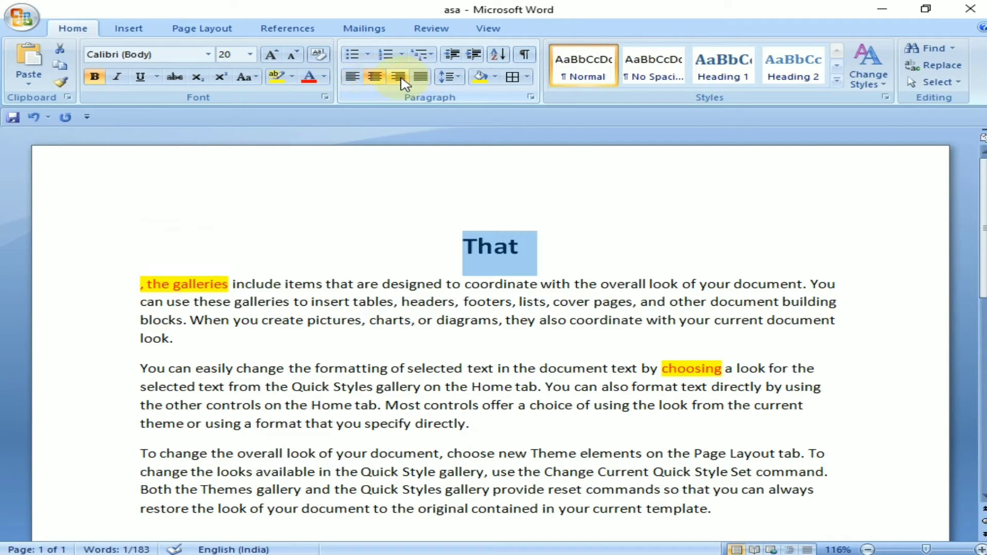
pyautogui.click(400, 78)
pyautogui.click(428, 79)
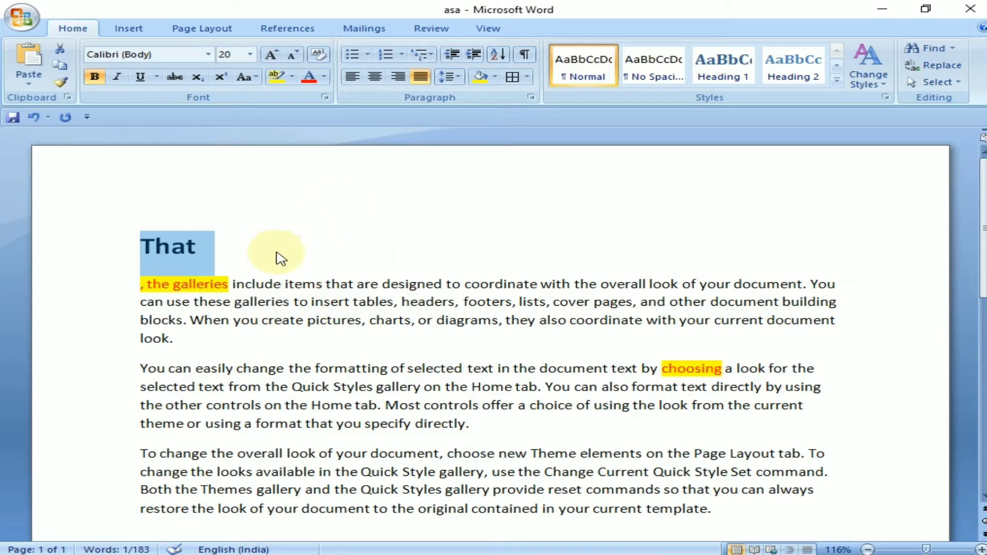
pyautogui.click(375, 77)
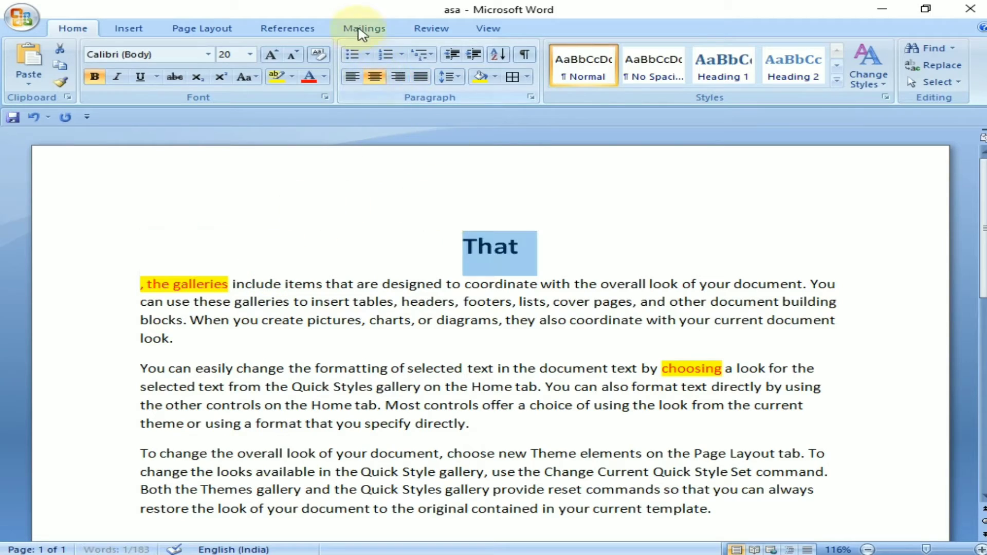
pyautogui.click(363, 236)
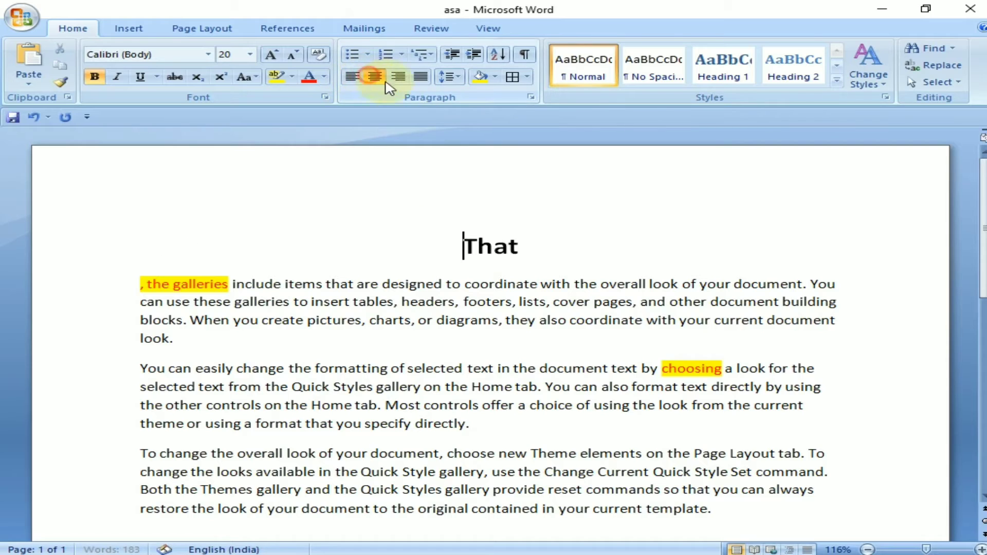
pyautogui.click(399, 75)
pyautogui.click(353, 76)
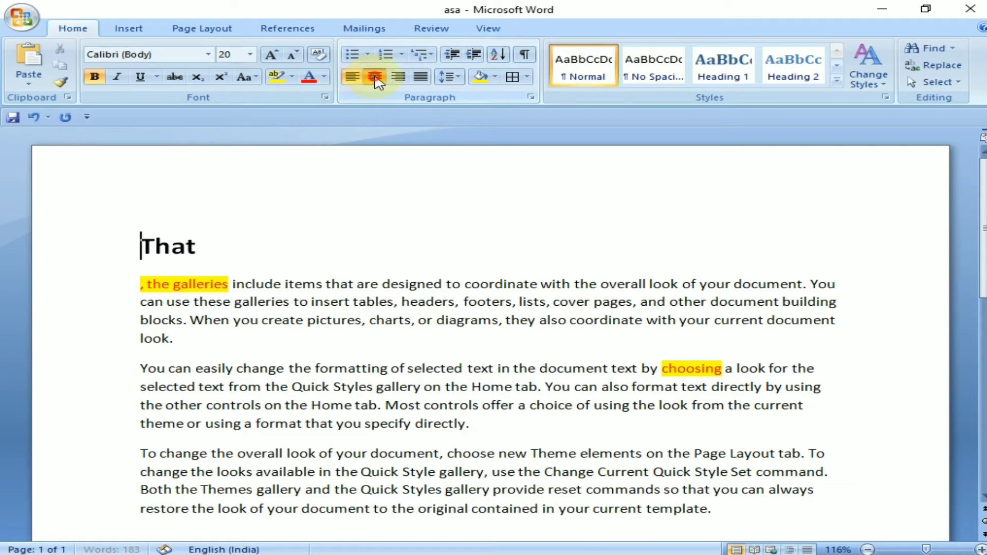
pyautogui.click(375, 77)
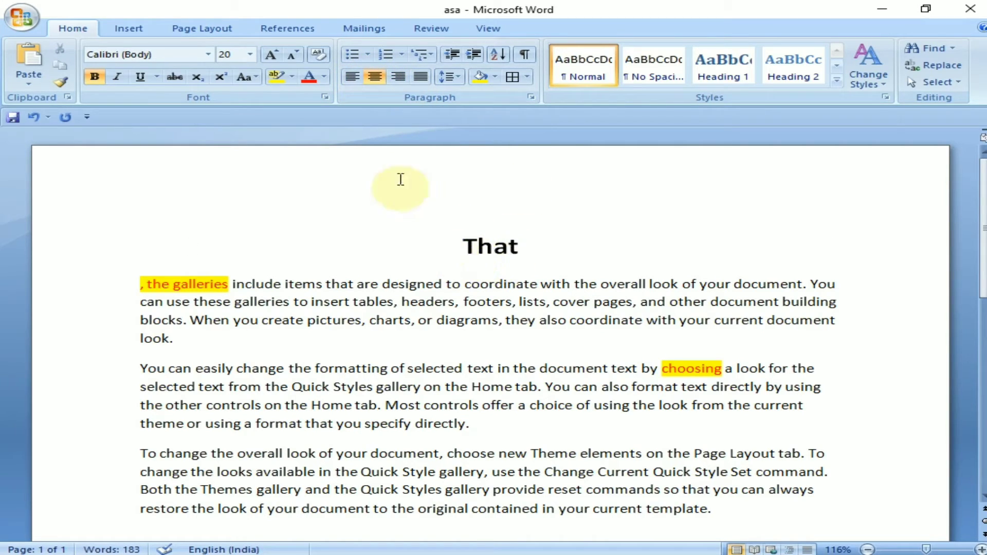
# - Enlarge the centred heading "That" to size 36
pyautogui.moveTo(438, 252); pyautogui.dragTo(551, 268)
pyautogui.click(271, 55)
pyautogui.click(271, 55)
pyautogui.click(272, 55)
pyautogui.click(273, 54)
pyautogui.click(273, 55)
pyautogui.click(555, 221)
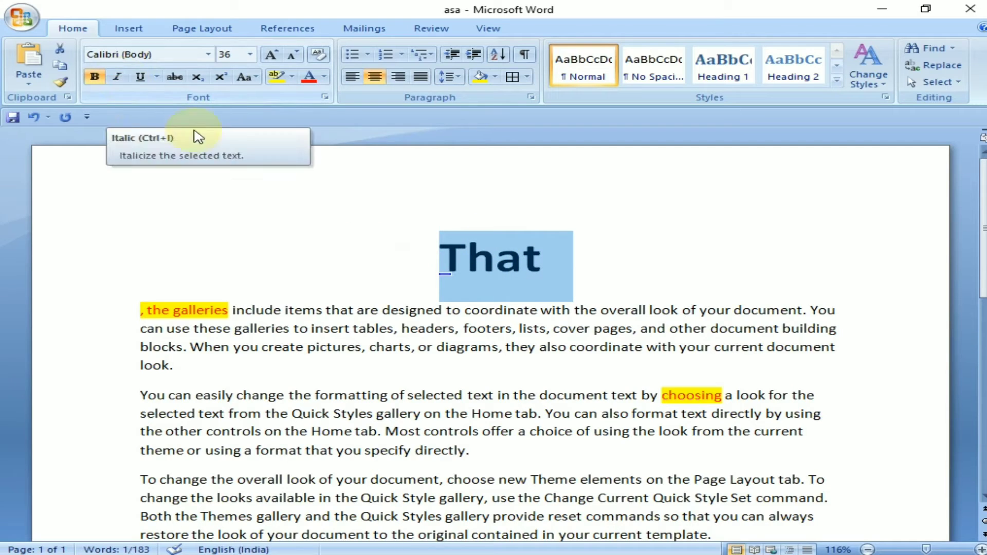
# - Italicize the heading "That", give it a single underline, and preview other underline styles without applying them
pyautogui.click(126, 80)
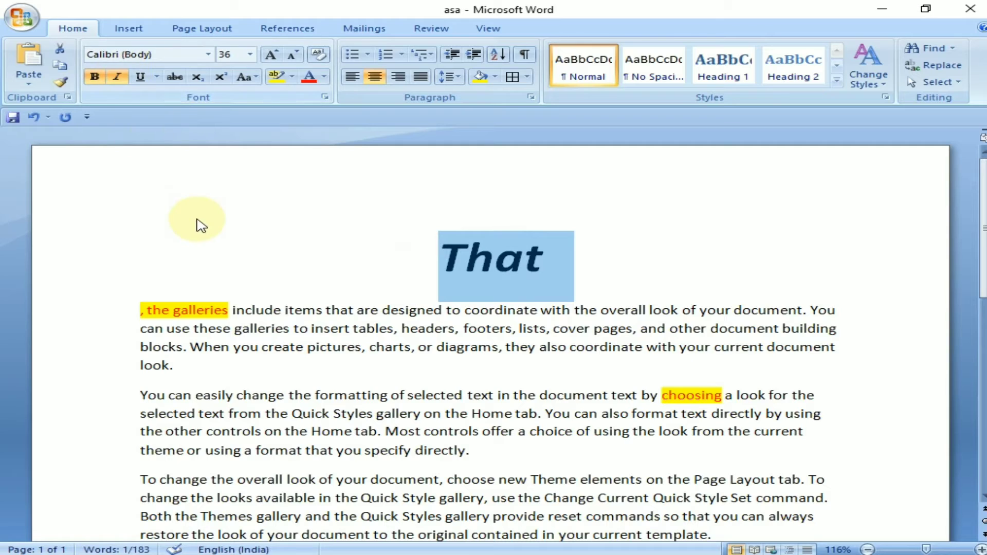
pyautogui.click(140, 77)
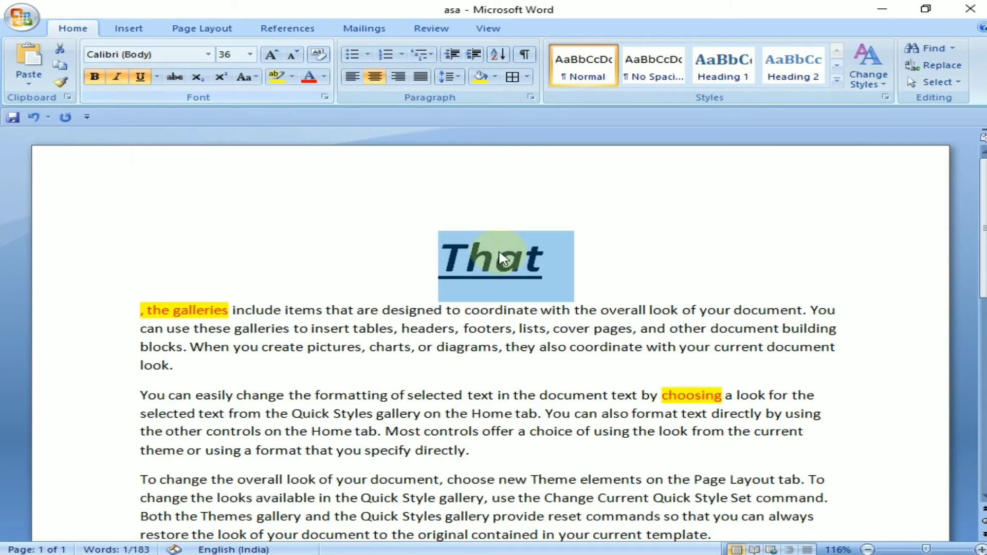
pyautogui.click(156, 77)
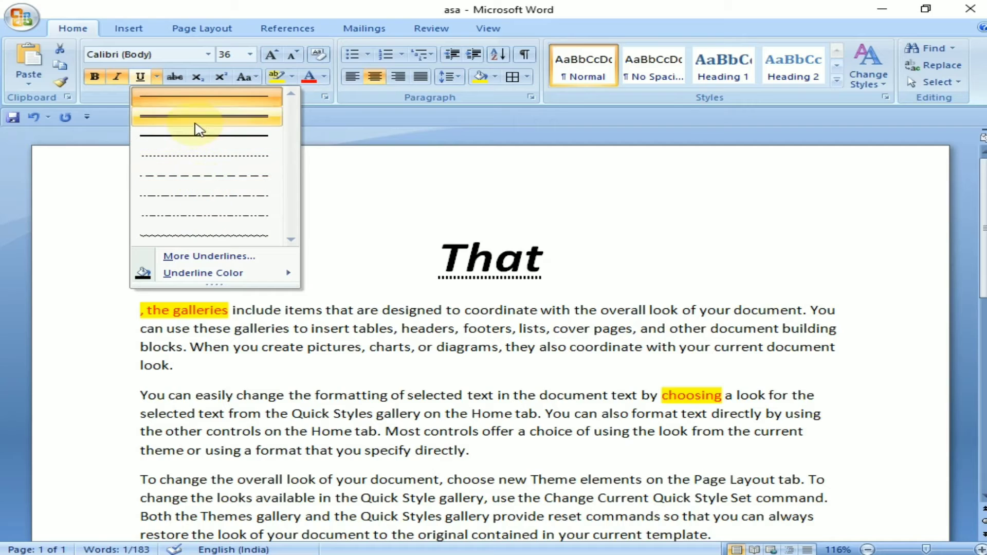
pyautogui.click(375, 161)
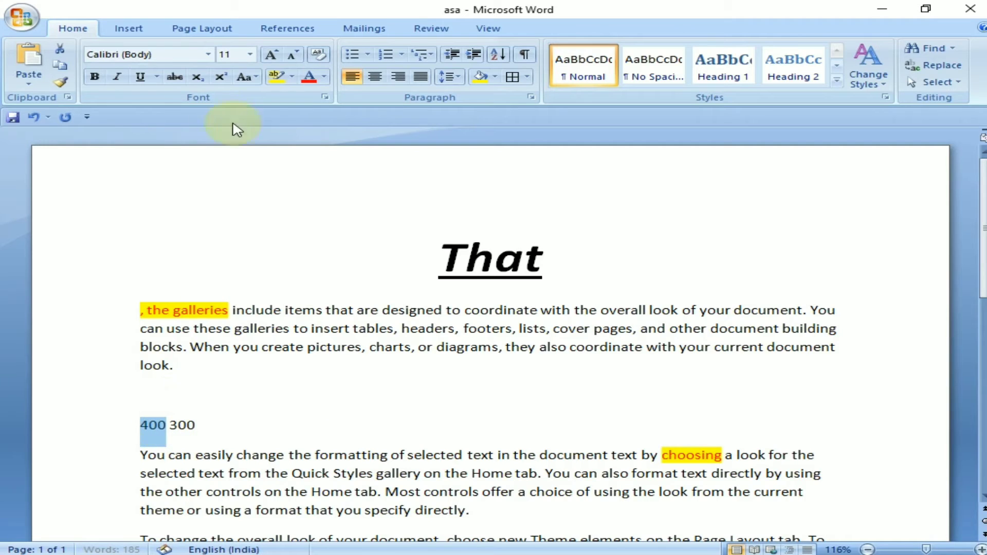
# - Strike through 400 in a new line "400 300" below the first paragraph and delete that line
pyautogui.click(190, 427)
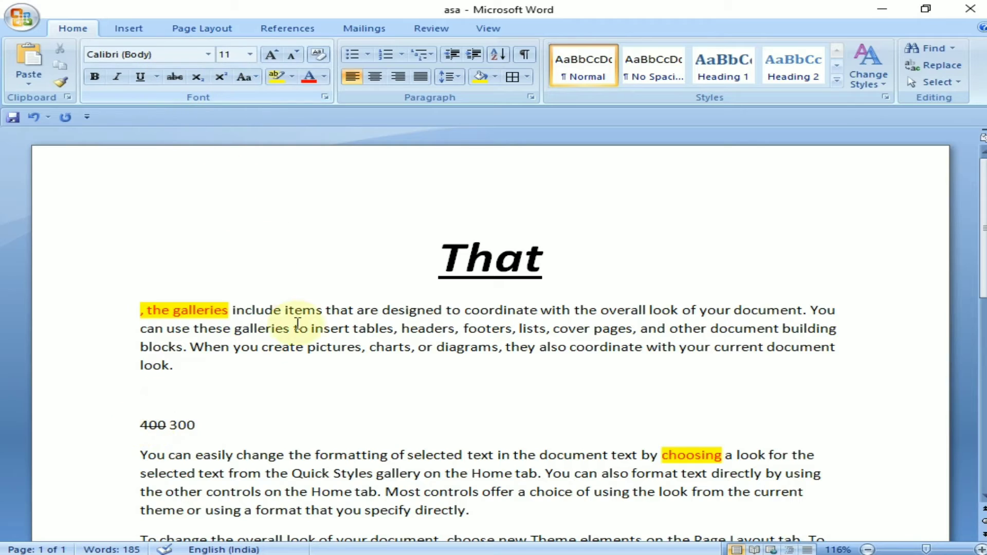
pyautogui.moveTo(219, 422); pyautogui.dragTo(150, 433)
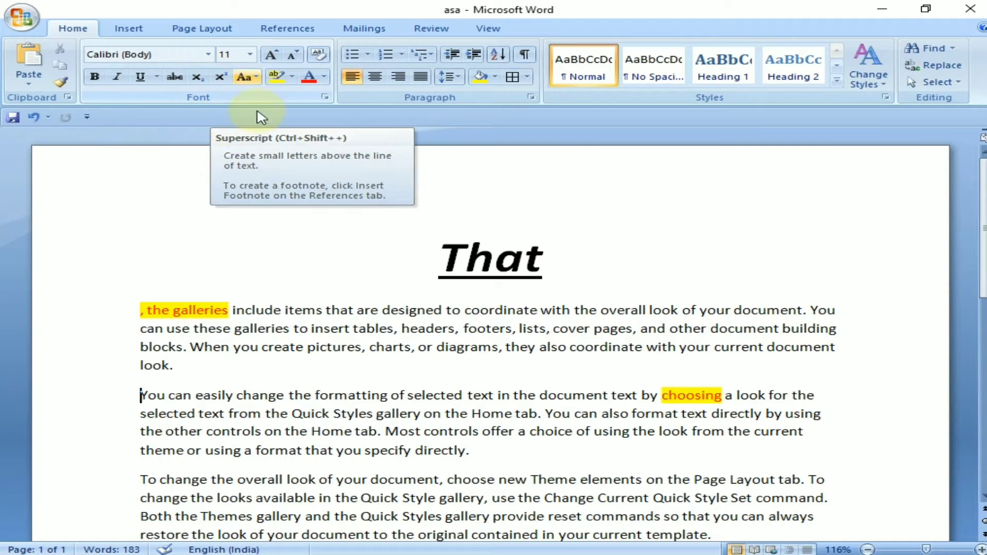
pyautogui.click(271, 237)
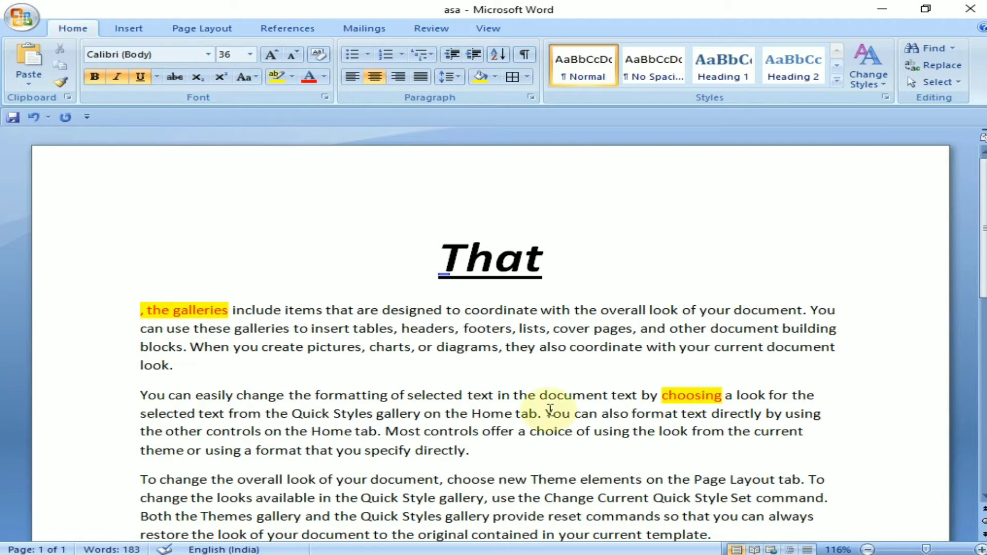
# - Add a new line reading "X2" below the first paragraph in font size 26
pyautogui.click(209, 369)
pyautogui.press('Return')
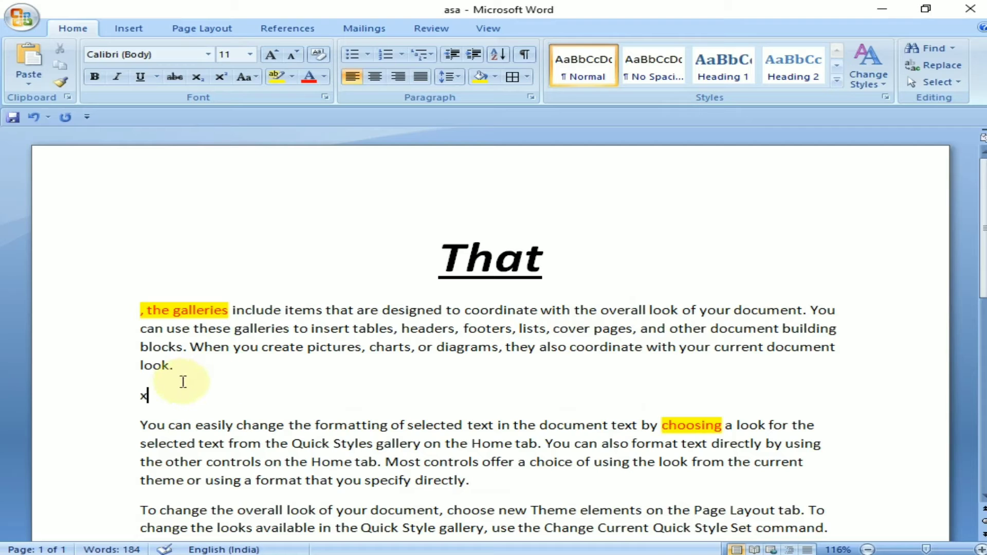
pyautogui.click(86, 396)
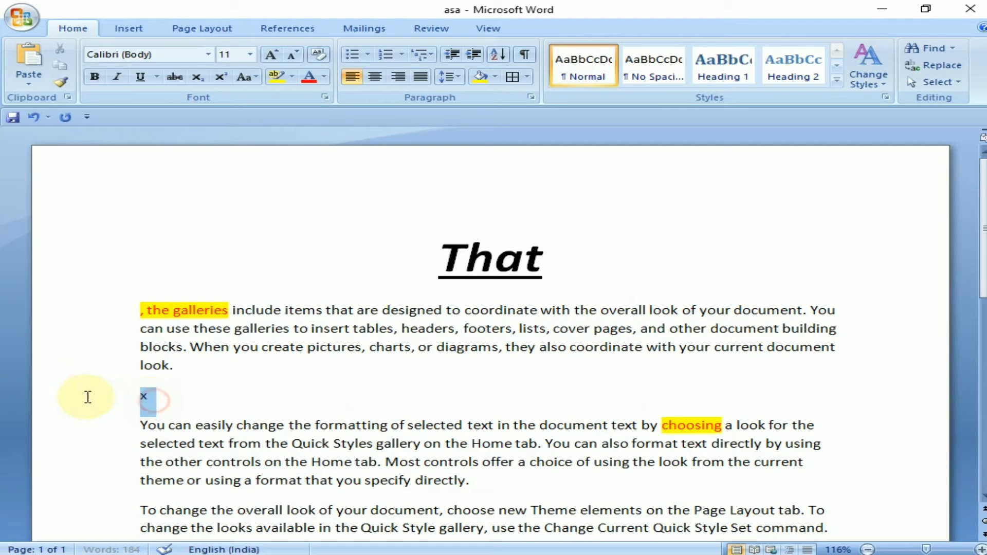
pyautogui.click(250, 54)
pyautogui.click(229, 212)
pyautogui.click(174, 408)
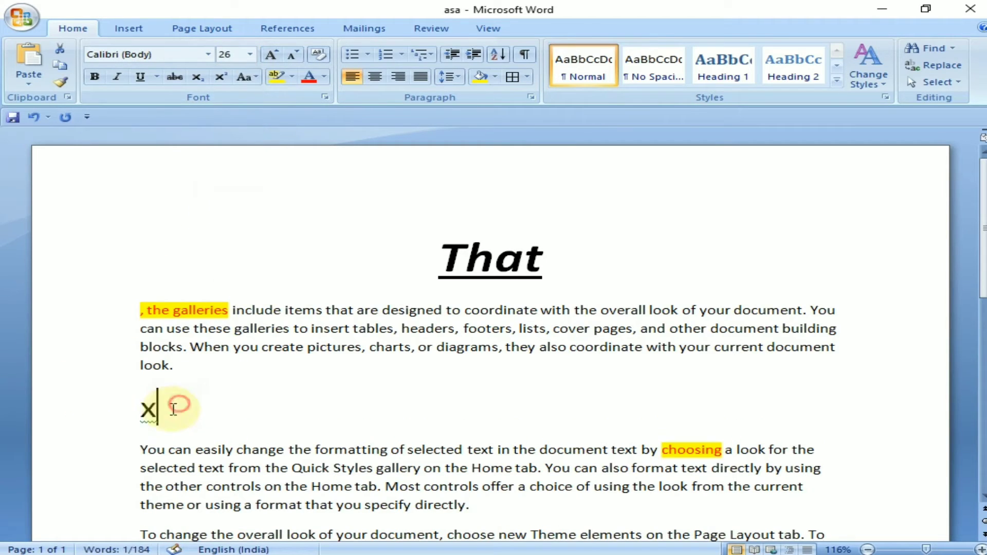
pyautogui.write('2')
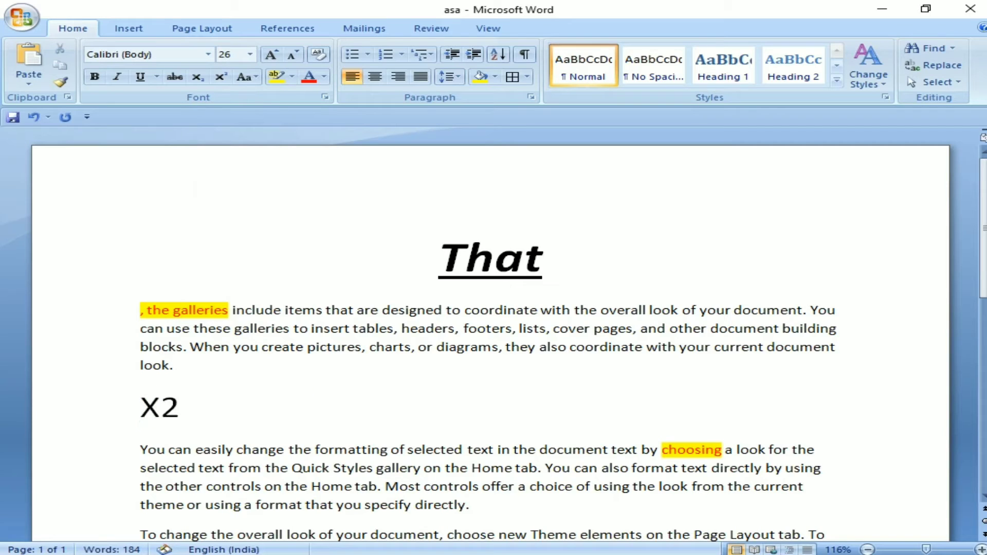
# - Format the 2 in the "X2" line as subscript
pyautogui.doubleClick(168, 409)
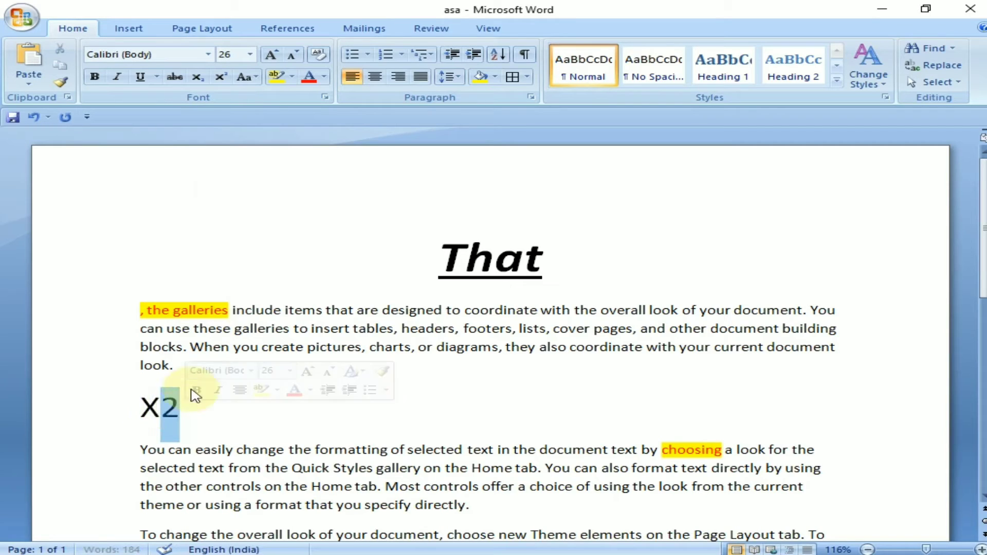
pyautogui.click(197, 77)
pyautogui.click(175, 414)
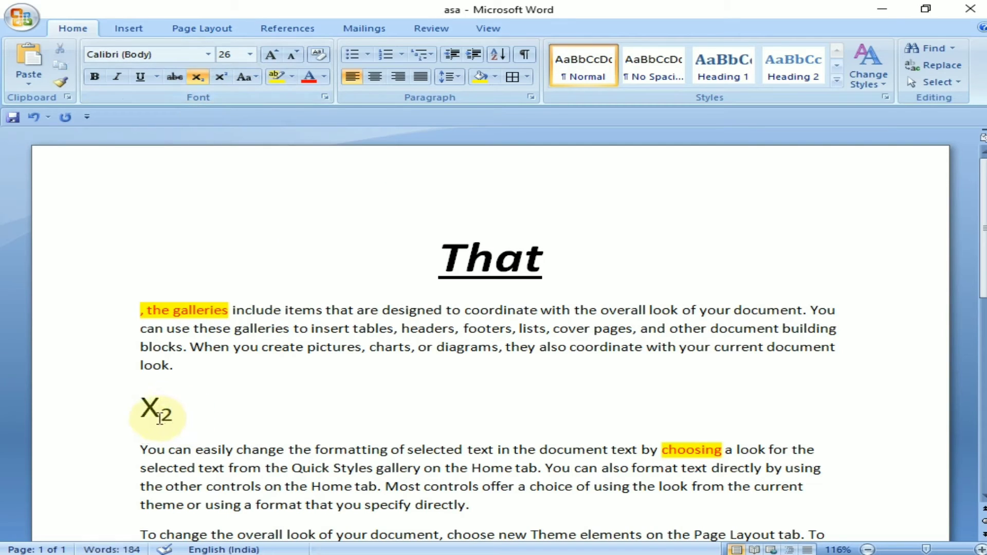
pyautogui.click(198, 77)
pyautogui.click(166, 419)
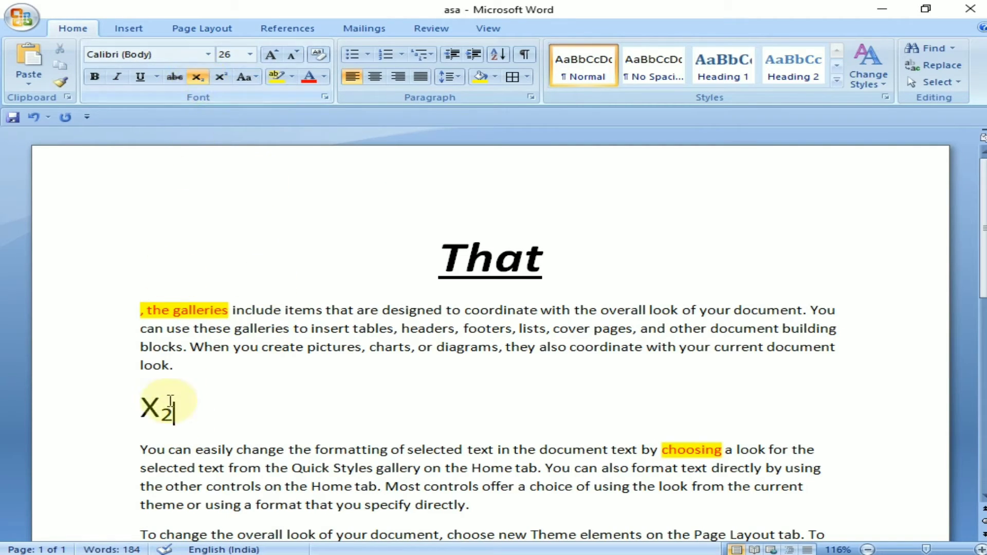
# - Change the 2 after the X from subscript to superscript
pyautogui.moveTo(166, 422); pyautogui.dragTo(194, 414)
pyautogui.click(187, 409)
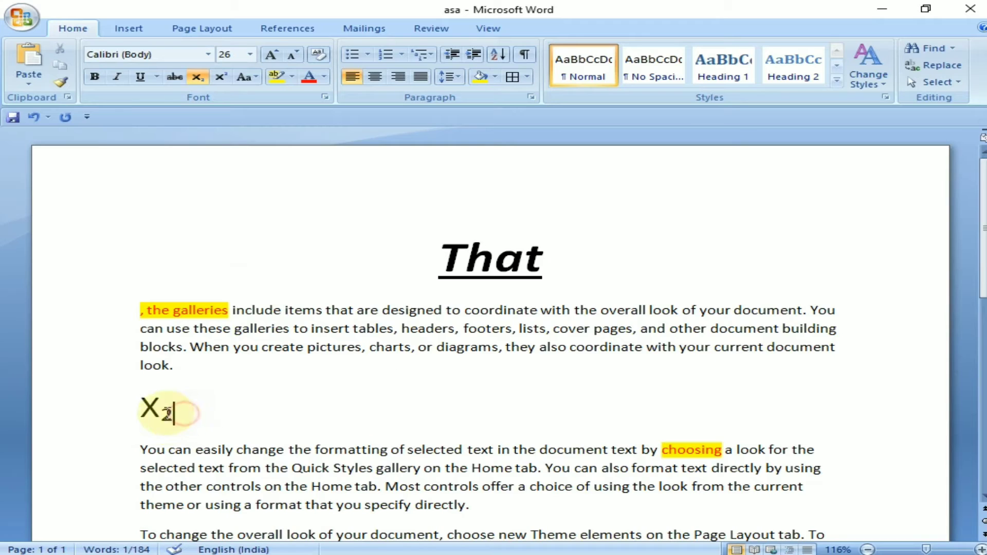
pyautogui.hotkey('shift', 'Left')
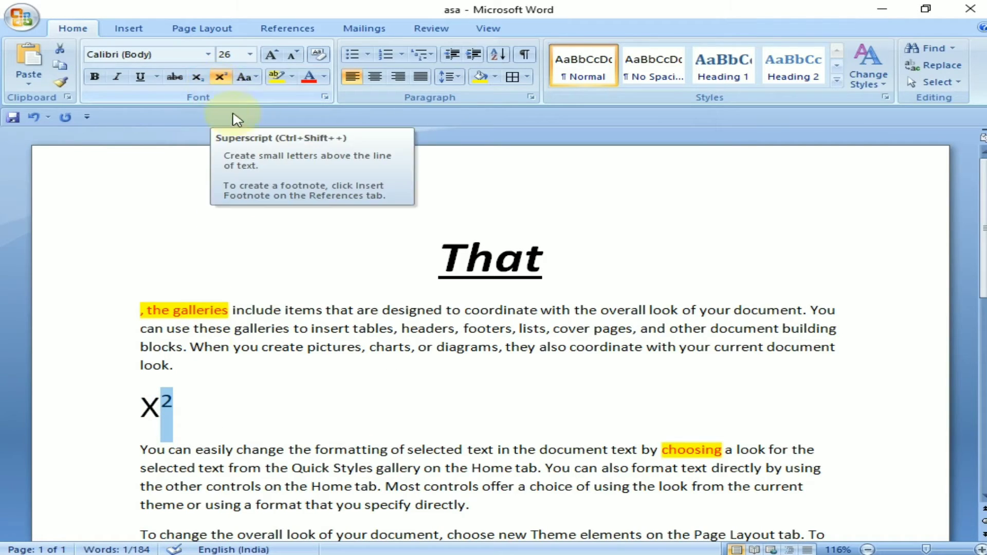
pyautogui.click(214, 426)
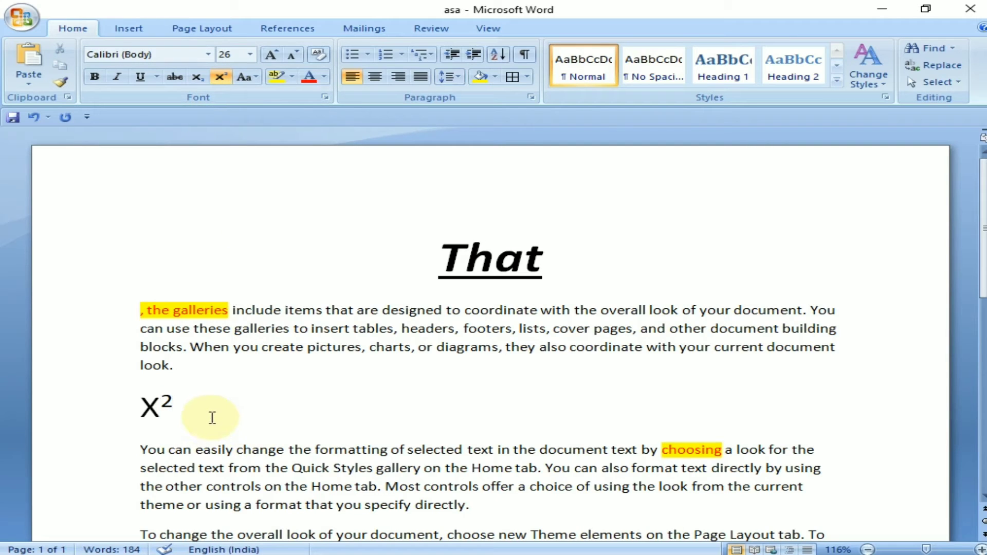
# - Append "asdggad" after the superscript 2 and remove the superscript formatting from the added letters
pyautogui.write('asdg')
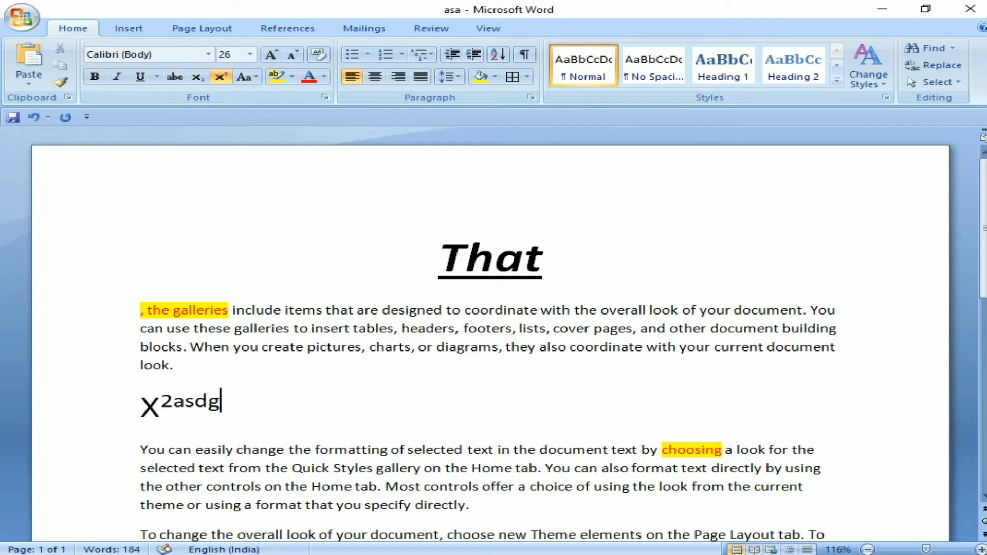
pyautogui.write('gad')
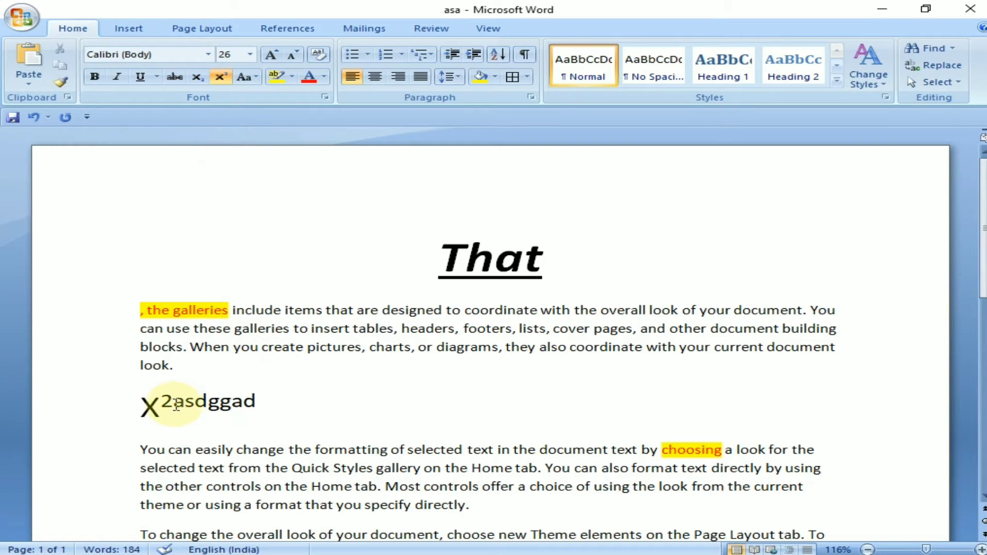
pyautogui.moveTo(176, 406); pyautogui.dragTo(296, 417)
pyautogui.click(209, 406)
pyautogui.moveTo(177, 407); pyautogui.dragTo(254, 408)
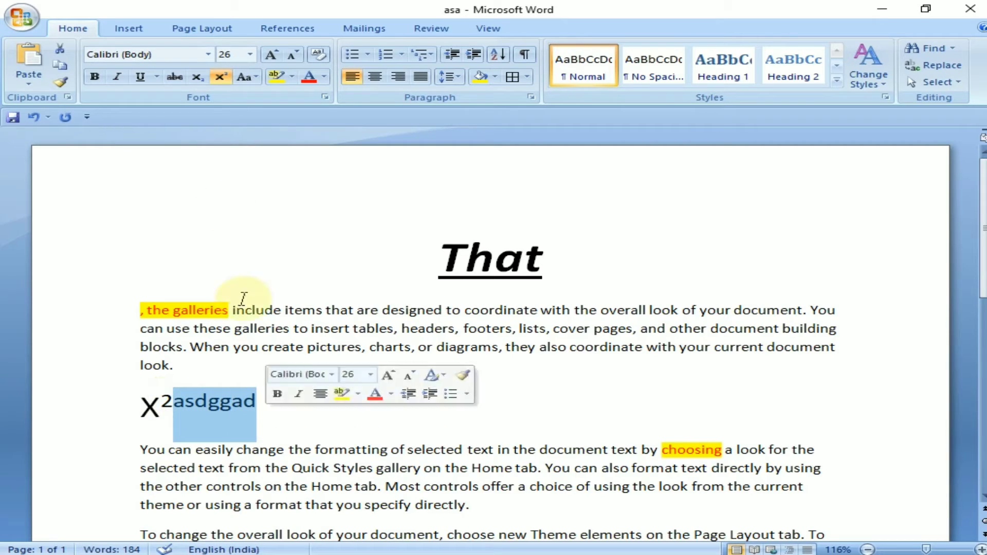
pyautogui.click(220, 77)
pyautogui.click(284, 408)
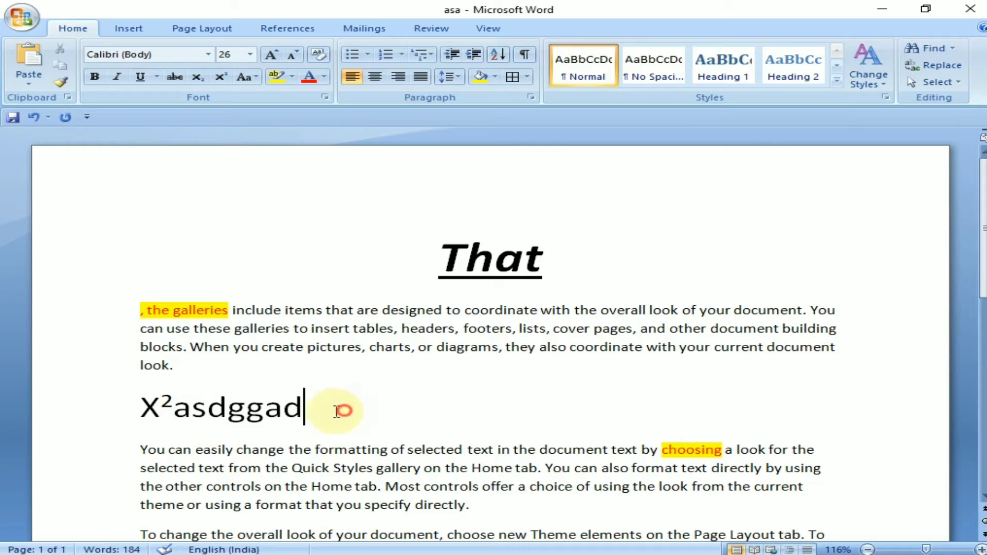
# - Delete the whole line beginning with X below the first paragraph
pyautogui.moveTo(337, 411); pyautogui.dragTo(132, 408)
pyautogui.press('Delete')
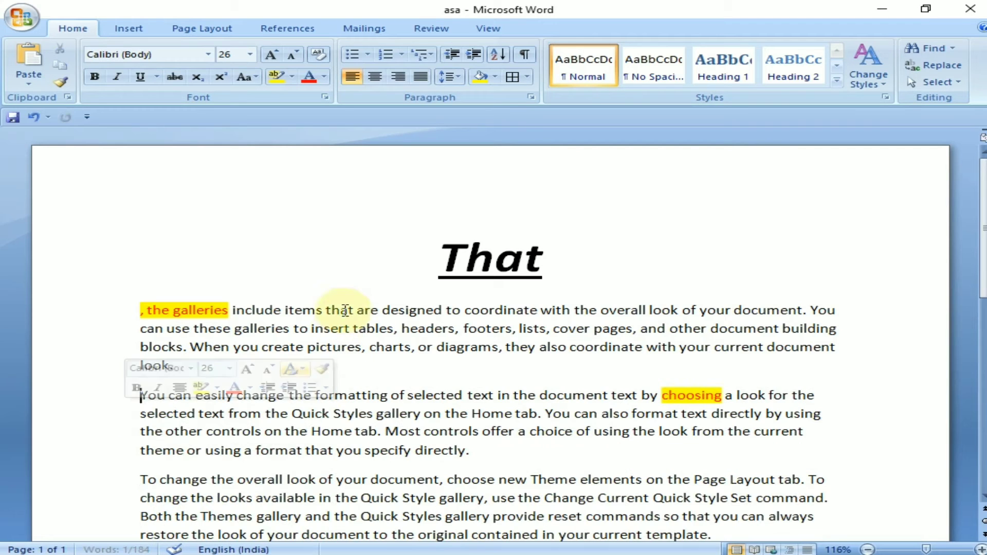
# - Try uppercase and initial-capital case on the word "include" in the first paragraph, and return it to lowercase
pyautogui.click(257, 78)
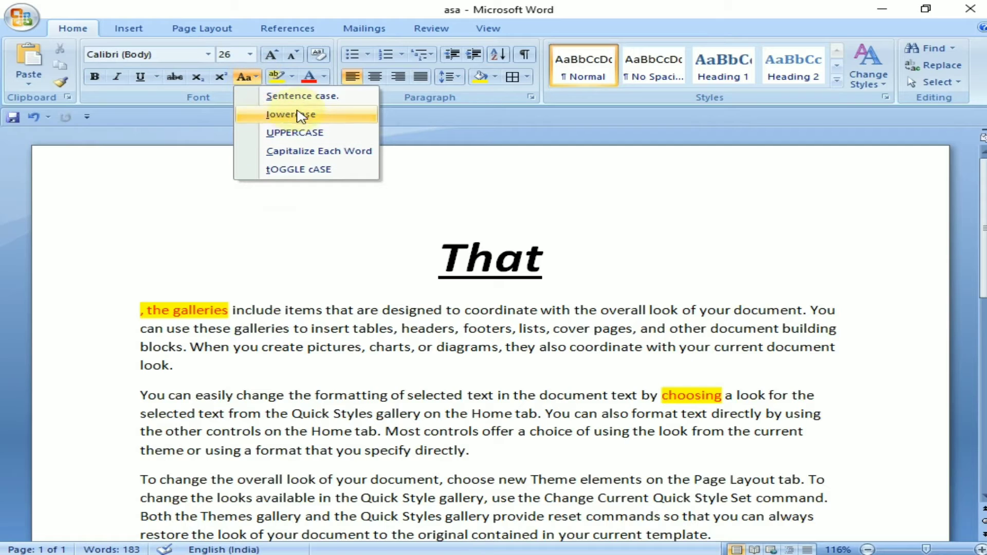
pyautogui.click(288, 277)
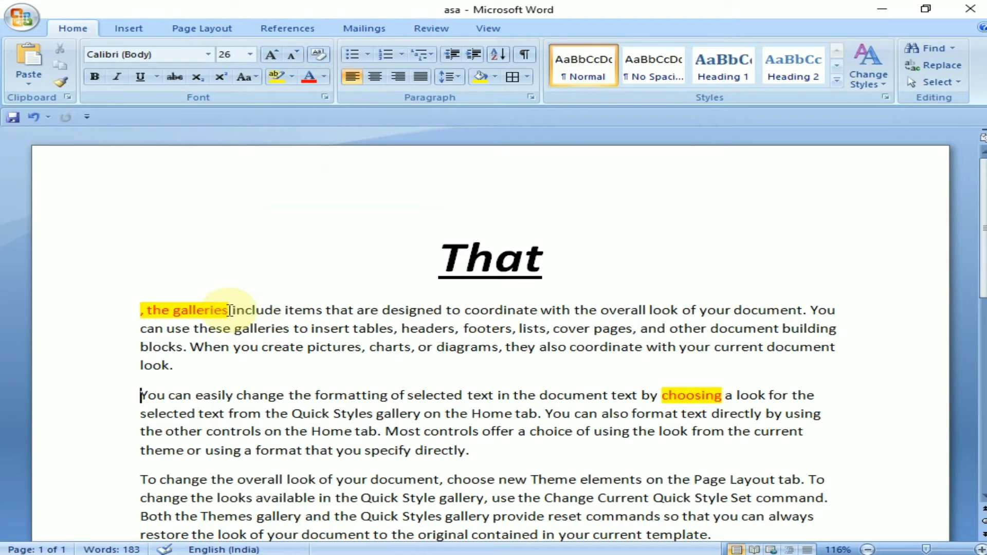
pyautogui.doubleClick(249, 312)
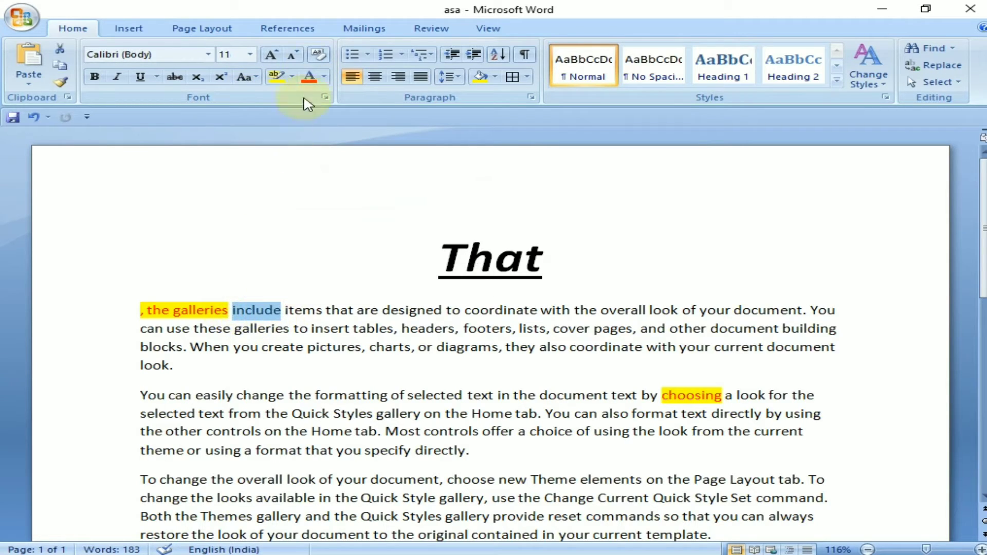
pyautogui.click(255, 78)
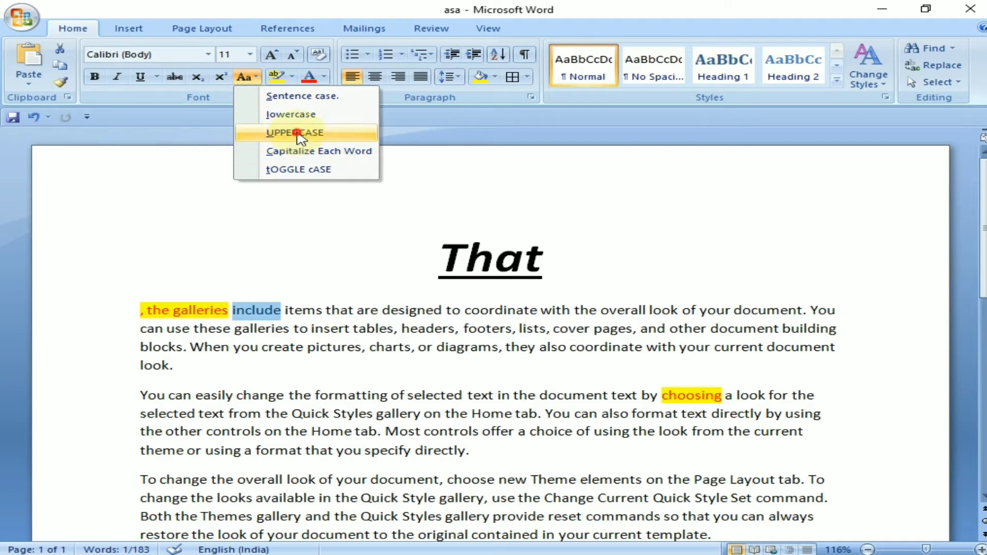
pyautogui.click(280, 133)
pyautogui.click(256, 78)
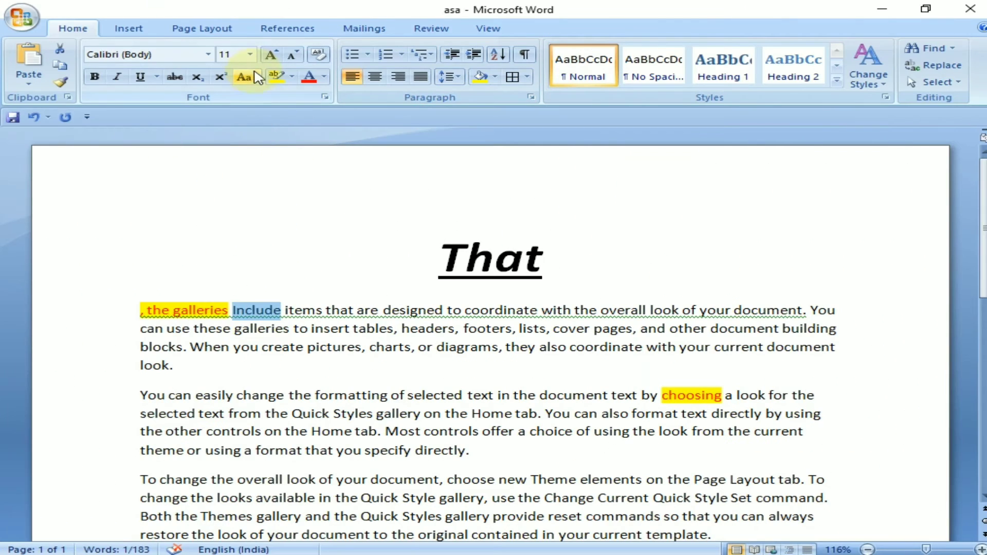
pyautogui.click(256, 78)
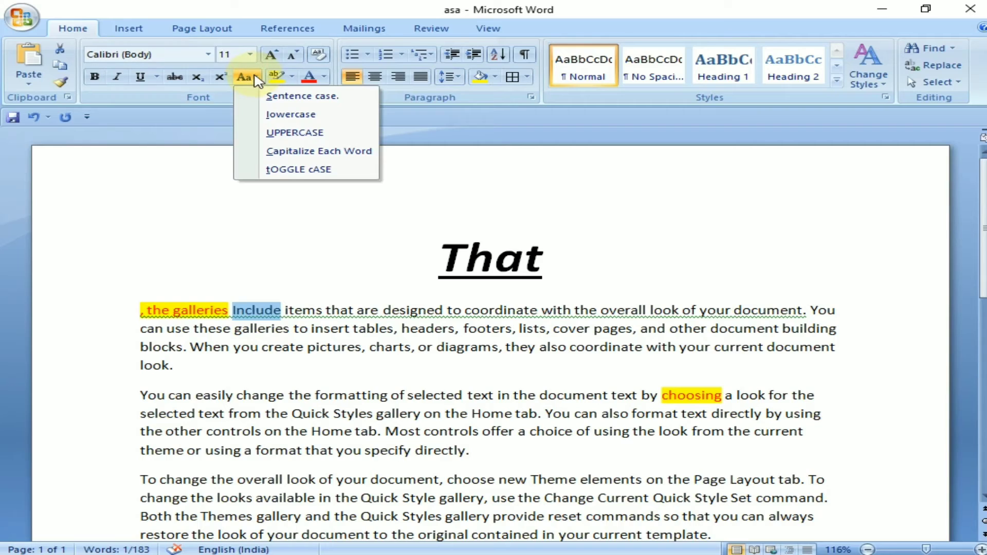
pyautogui.click(303, 119)
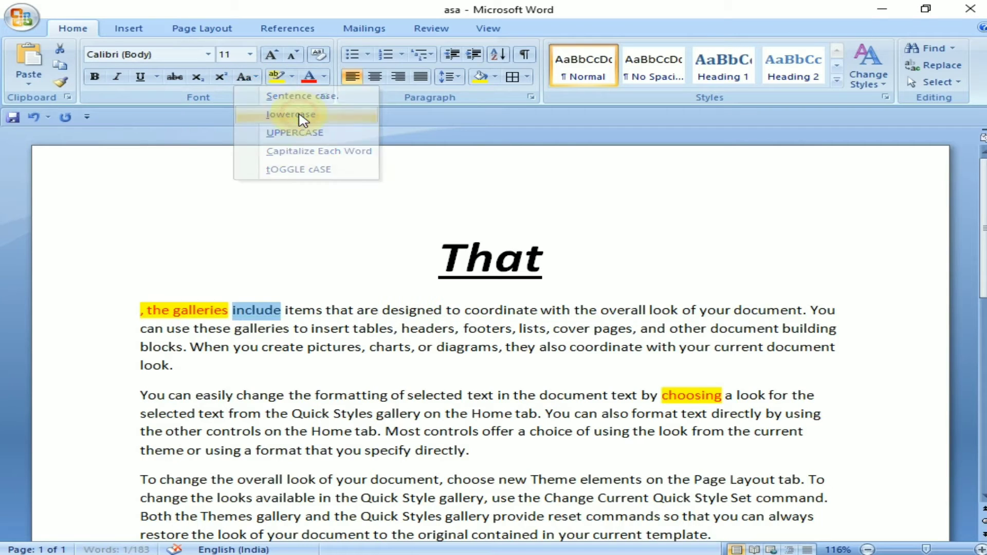
pyautogui.click(255, 79)
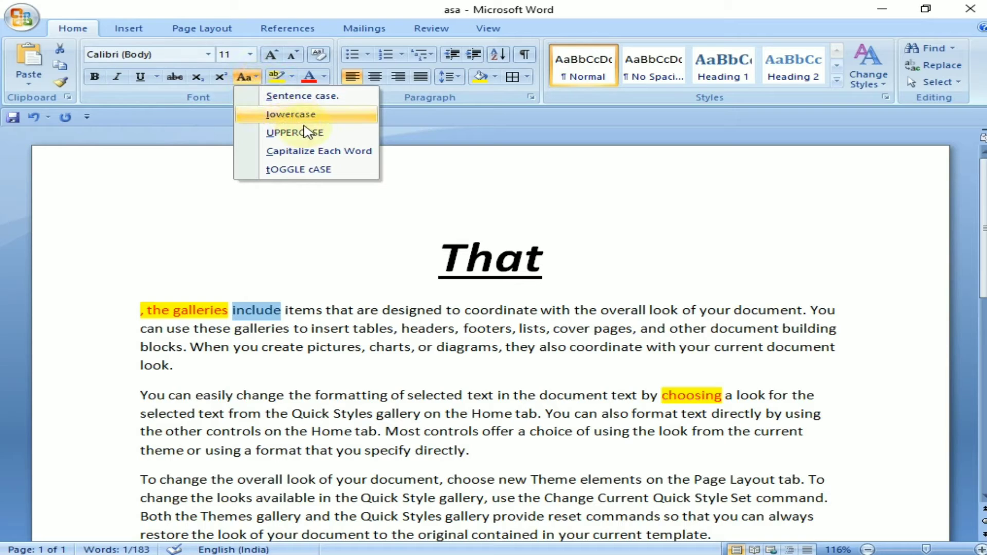
pyautogui.click(446, 164)
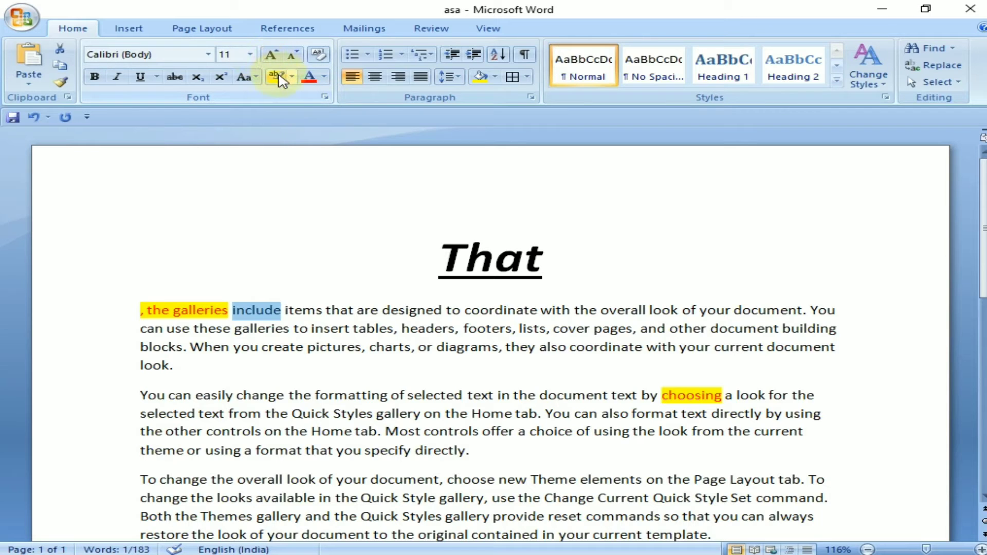
# - Highlight the heading "That" in yellow
pyautogui.scroll(-1, 442, 255)
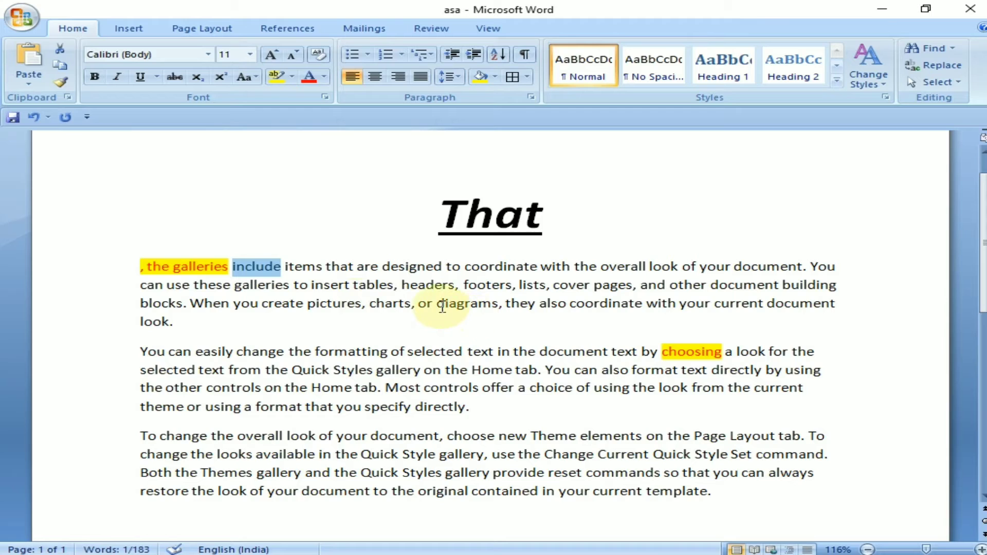
pyautogui.click(446, 210)
pyautogui.moveTo(445, 210); pyautogui.dragTo(581, 210)
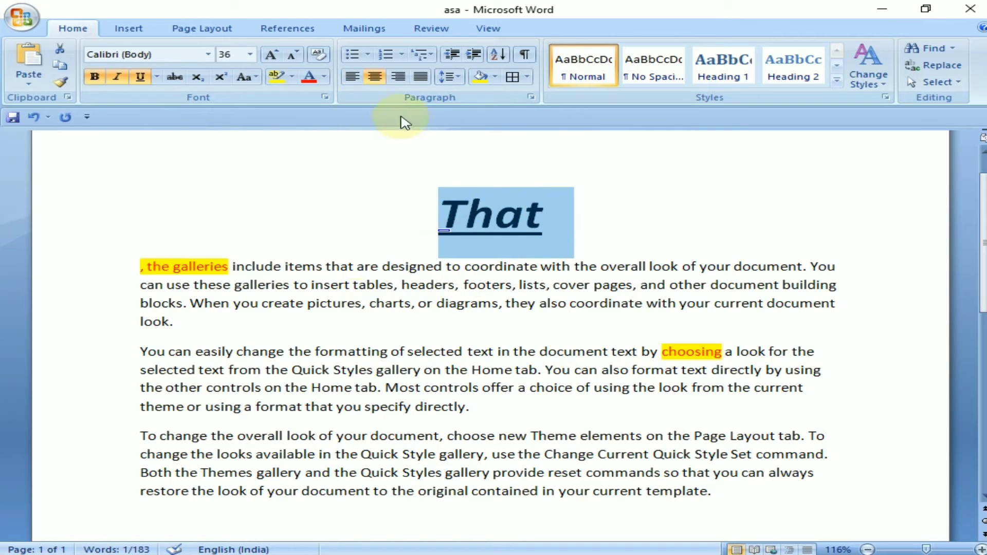
pyautogui.click(283, 78)
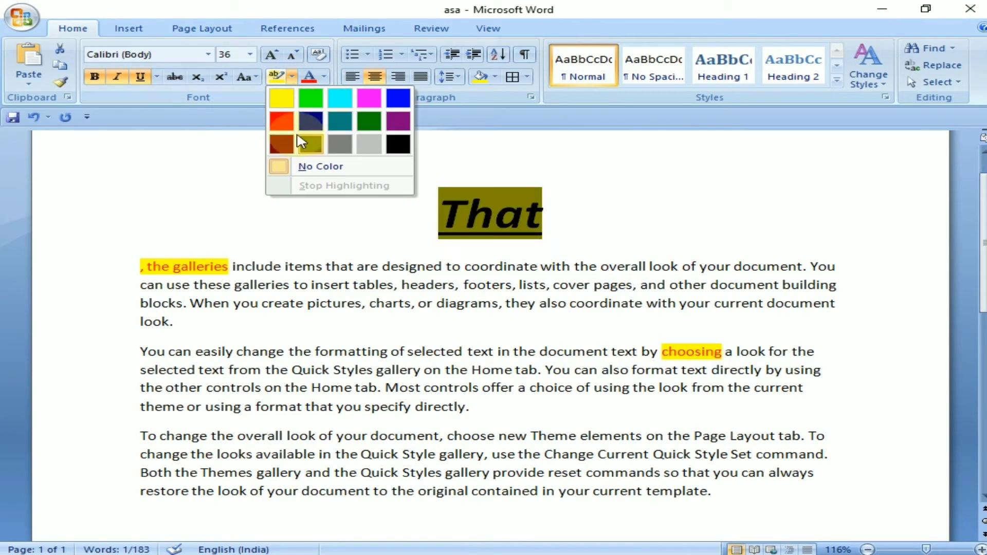
pyautogui.click(288, 99)
pyautogui.click(553, 211)
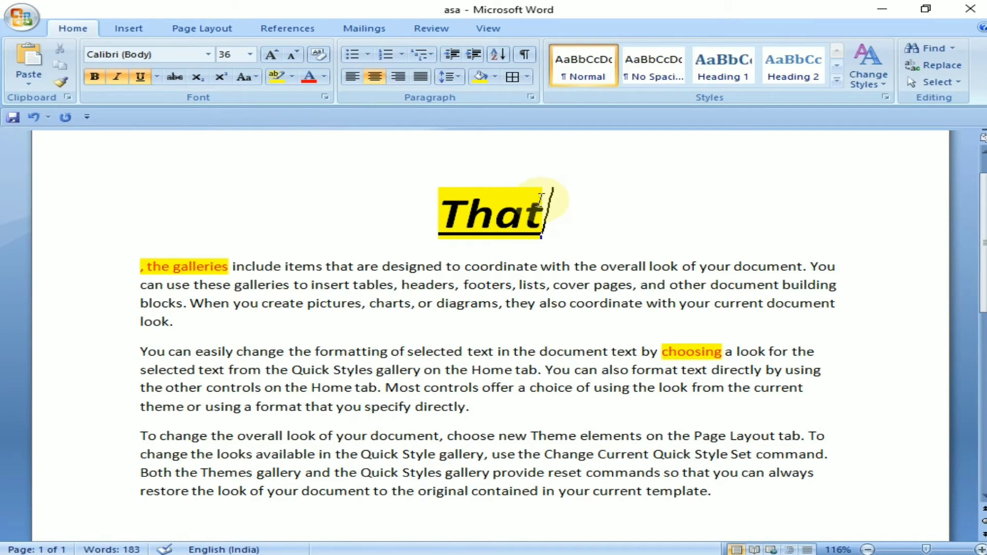
# - Set the heading "That" to a light blue font colour chosen from the standard palette of additional colours
pyautogui.click(324, 77)
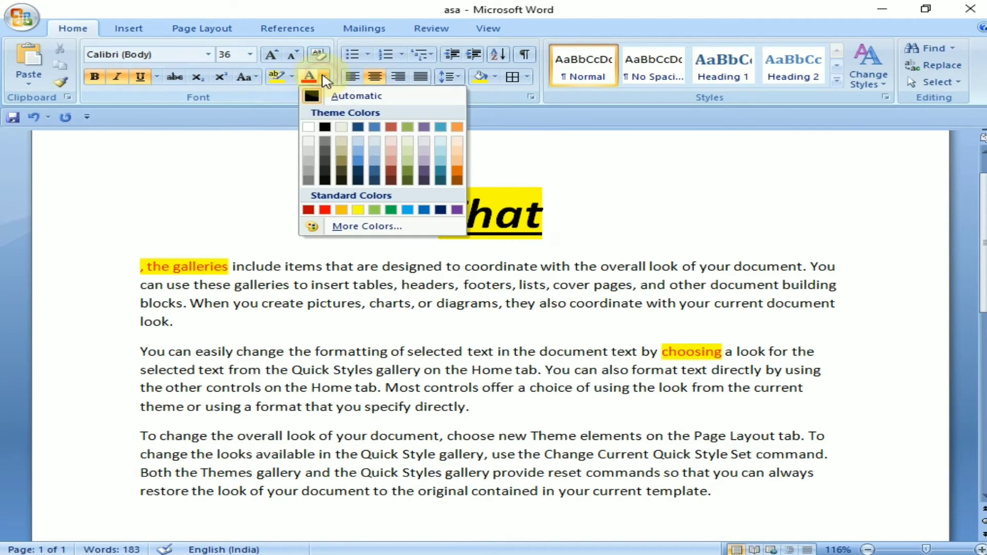
pyautogui.click(519, 213)
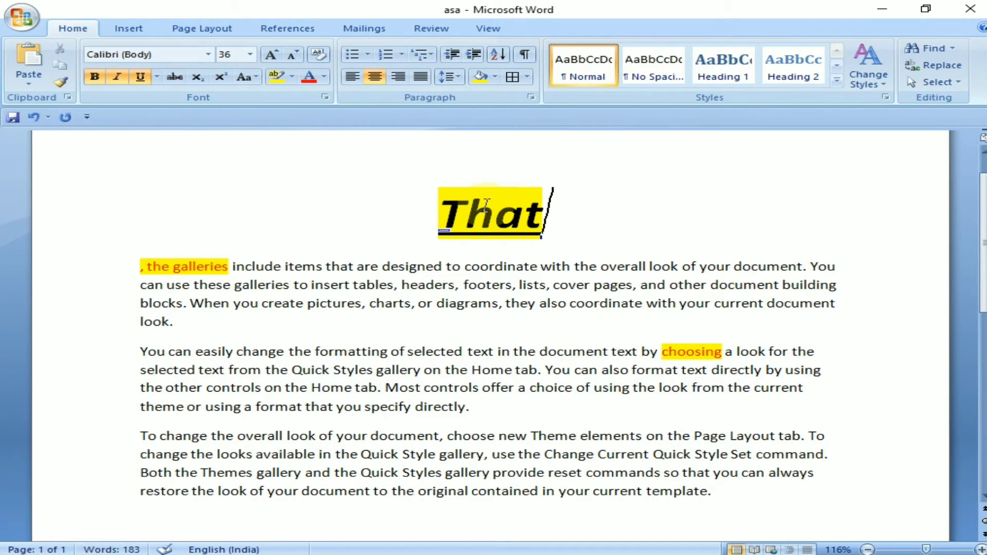
pyautogui.click(440, 197)
pyautogui.moveTo(440, 197); pyautogui.dragTo(568, 216)
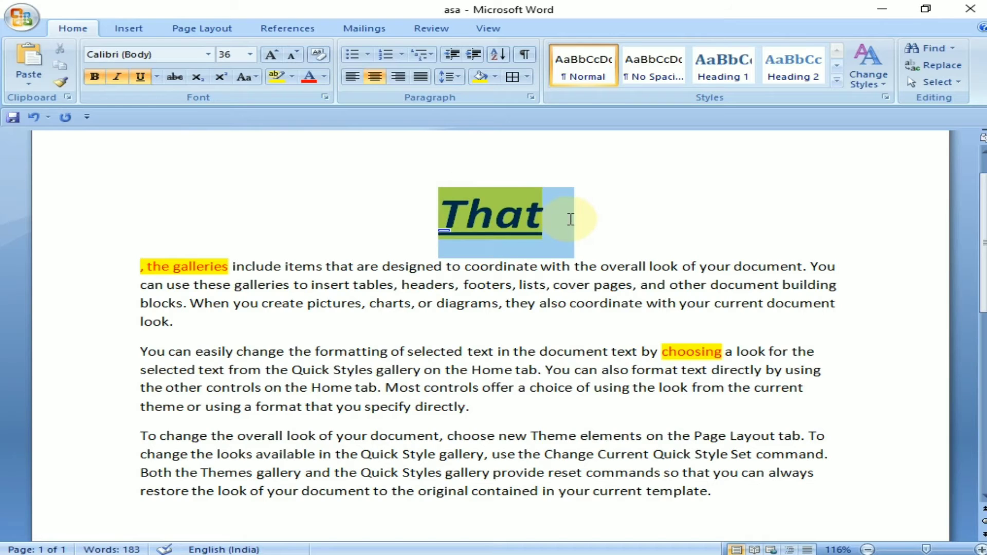
pyautogui.click(325, 77)
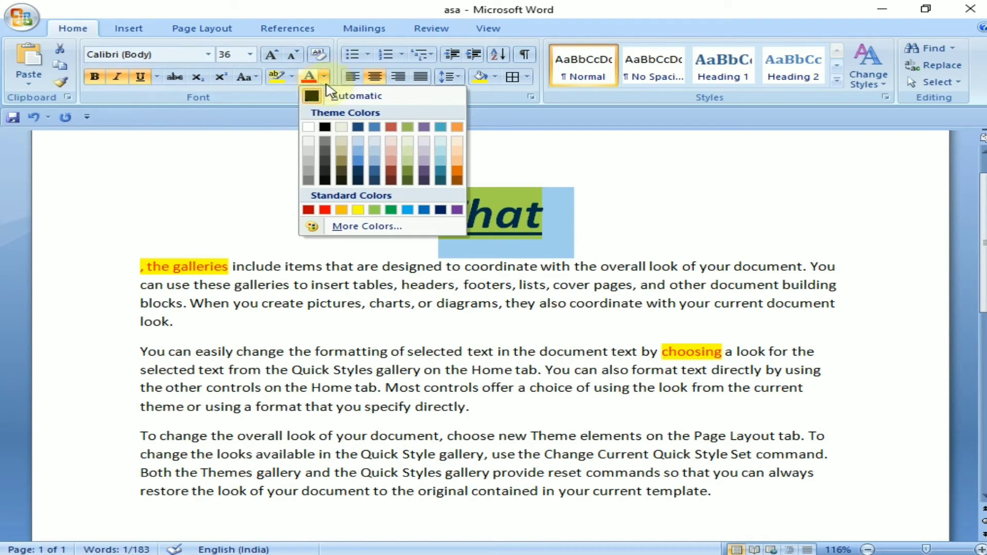
pyautogui.click(325, 77)
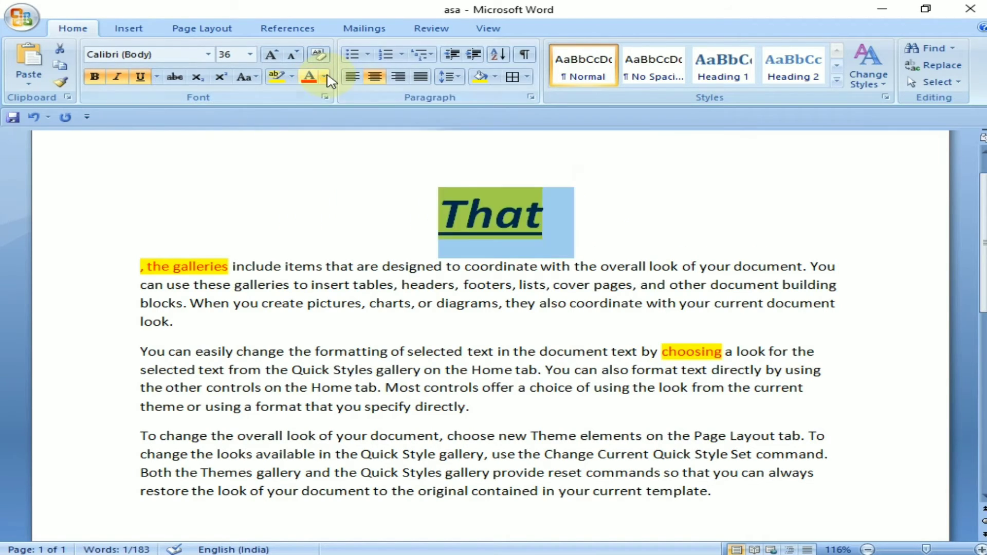
pyautogui.click(325, 77)
pyautogui.click(380, 226)
pyautogui.click(451, 228)
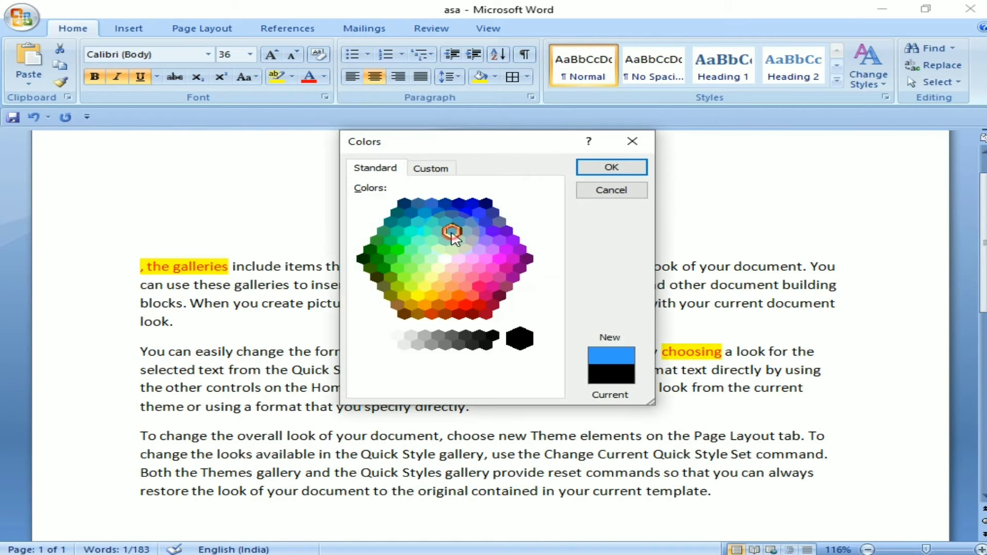
pyautogui.click(608, 166)
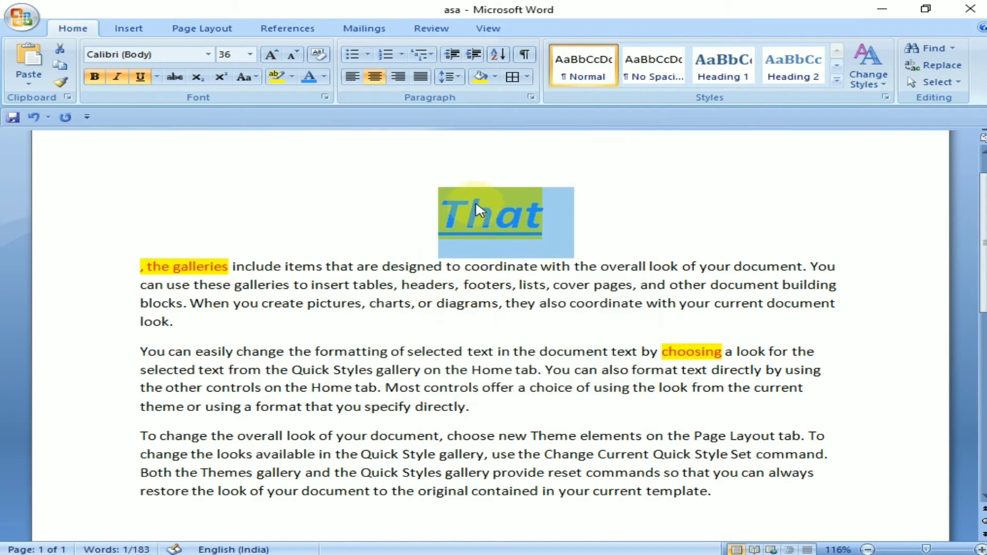
pyautogui.click(549, 216)
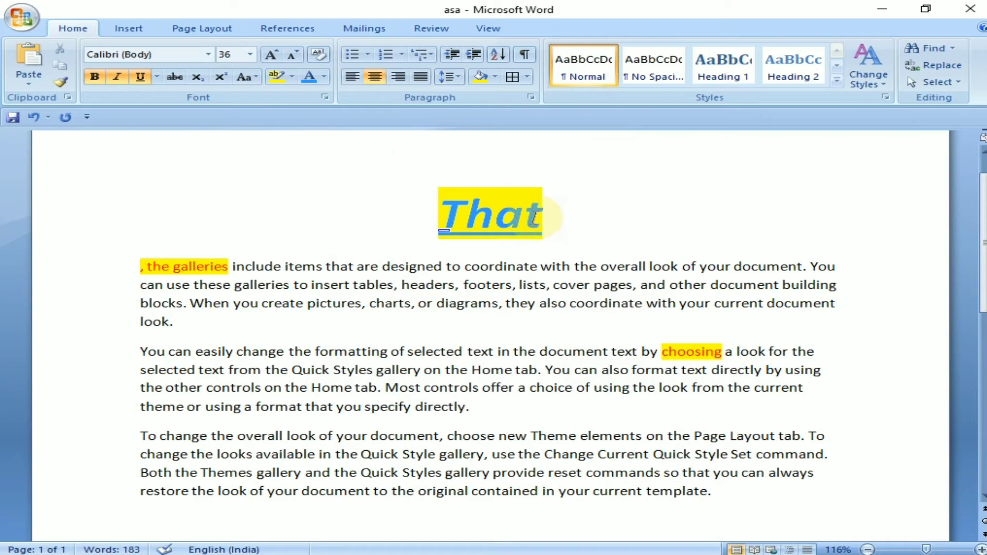
# - Left-align the heading "That" together with the three paragraphs below it
pyautogui.click(365, 95)
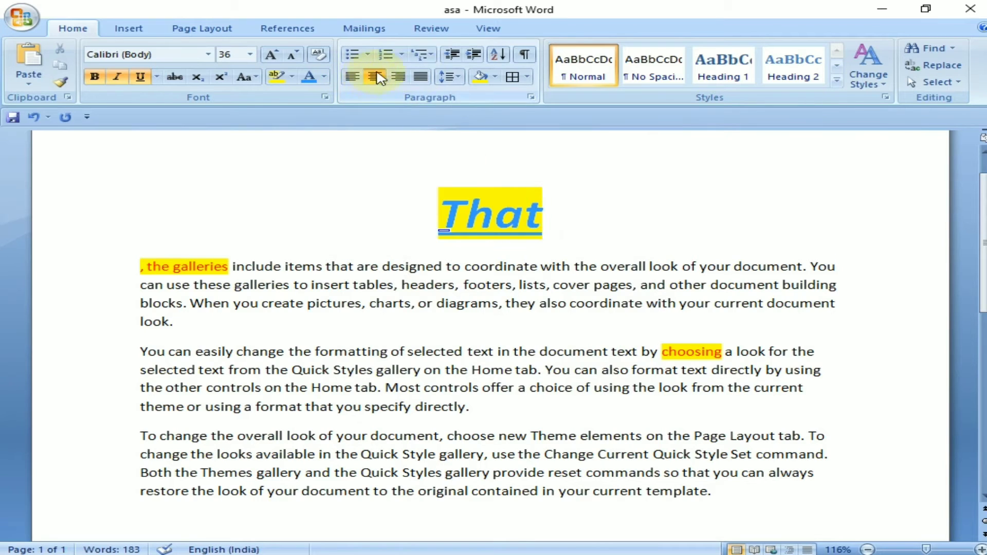
pyautogui.moveTo(144, 257); pyautogui.dragTo(706, 492)
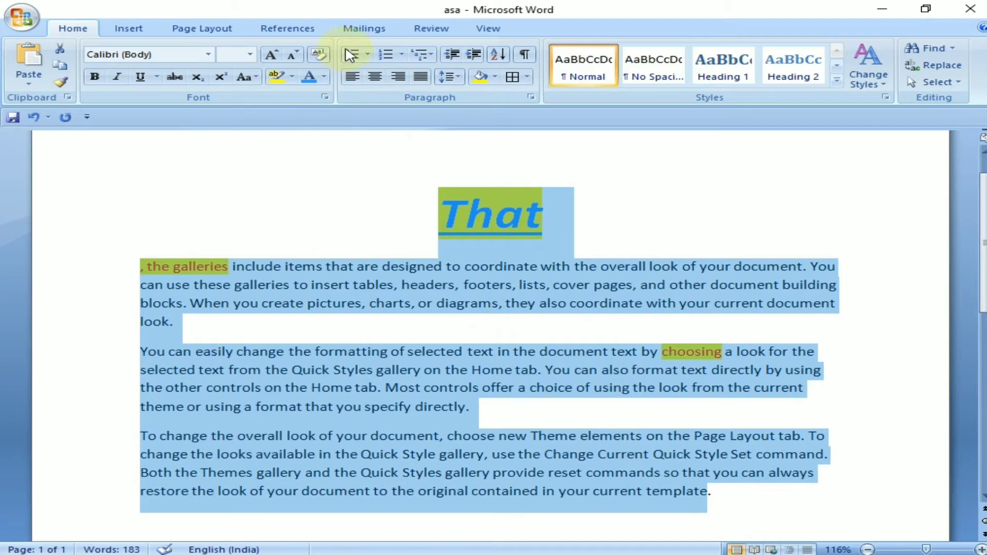
pyautogui.click(353, 77)
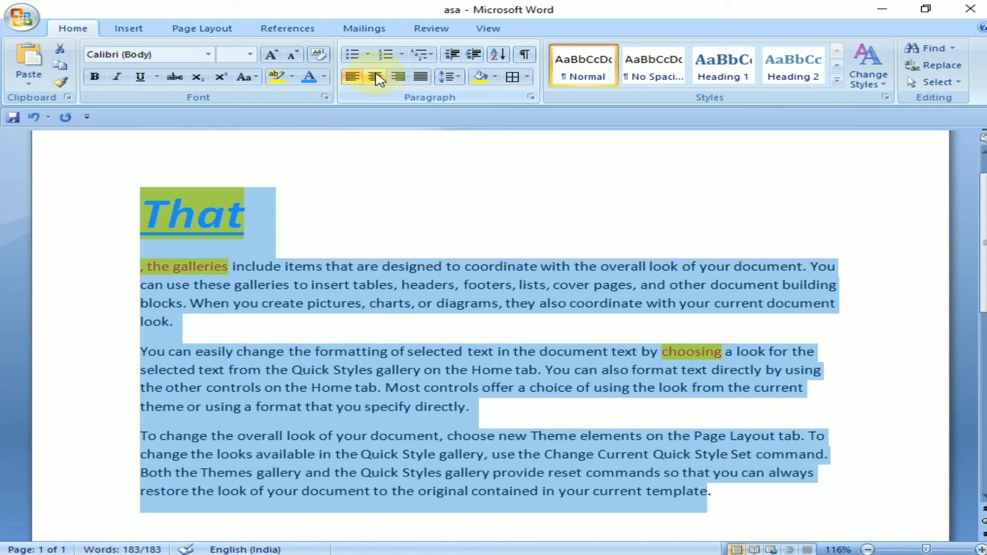
# - Try centred, justified and right alignment on the heading and the three paragraphs, and return them all to left alignment
pyautogui.click(376, 77)
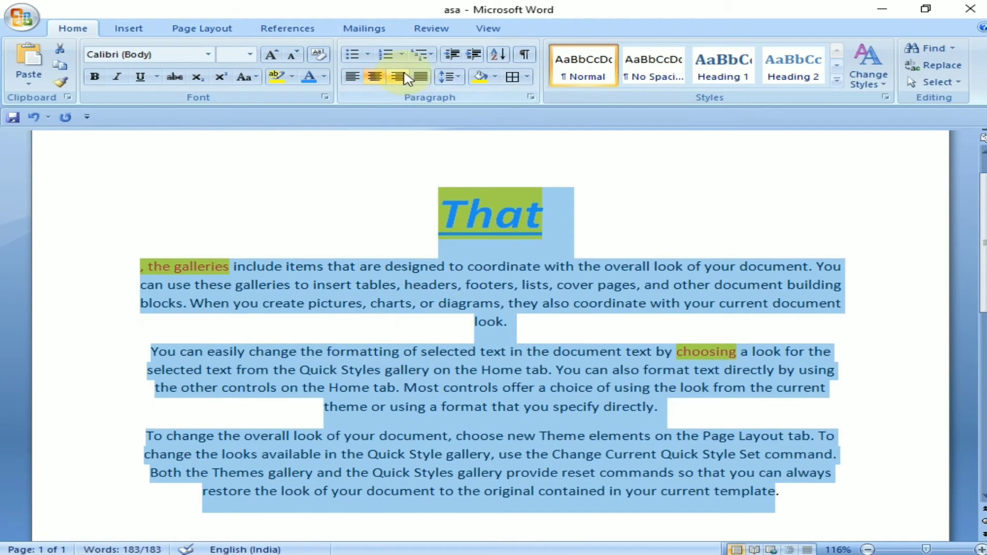
pyautogui.click(425, 80)
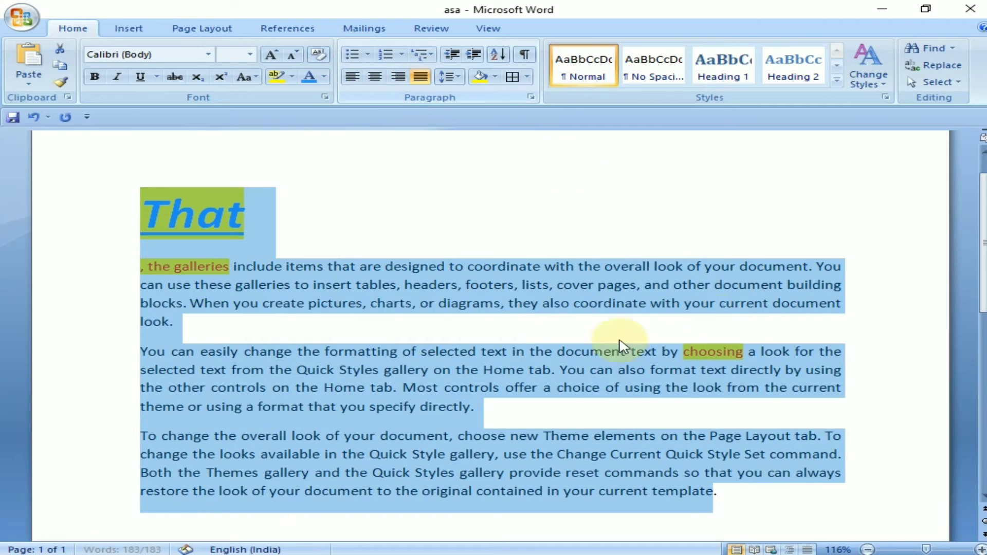
pyautogui.click(399, 77)
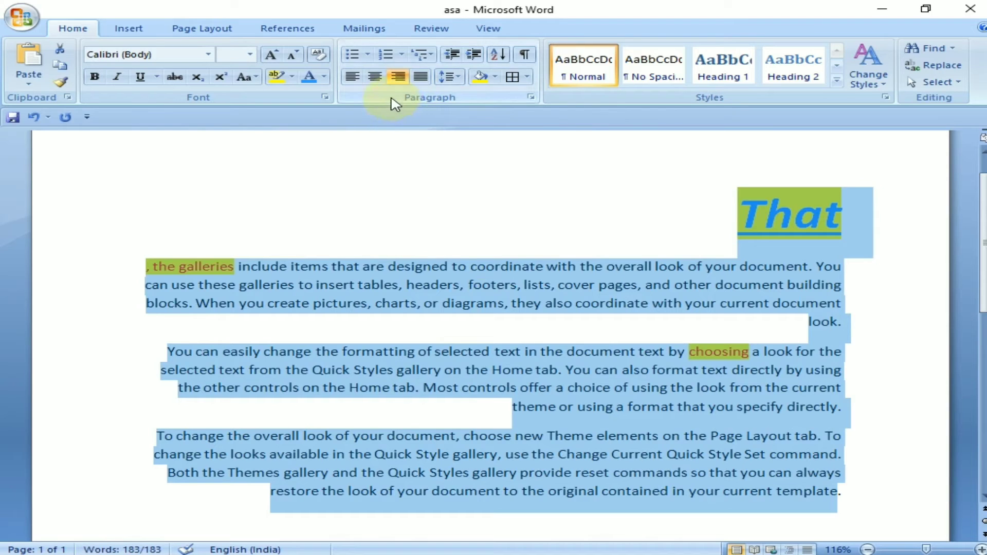
pyautogui.click(376, 78)
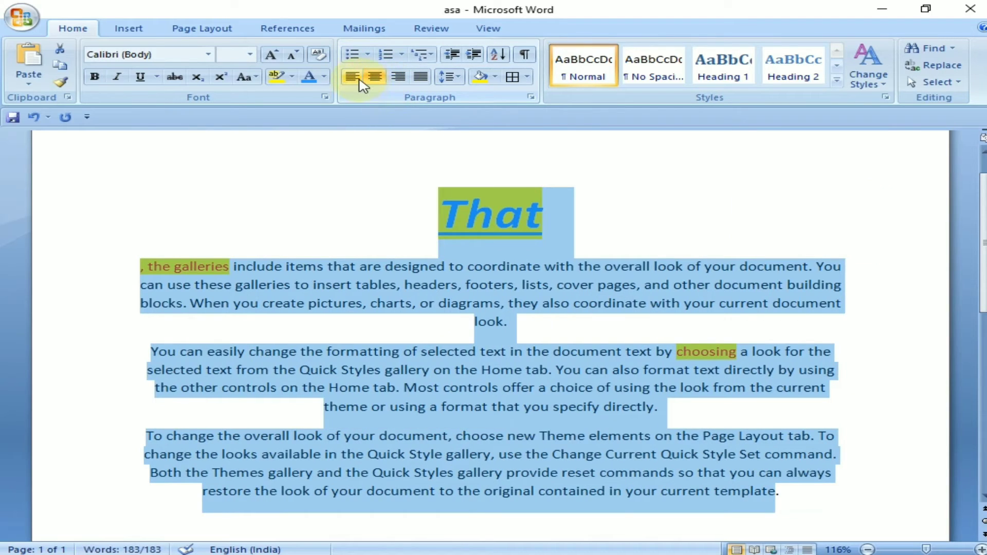
pyautogui.click(355, 79)
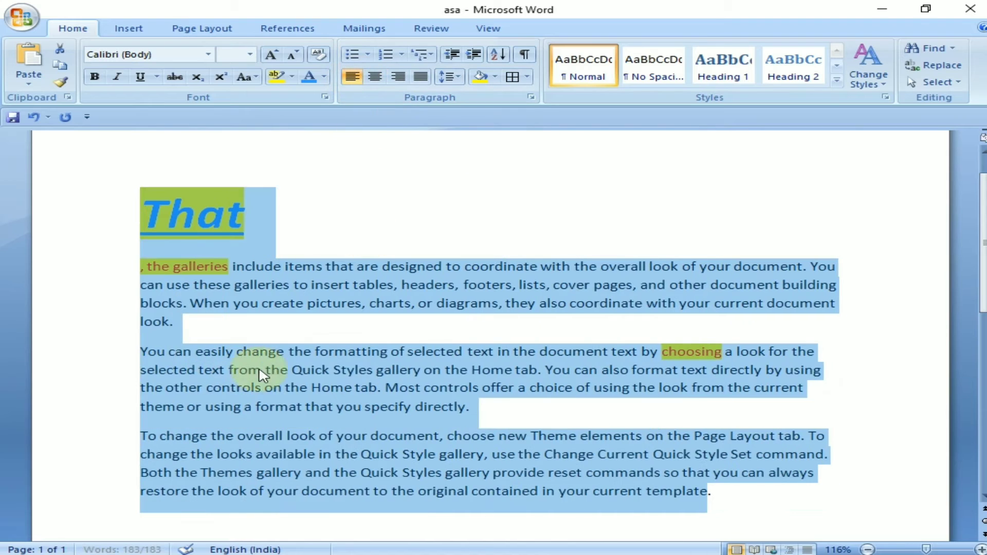
pyautogui.click(281, 370)
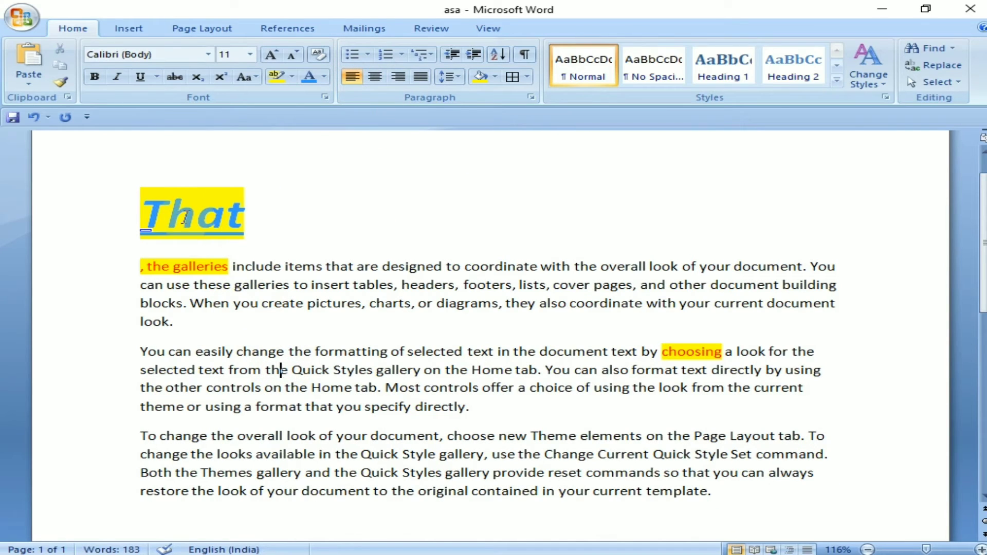
# - Centre only the heading "That" on the page
pyautogui.moveTo(140, 199); pyautogui.dragTo(271, 231)
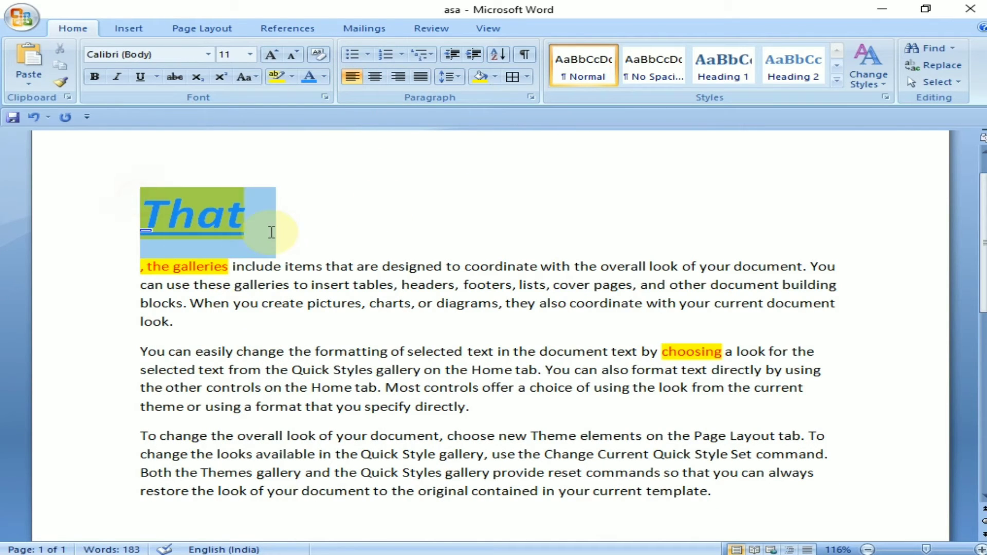
pyautogui.click(375, 77)
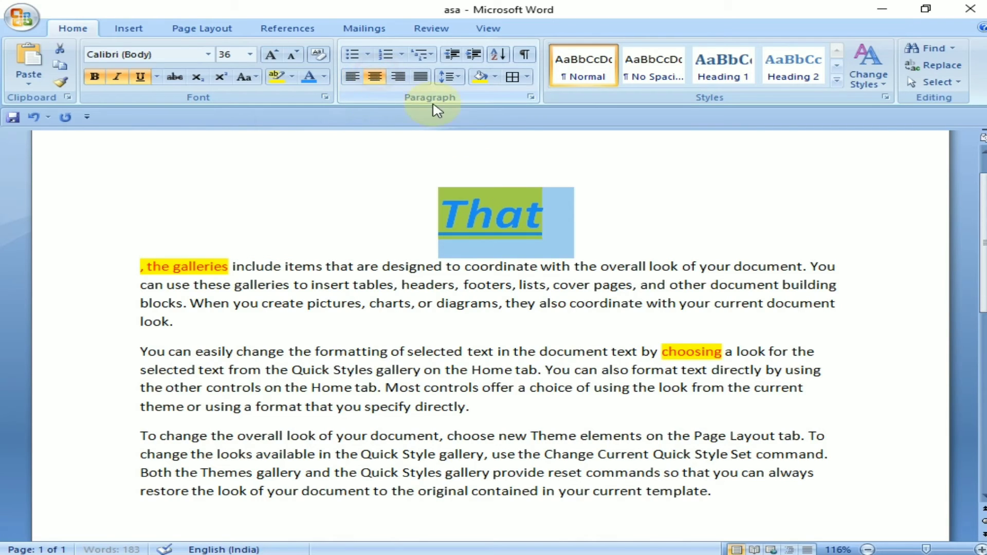
pyautogui.click(502, 251)
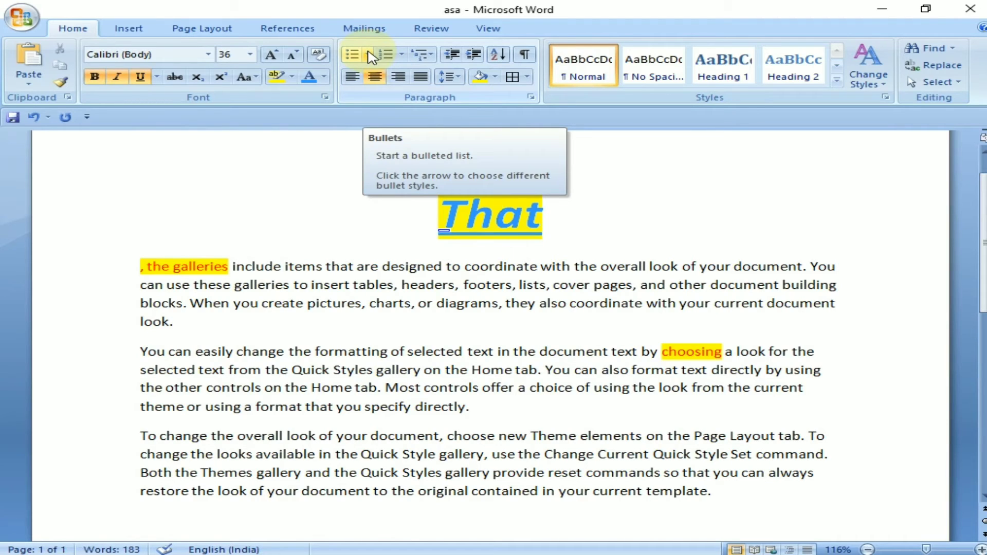
# - Insert an arrow-bulleted list after the first paragraph with the items Asdff, Asfdafg and adfah
pyautogui.click(184, 337)
pyautogui.press('Return')
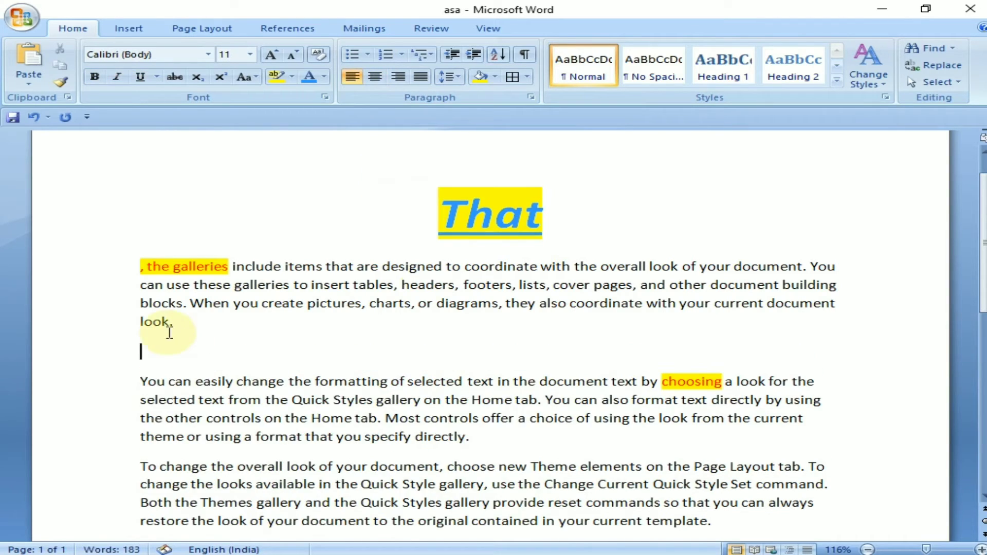
pyautogui.click(368, 56)
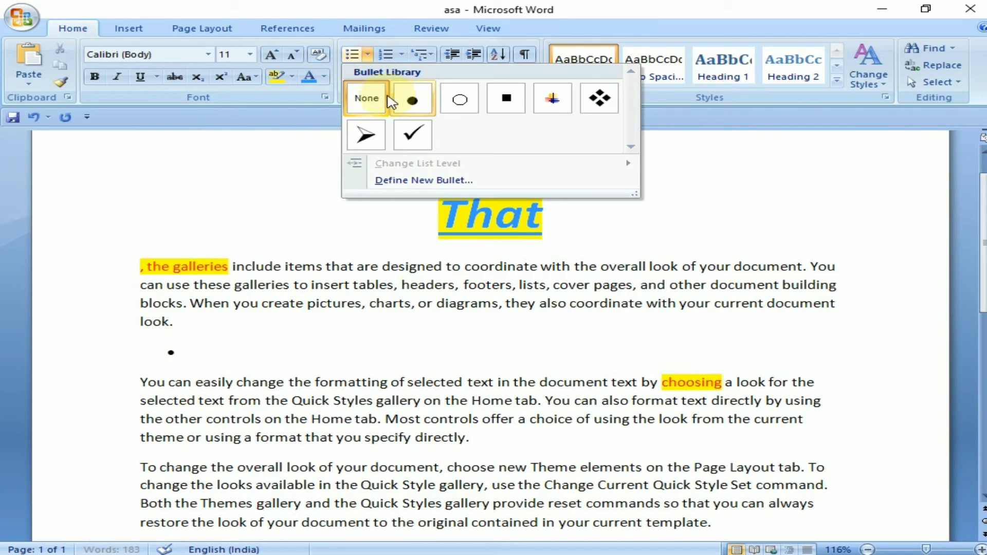
pyautogui.click(365, 136)
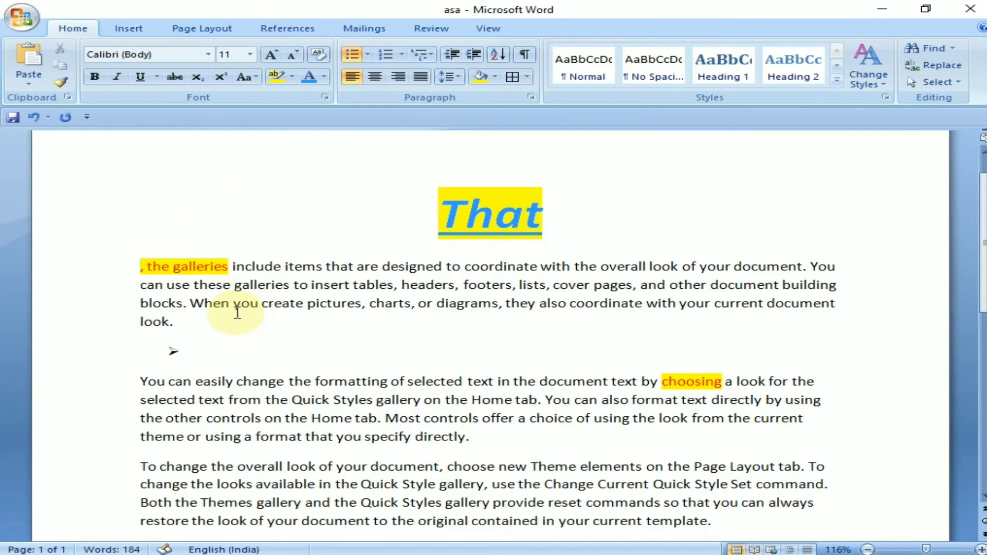
pyautogui.write('asdff')
pyautogui.press('Return')
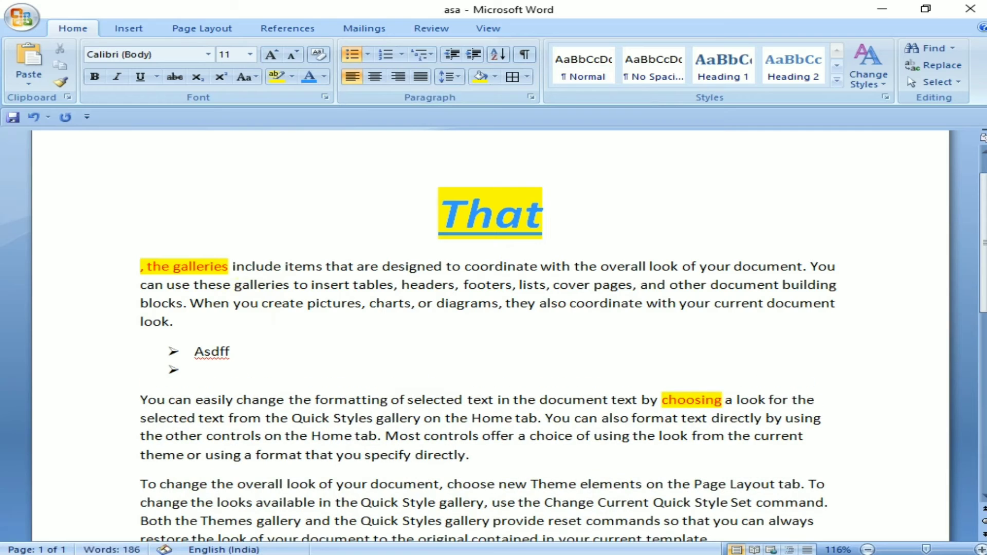
pyautogui.press('Return')
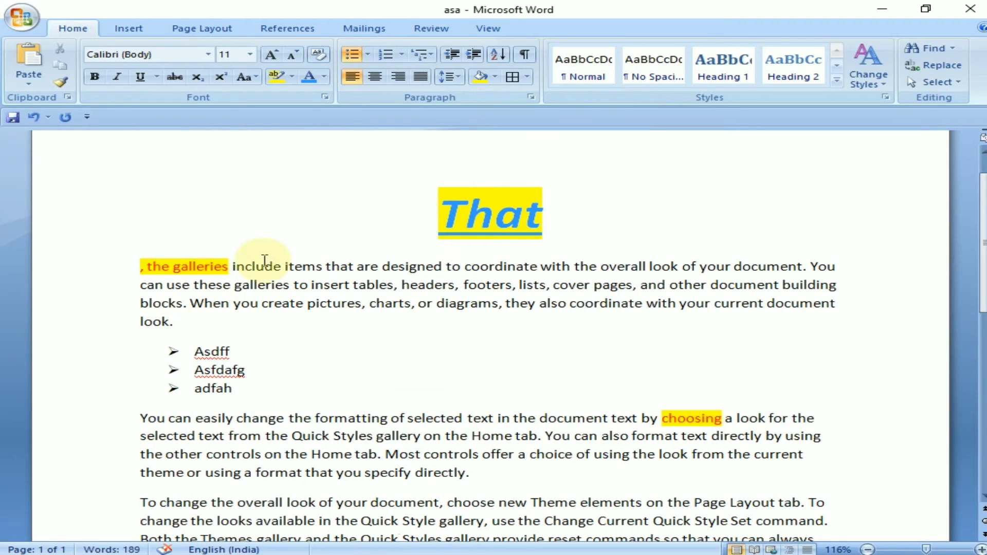
# - Convert the three-item bulleted list to the multilevel numbering format 1), a), i)
pyautogui.click(403, 56)
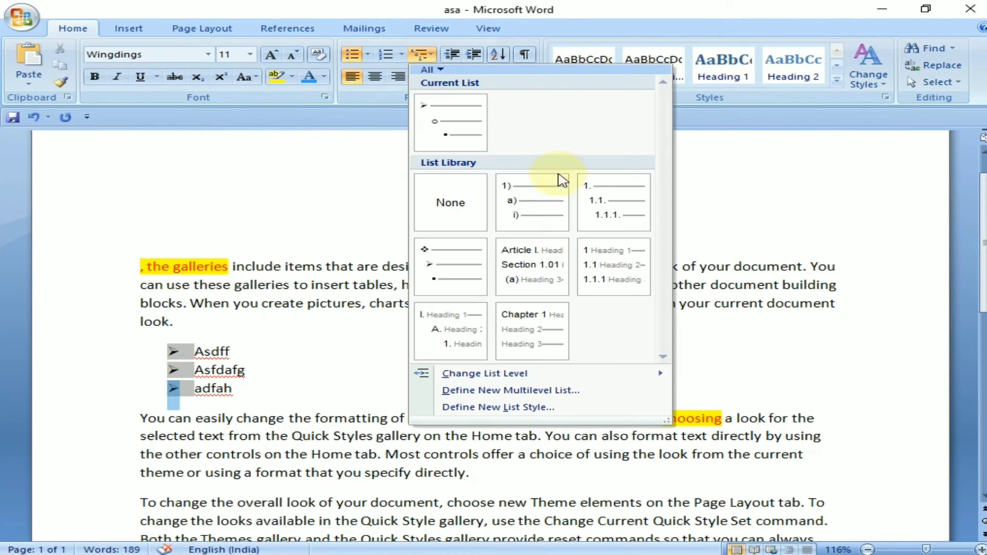
pyautogui.moveTo(527, 230)
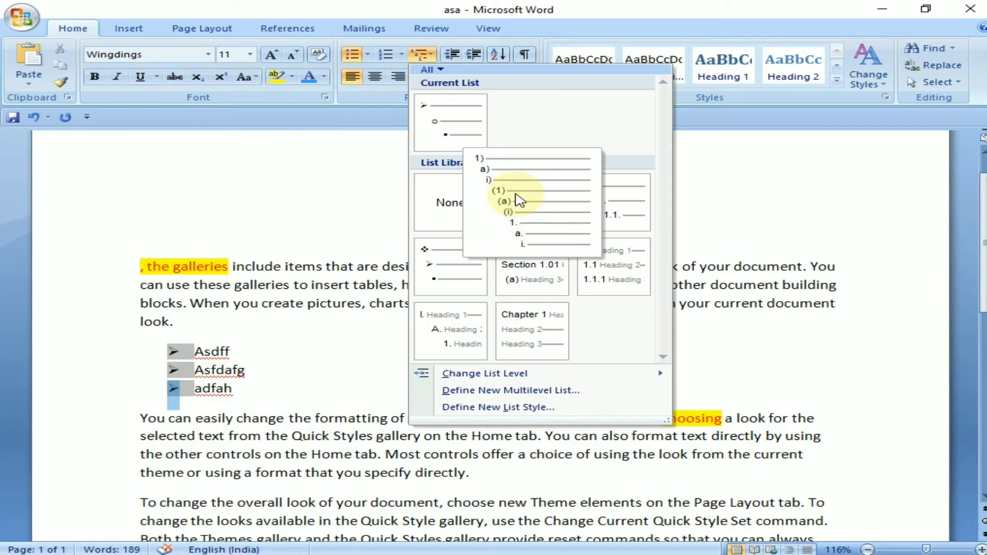
pyautogui.click(520, 200)
# - Change the three list items to check mark bullets
pyautogui.click(435, 55)
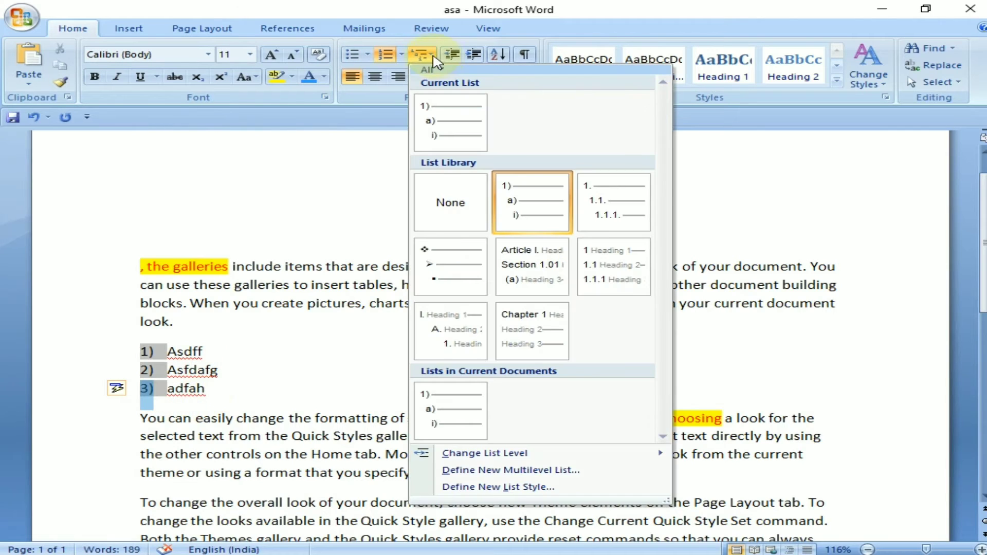
pyautogui.click(368, 55)
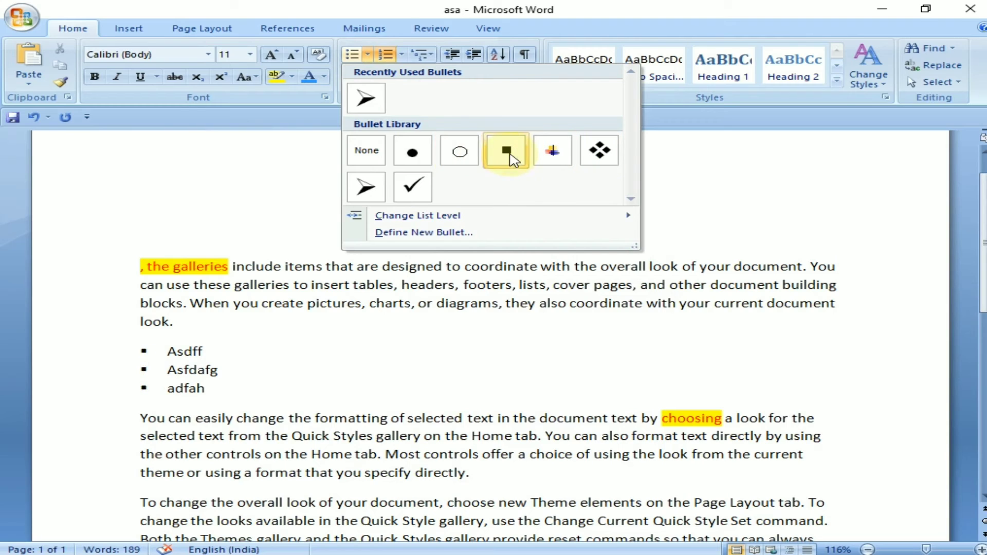
pyautogui.click(411, 189)
pyautogui.click(563, 138)
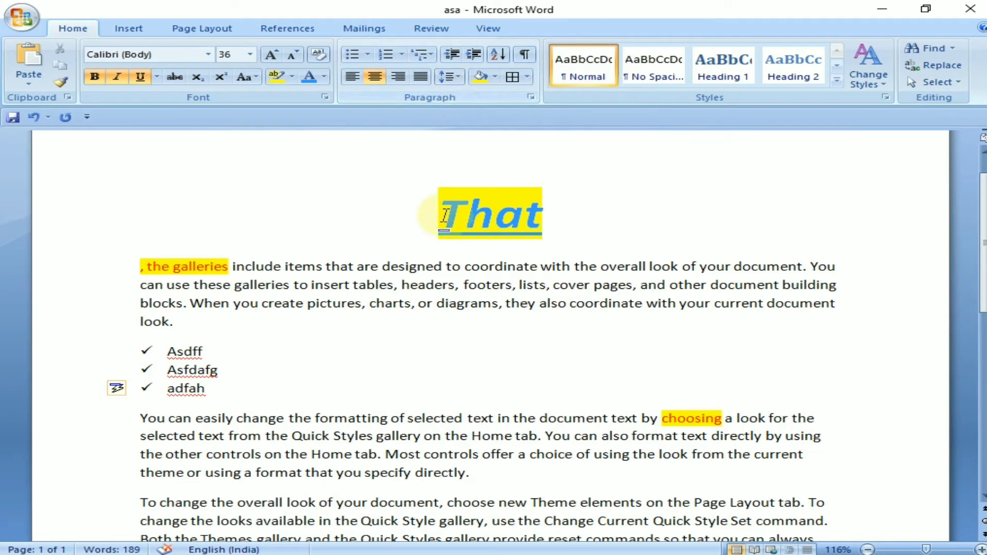
# - Delete all three check-marked list items between the first and second paragraphs
pyautogui.moveTo(221, 370); pyautogui.dragTo(137, 349)
pyautogui.press('Delete')
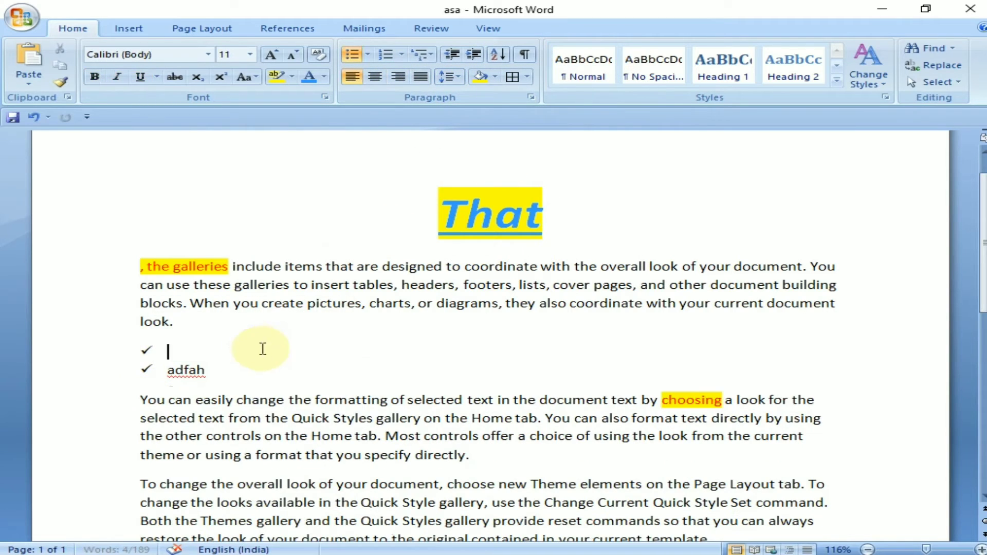
pyautogui.moveTo(191, 370); pyautogui.dragTo(114, 366)
pyautogui.press('Delete')
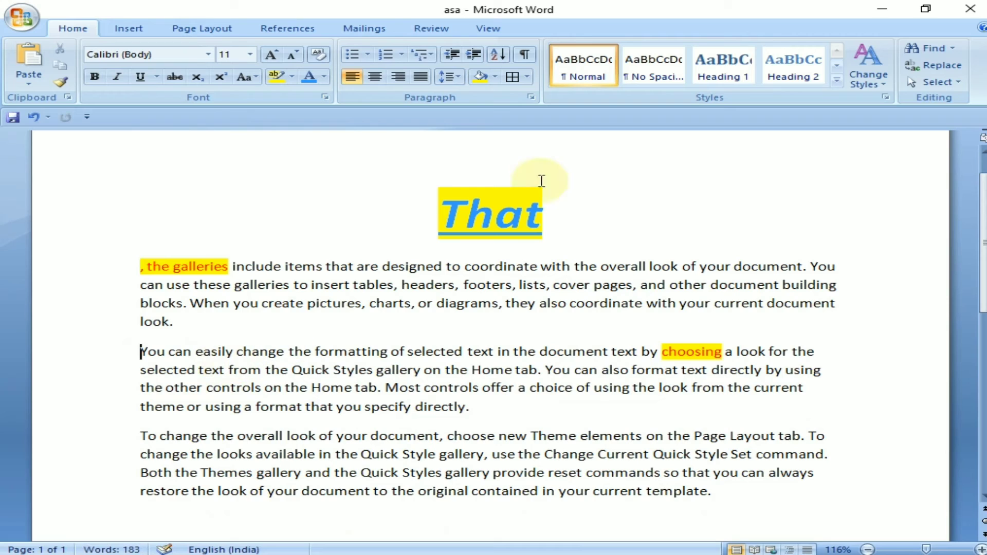
pyautogui.click(462, 78)
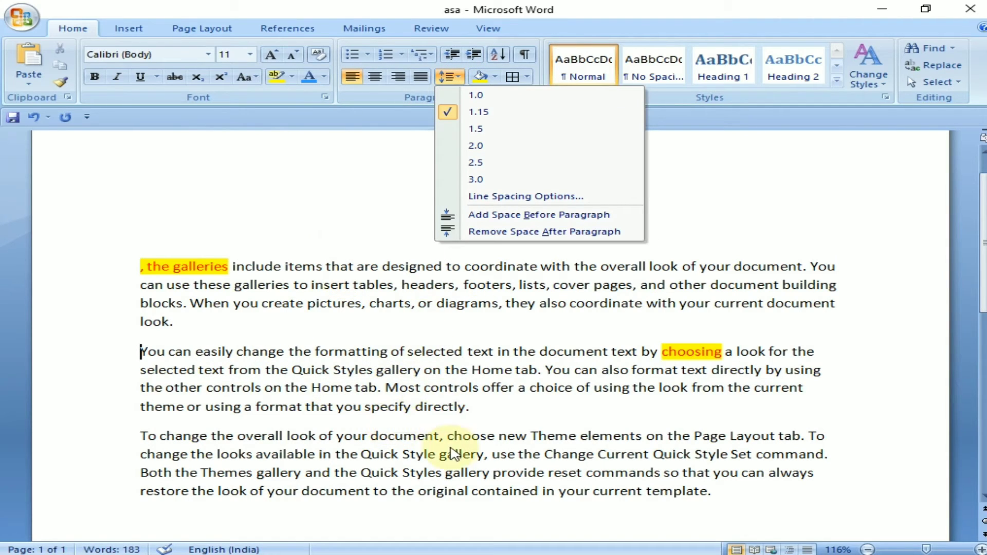
pyautogui.click(727, 205)
pyautogui.scroll(-1, 617, 180)
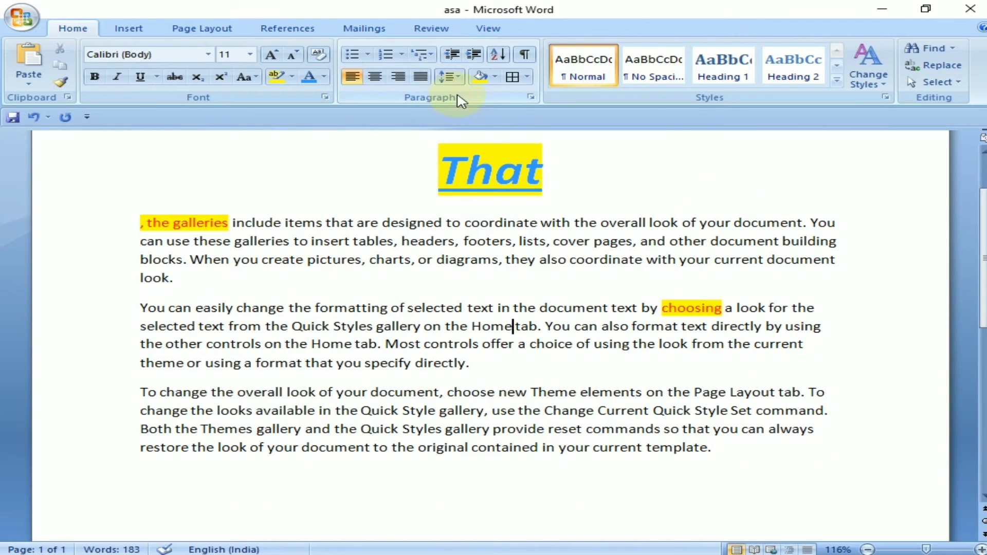
pyautogui.scroll(2, 507, 206)
pyautogui.scroll(-5, 525, 216)
pyautogui.scroll(1, 565, 247)
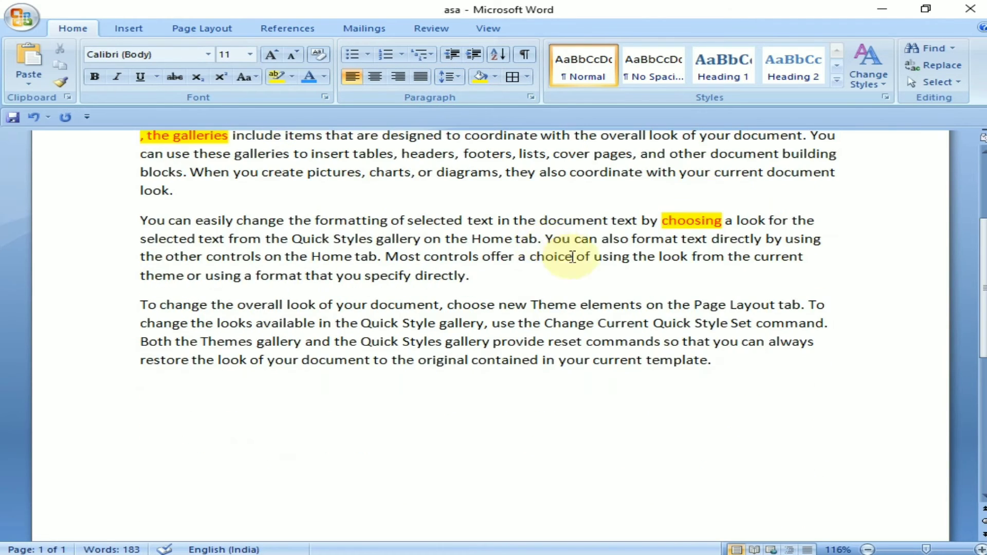
pyautogui.scroll(1, 419, 192)
pyautogui.scroll(-6, 705, 368)
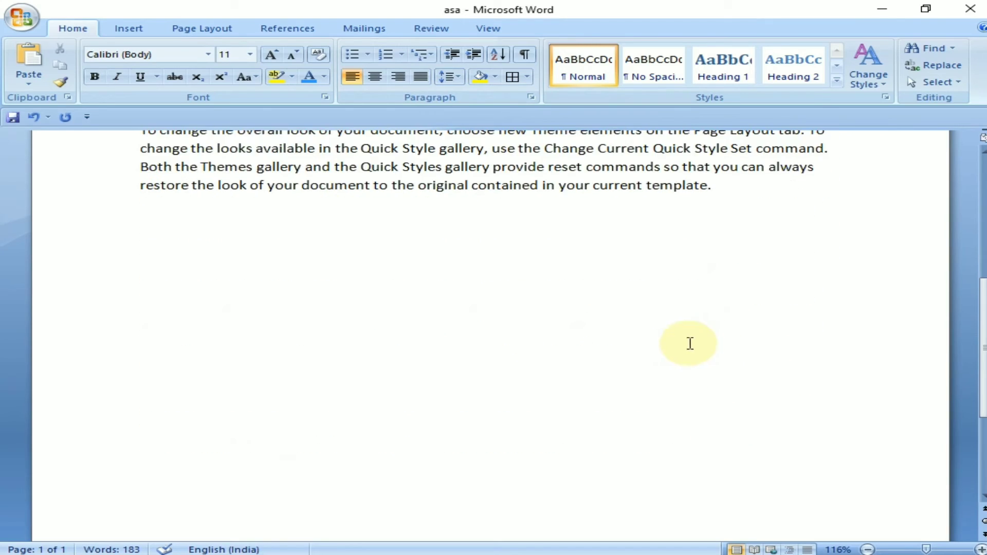
pyautogui.scroll(-3, 690, 343)
pyautogui.scroll(9, 672, 378)
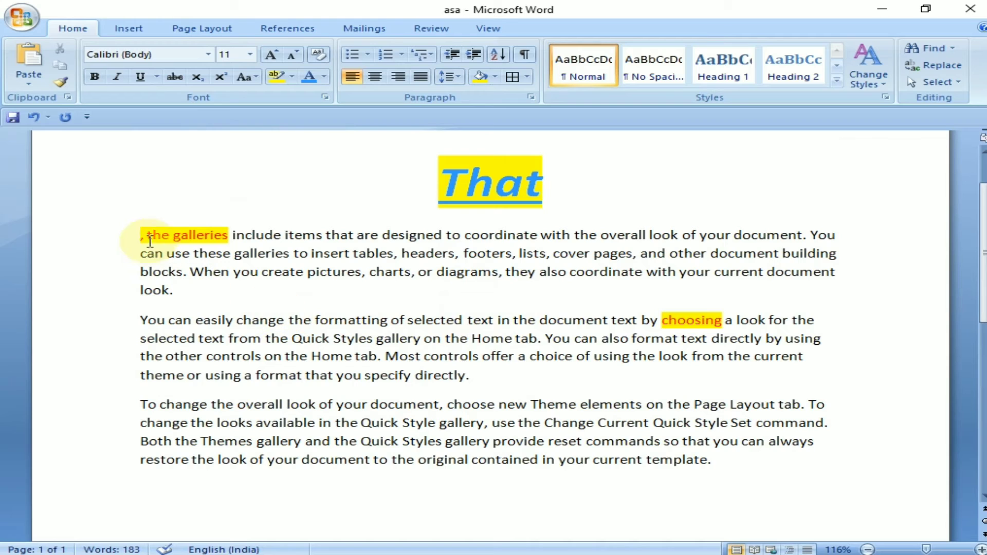
# - Select the three paragraphs below the heading and try line spacing 1.0 followed by 2.0
pyautogui.moveTo(154, 214); pyautogui.dragTo(638, 392)
pyautogui.click(639, 393)
pyautogui.moveTo(140, 235); pyautogui.dragTo(742, 479)
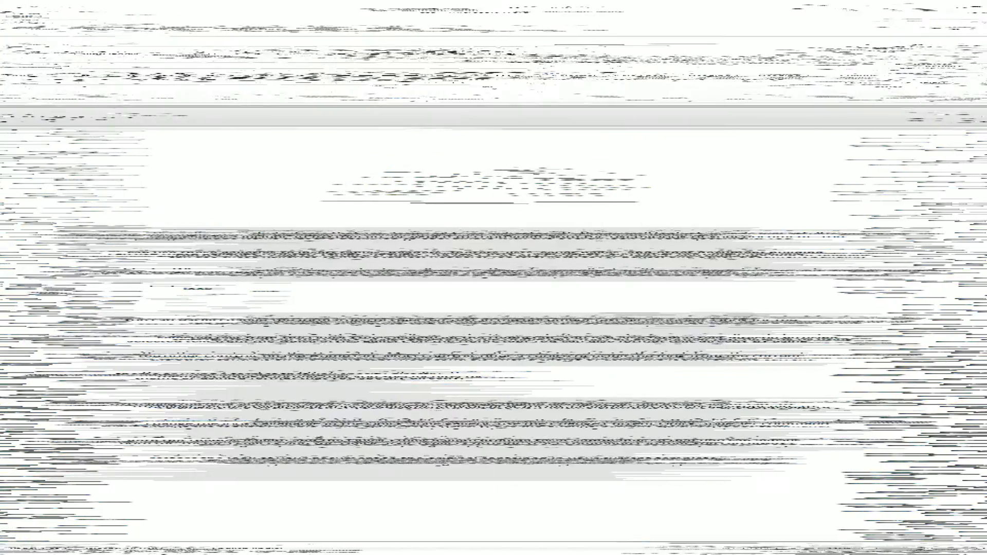
pyautogui.click(449, 77)
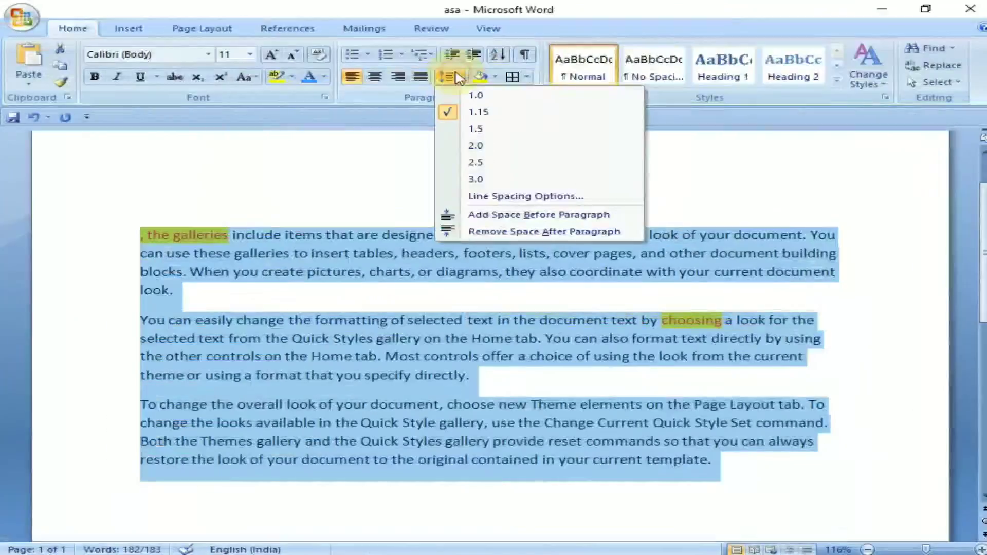
pyautogui.click(493, 97)
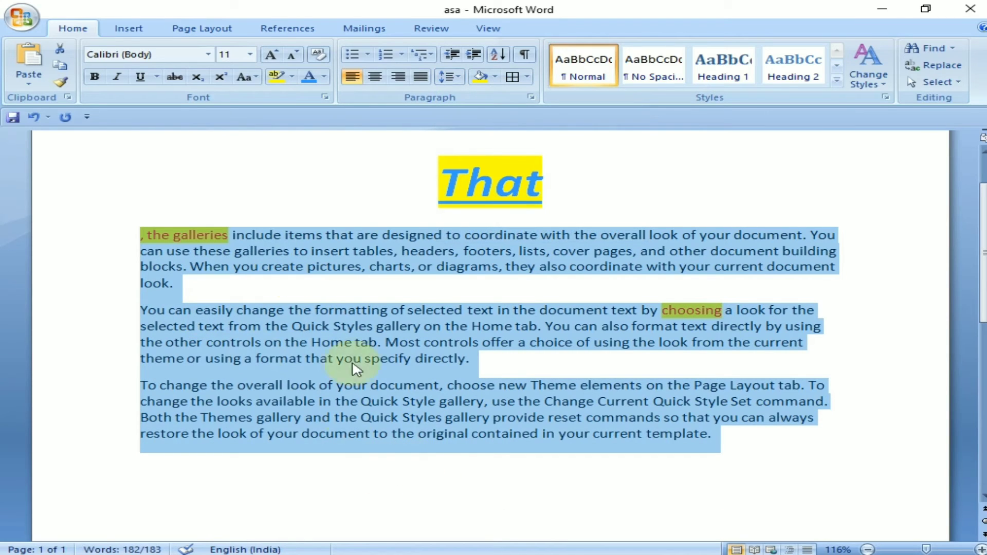
pyautogui.click(455, 80)
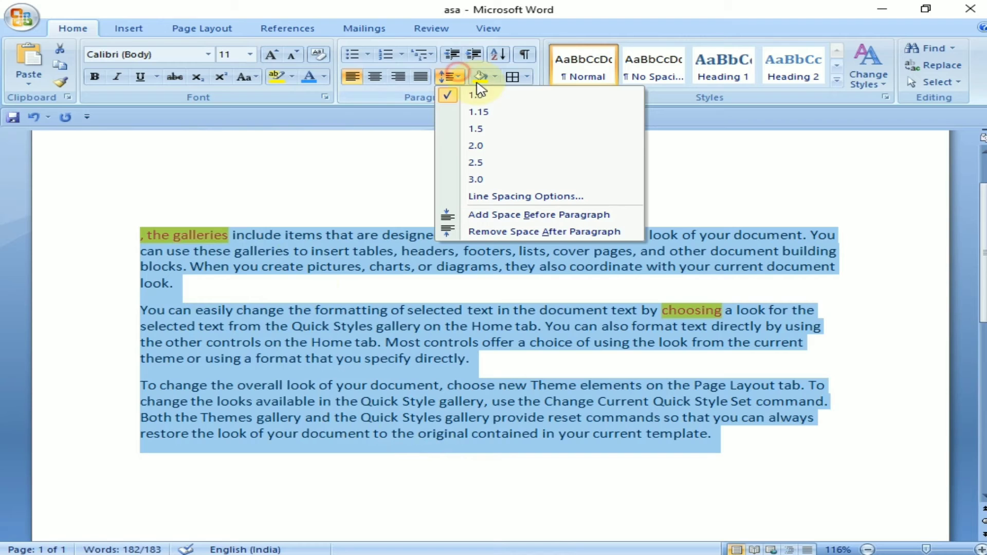
pyautogui.click(493, 146)
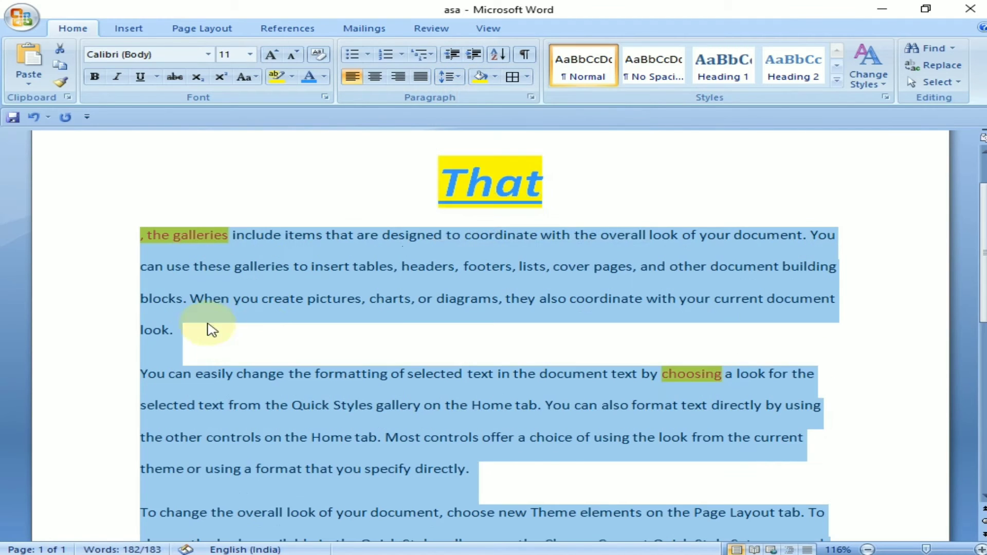
# - Set the line spacing of the three paragraphs to 2.5 and remove the space after each paragraph
pyautogui.click(466, 77)
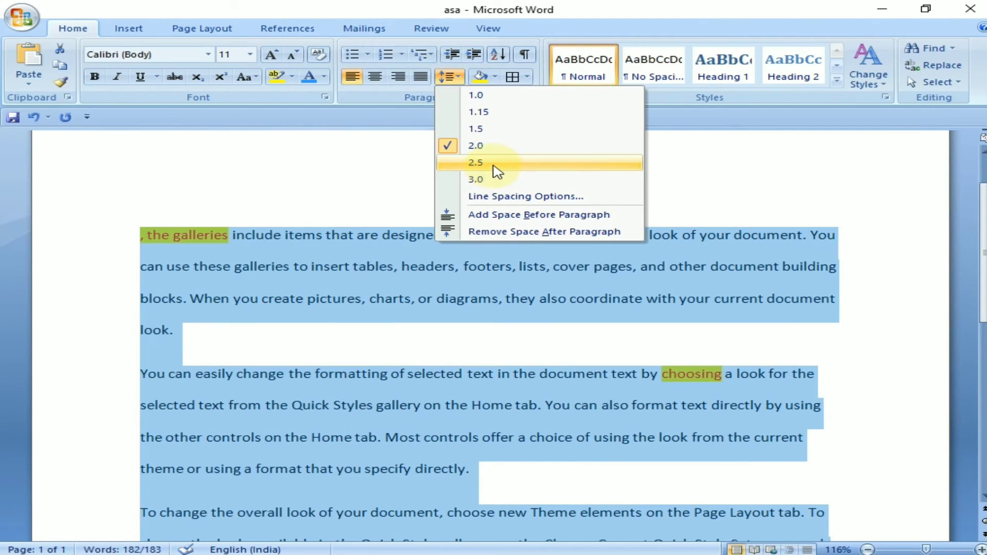
pyautogui.click(495, 165)
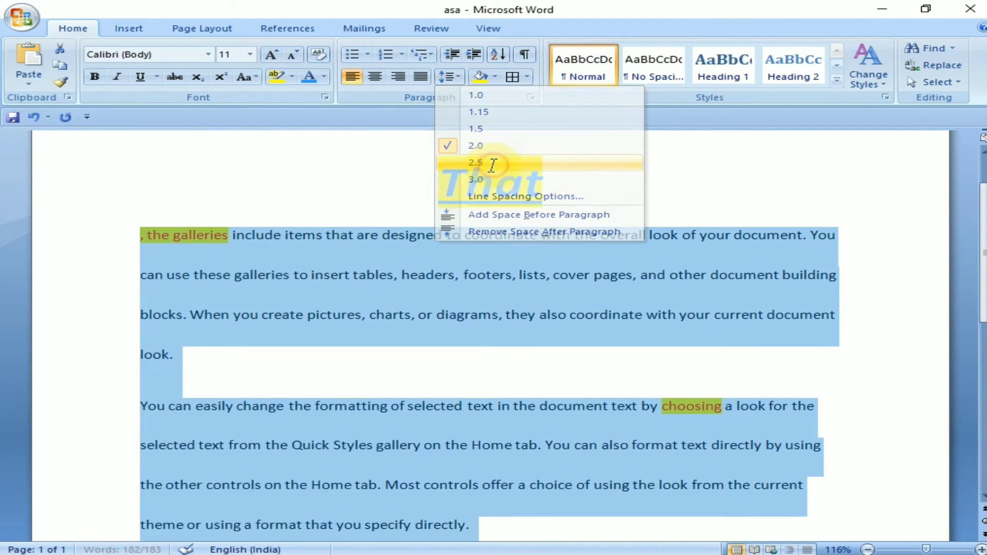
pyautogui.click(459, 80)
pyautogui.click(477, 233)
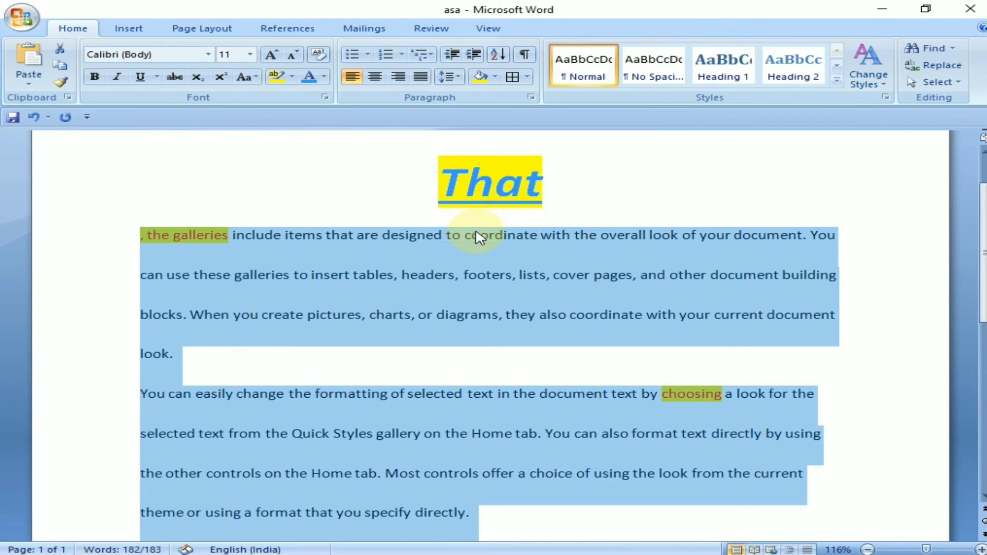
# - Set the line spacing of the three selected paragraphs to 1.0, change it to 1.15, and deselect the text
pyautogui.click(463, 79)
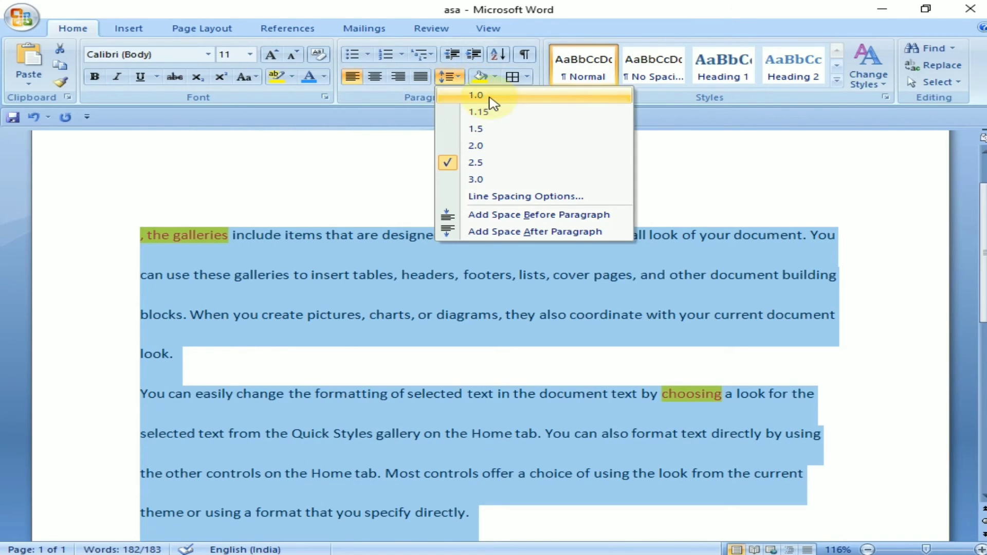
pyautogui.click(489, 96)
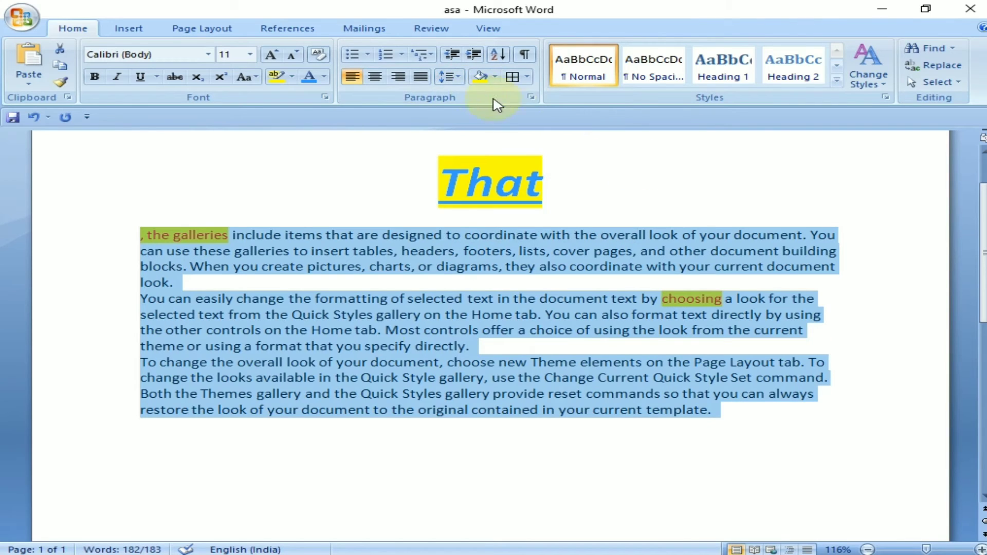
pyautogui.click(457, 78)
pyautogui.click(478, 112)
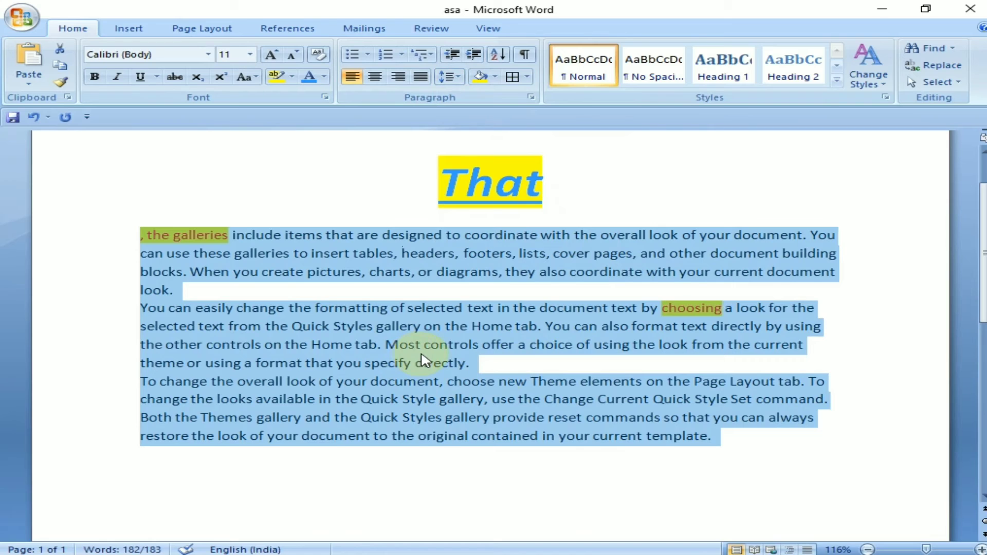
pyautogui.click(505, 354)
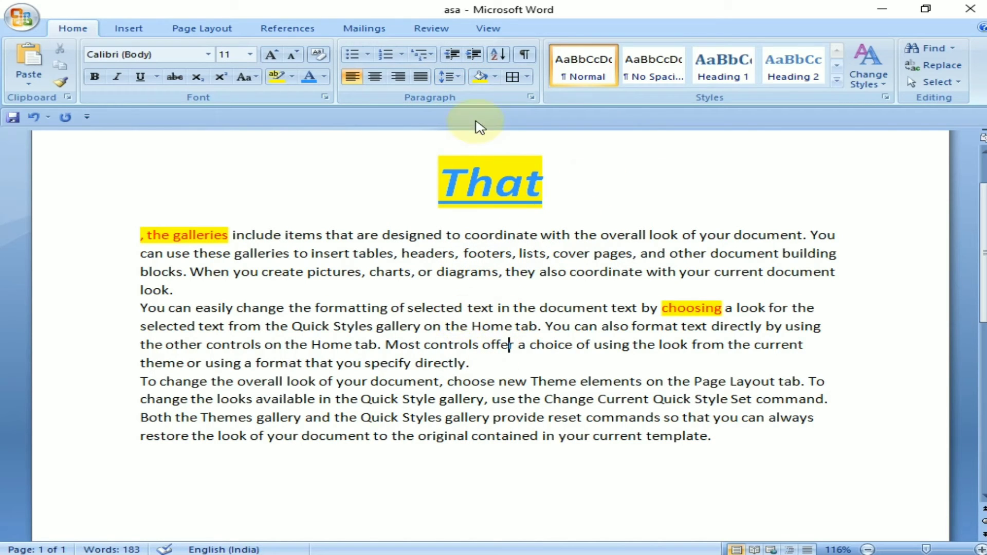
# - Try yellow shading on the three paragraphs below the heading, and reset their shading to No Color
pyautogui.click(495, 77)
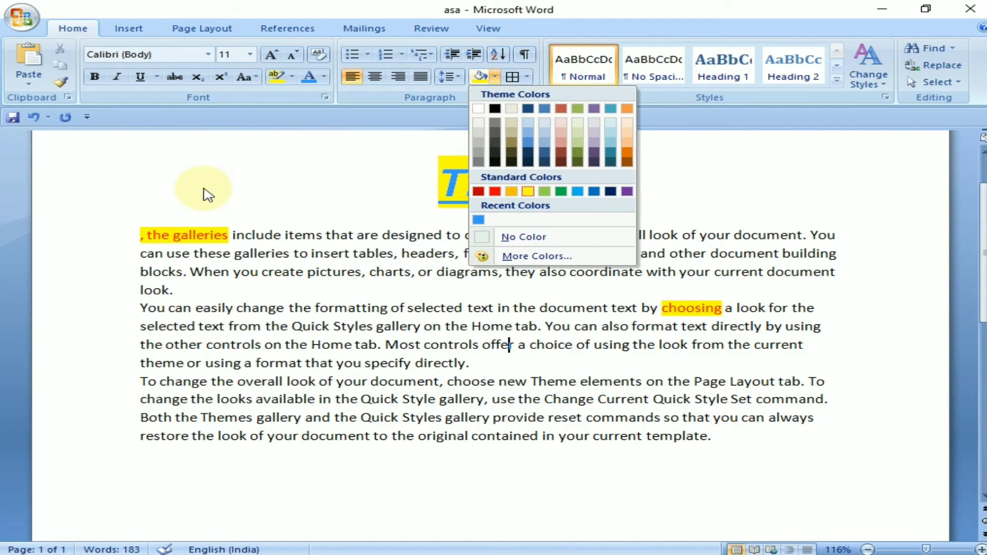
pyautogui.click(148, 177)
pyautogui.moveTo(132, 228)
pyautogui.mouseDown()
pyautogui.moveTo(689, 410)
pyautogui.moveTo(717, 441)
pyautogui.mouseUp()
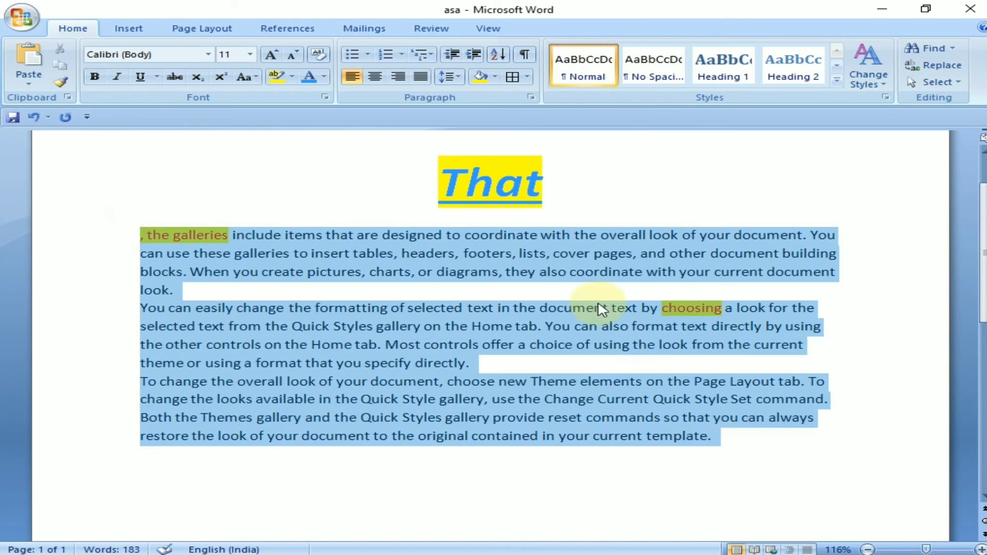
pyautogui.click(482, 76)
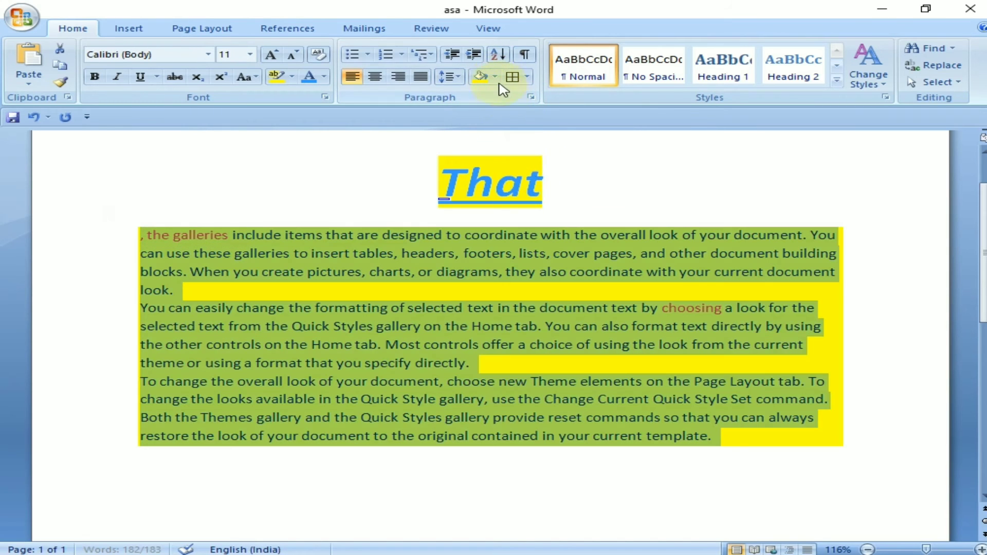
pyautogui.click(495, 77)
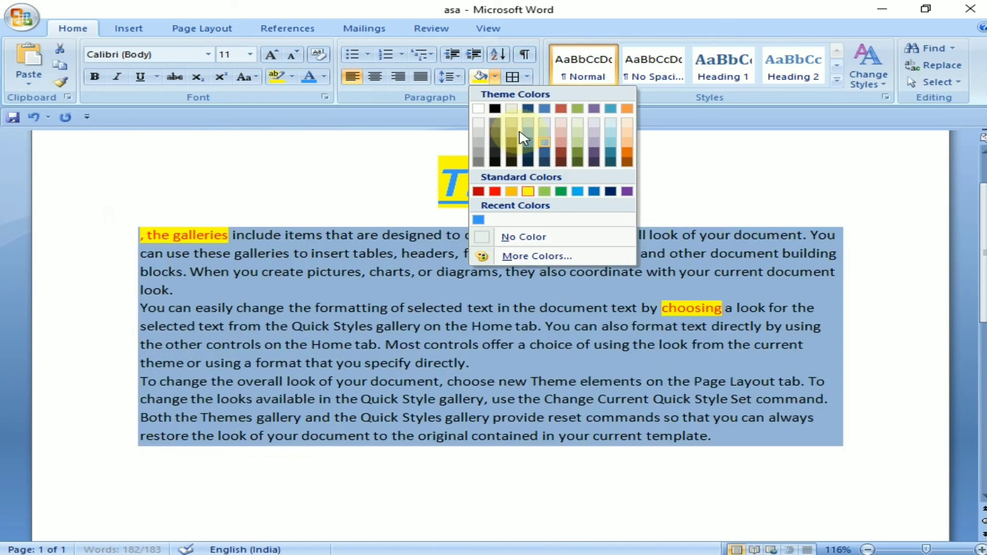
pyautogui.click(545, 237)
pyautogui.click(718, 205)
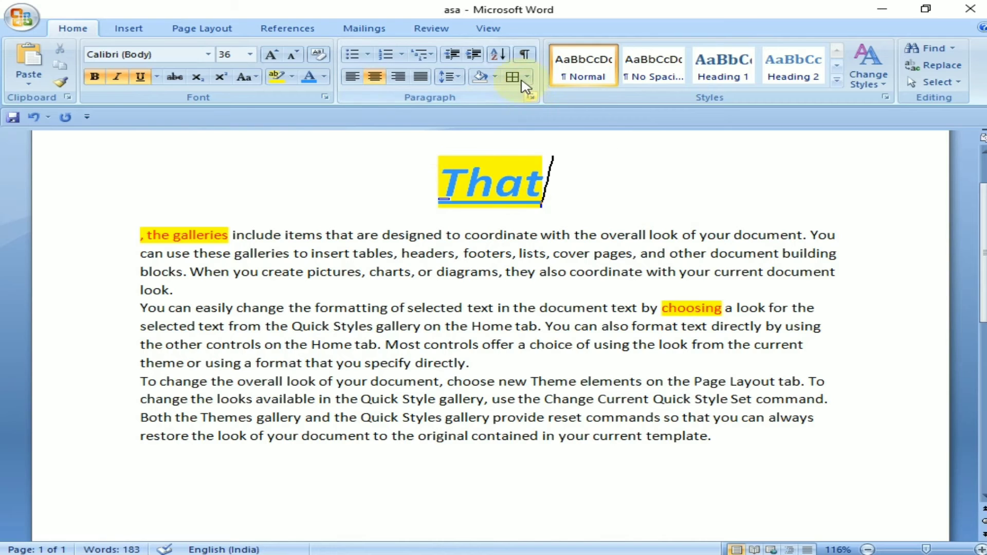
# - Select the first line of the second paragraph, starting "You can easily change", and apply Outside Borders to it
pyautogui.scroll(-1, 802, 329)
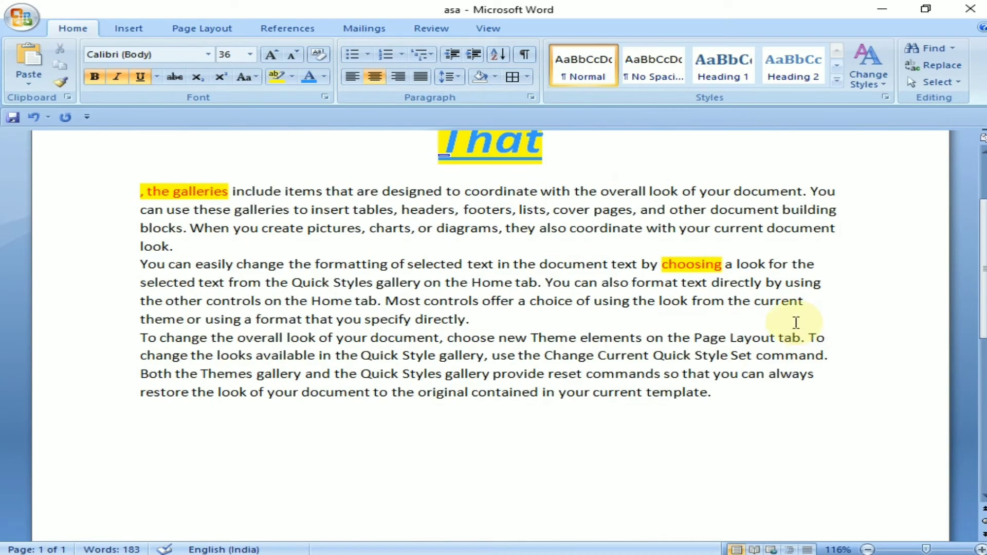
pyautogui.scroll(1, 643, 366)
pyautogui.scroll(1, 521, 204)
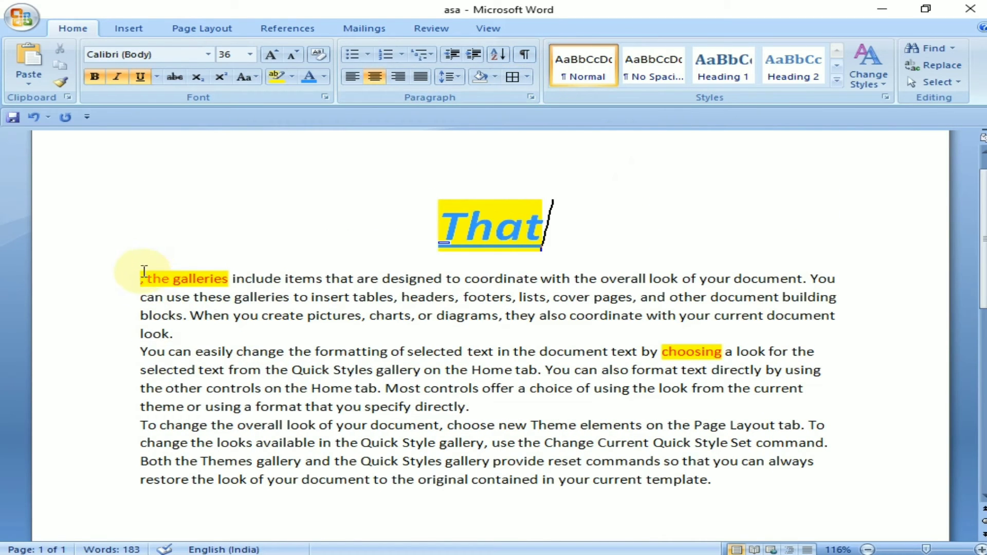
pyautogui.moveTo(136, 271); pyautogui.dragTo(839, 269)
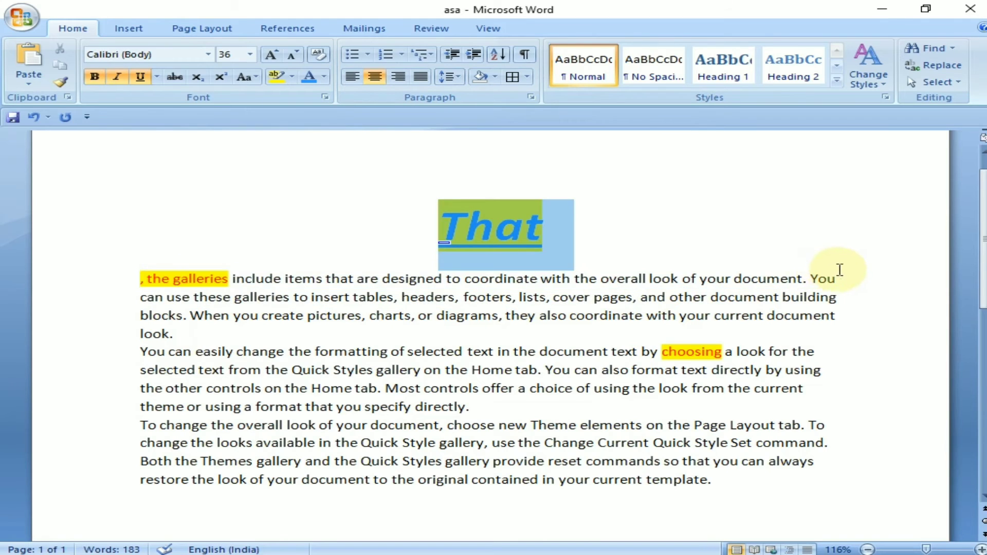
pyautogui.doubleClick(722, 314)
pyautogui.moveTo(139, 352); pyautogui.dragTo(837, 357)
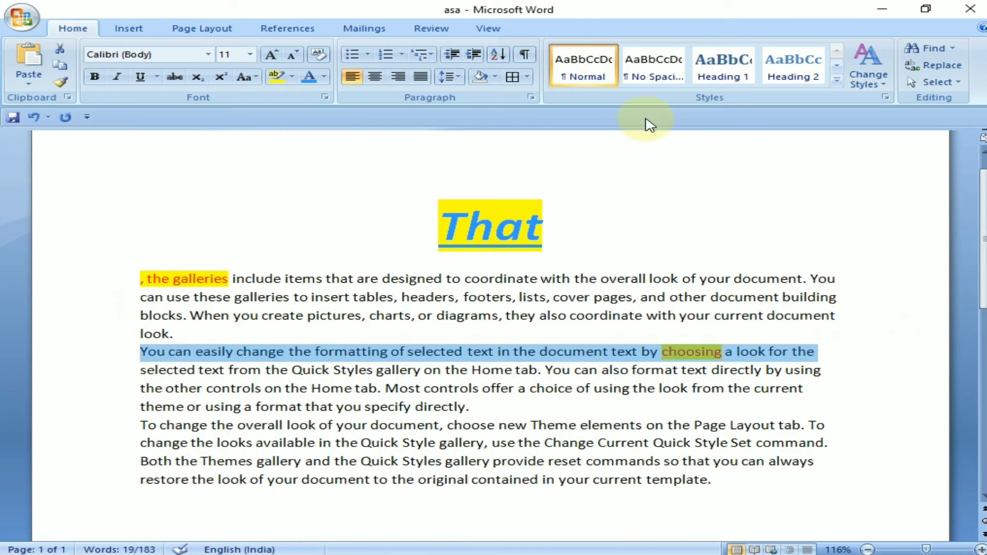
pyautogui.click(532, 78)
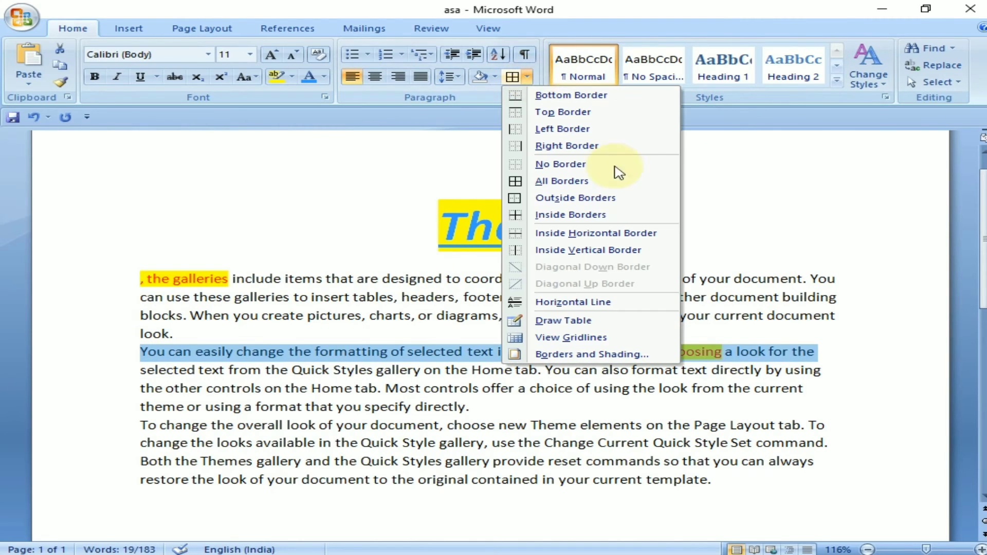
pyautogui.click(579, 198)
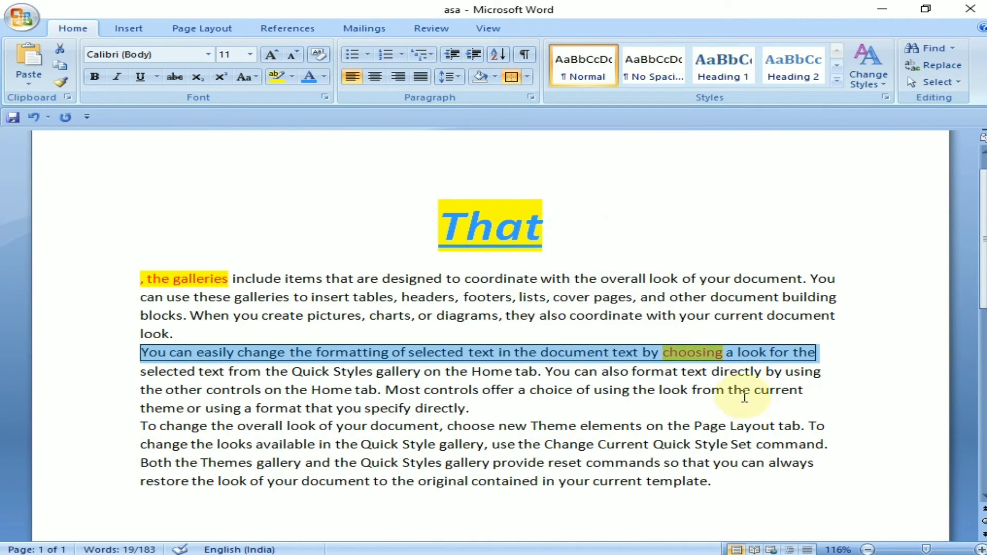
# - Apply outside borders to the "h" of "the" in the second paragraph's third line and to its entire second line
pyautogui.moveTo(734, 390); pyautogui.dragTo(743, 391)
pyautogui.click(528, 77)
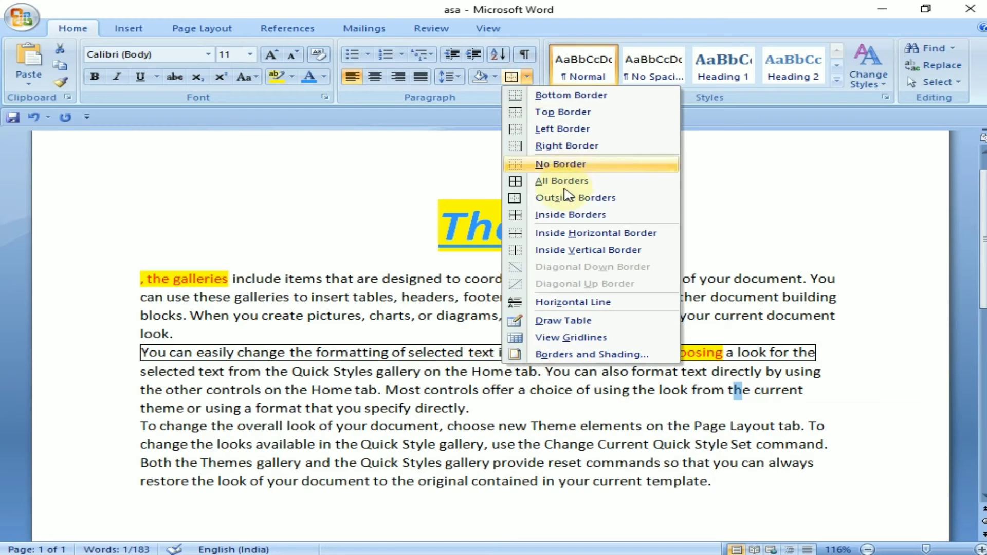
pyautogui.click(546, 198)
pyautogui.moveTo(138, 371); pyautogui.dragTo(829, 372)
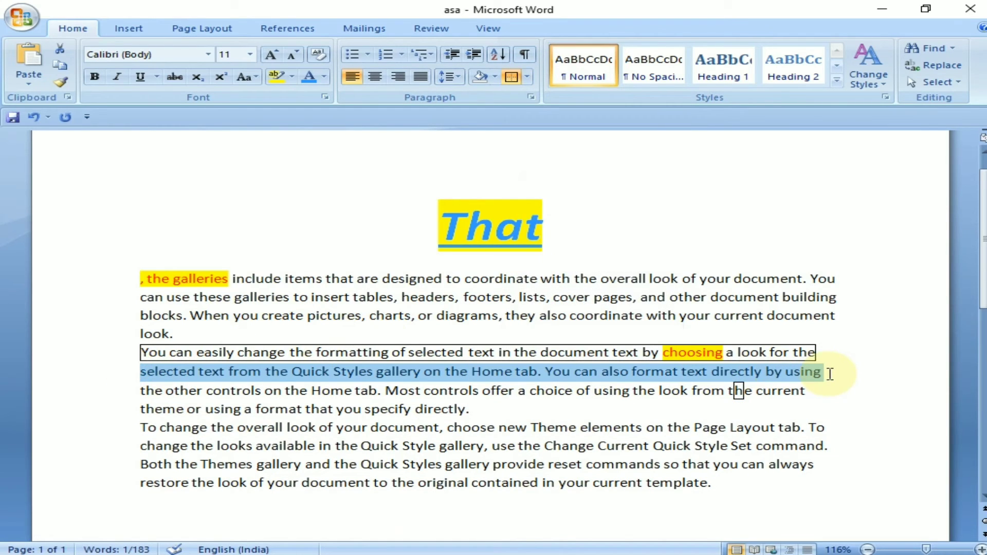
pyautogui.click(513, 77)
pyautogui.click(557, 407)
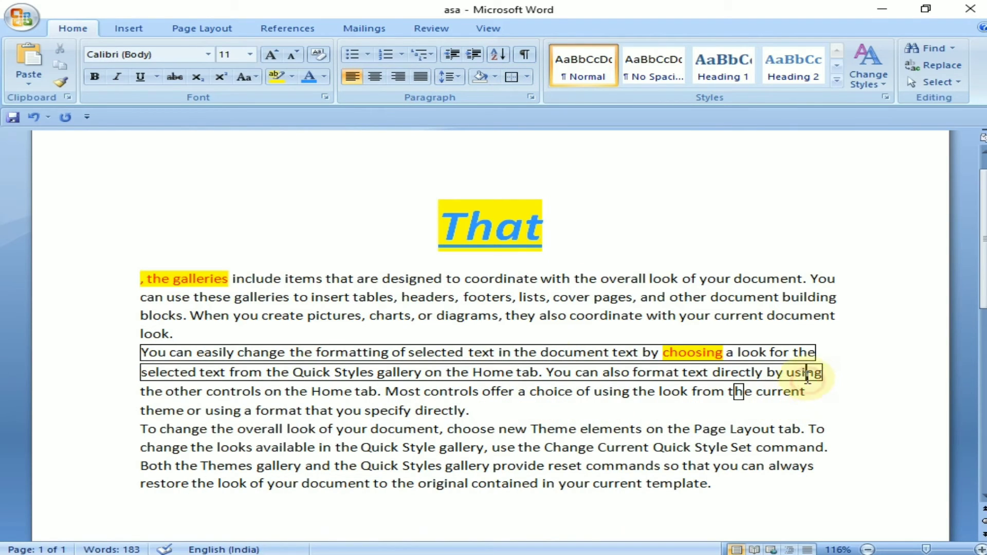
# - Clear the formatting, including the borders, from the first two lines of the second paragraph
pyautogui.click(324, 57)
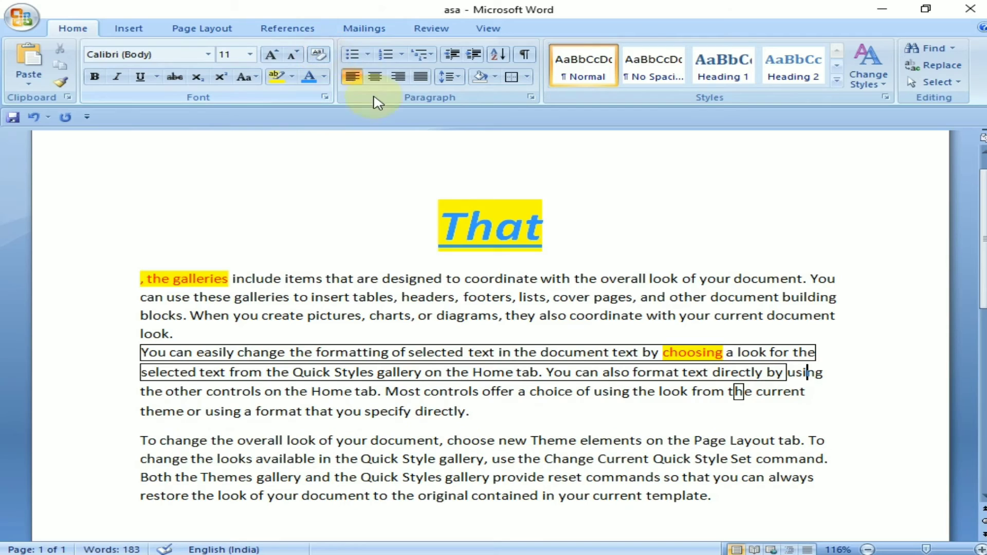
pyautogui.click(805, 352)
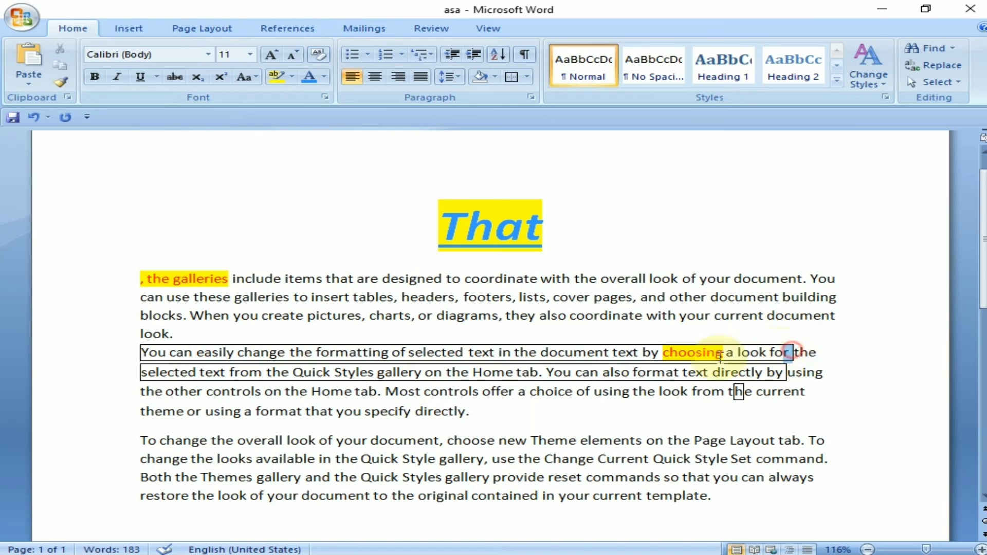
pyautogui.moveTo(792, 352); pyautogui.dragTo(809, 371)
pyautogui.click(319, 56)
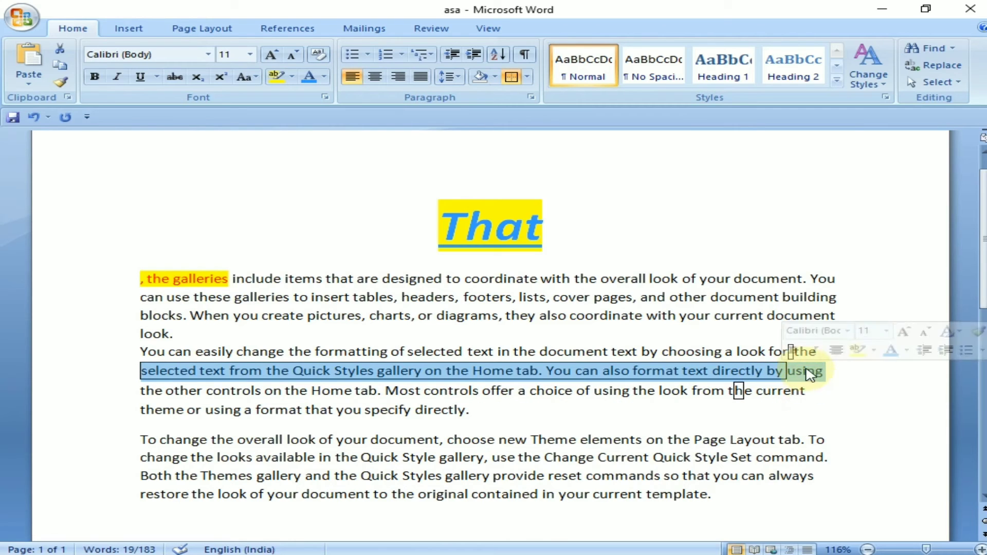
pyautogui.click(320, 55)
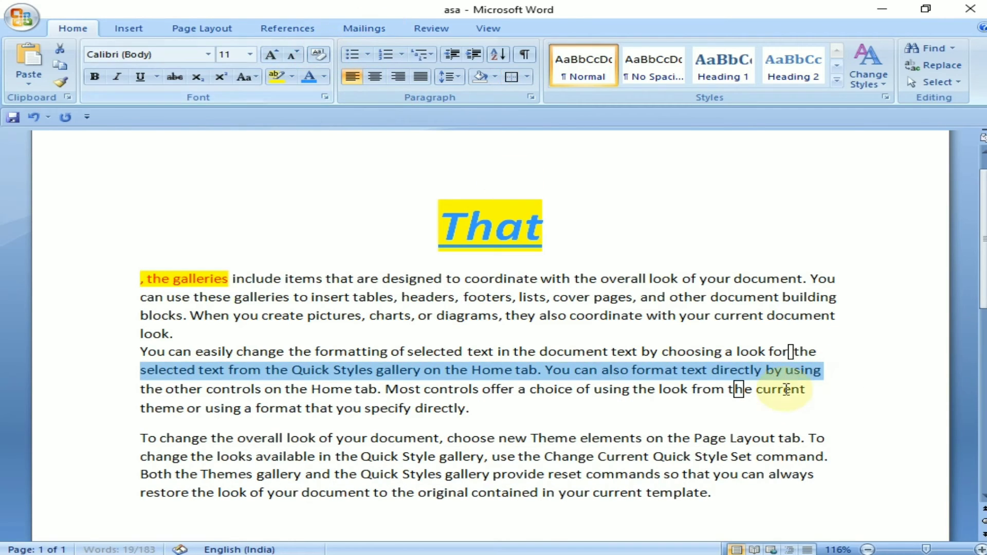
# - Clear the leftover borders around the "h" in "from the" and around the space after "look for" in the second paragraph
pyautogui.moveTo(743, 390); pyautogui.dragTo(700, 390)
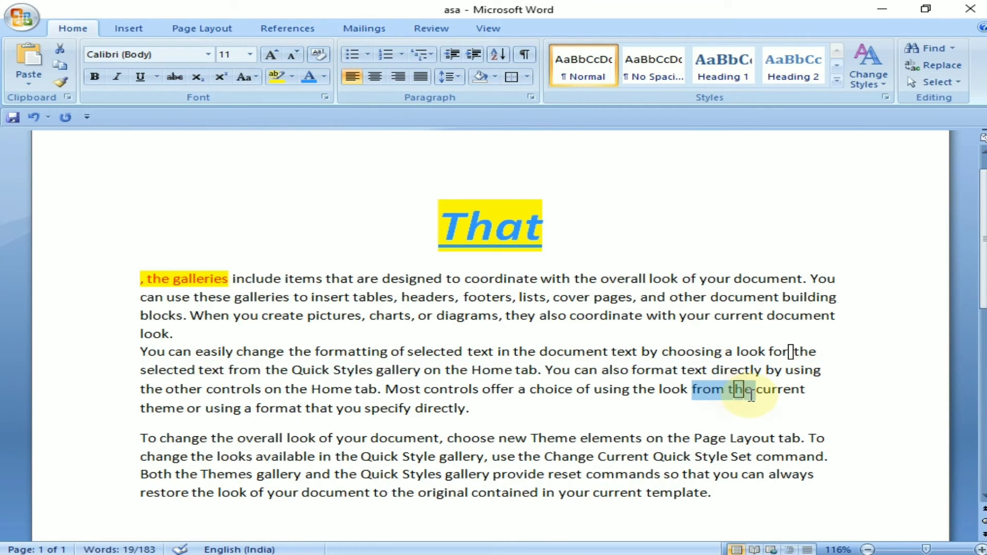
pyautogui.click(319, 54)
pyautogui.click(784, 351)
pyautogui.moveTo(784, 352); pyautogui.dragTo(797, 351)
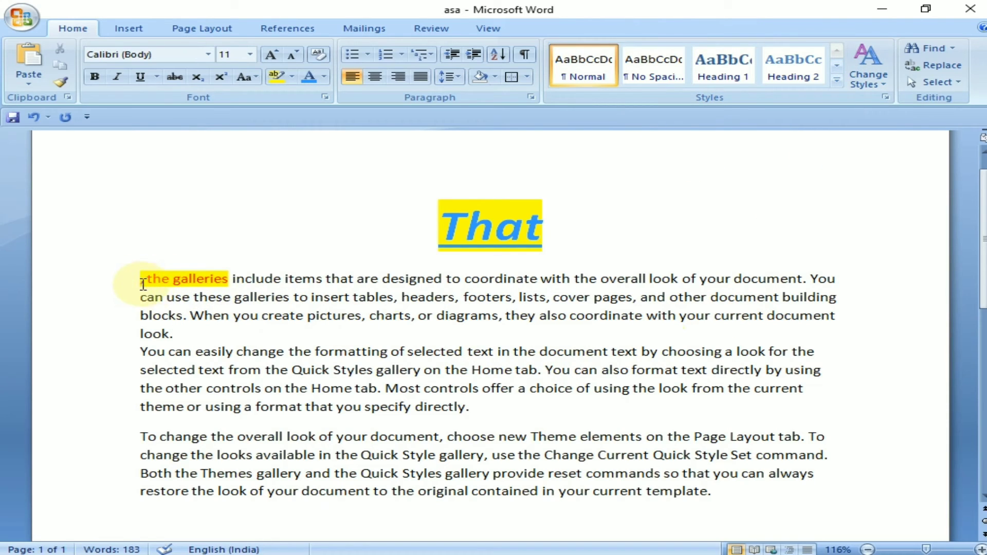
# - Select the three paragraphs below the heading, preview the quick styles, and try Clear Formatting on them
pyautogui.moveTo(143, 284); pyautogui.dragTo(756, 489)
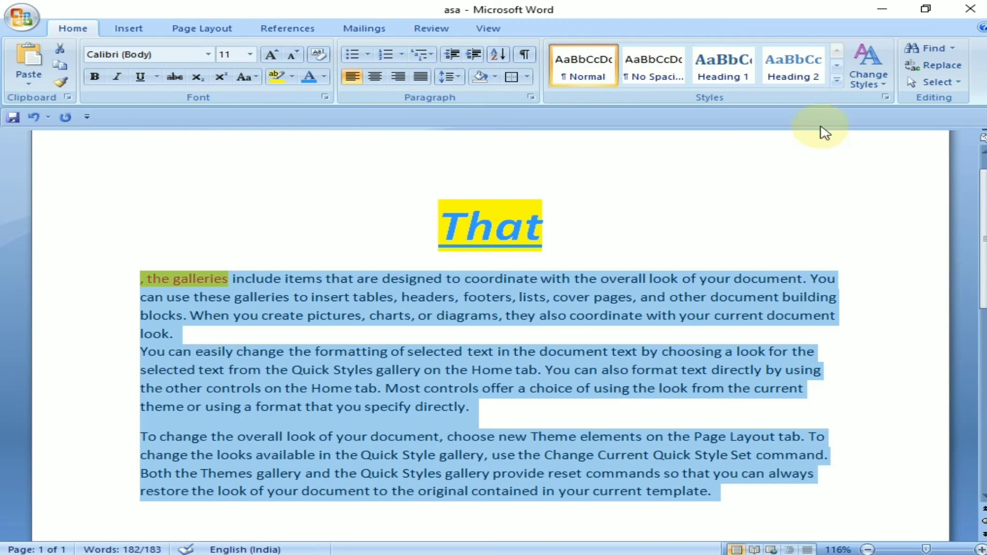
pyautogui.click(837, 81)
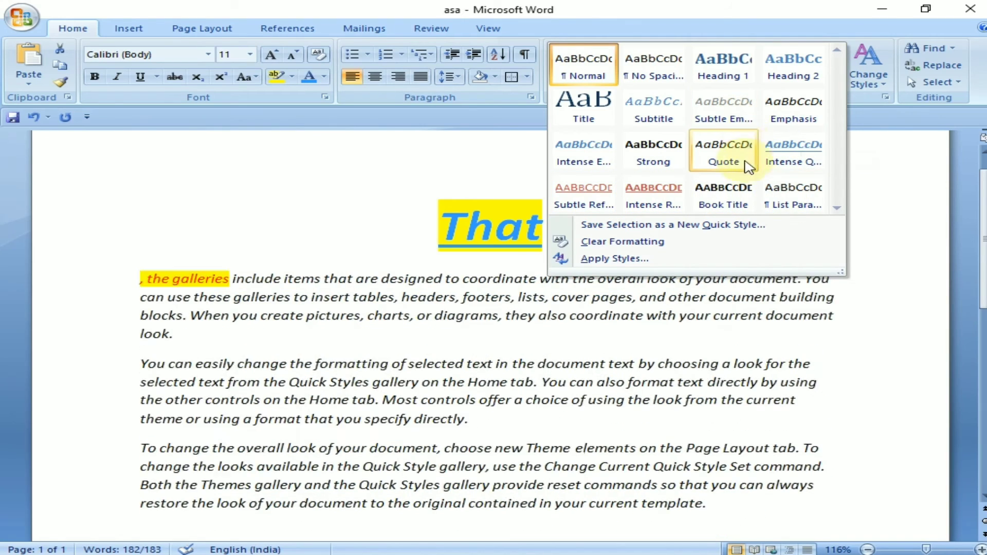
pyautogui.click(623, 241)
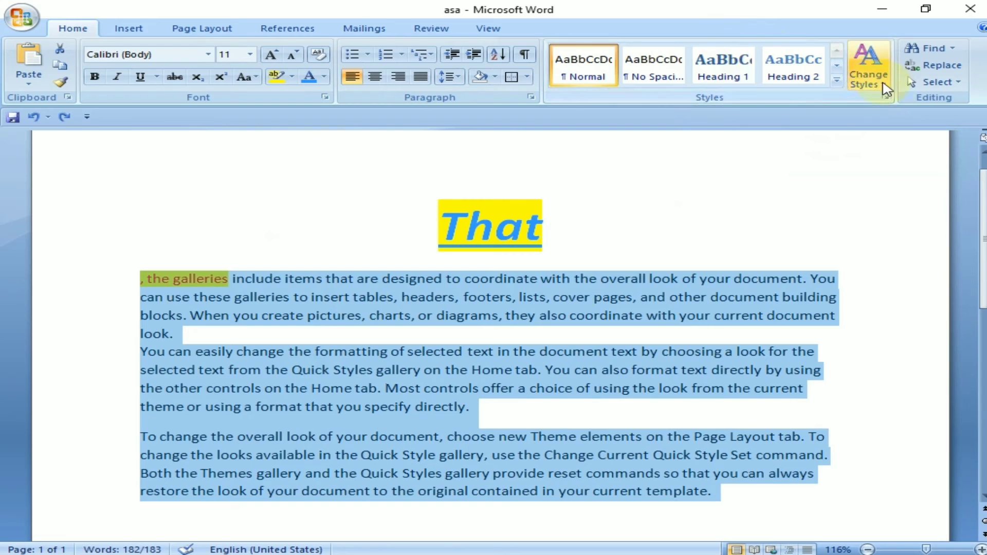
# - Change the document's style set to Fancy and look through the built-in theme colours without choosing one
pyautogui.click(876, 84)
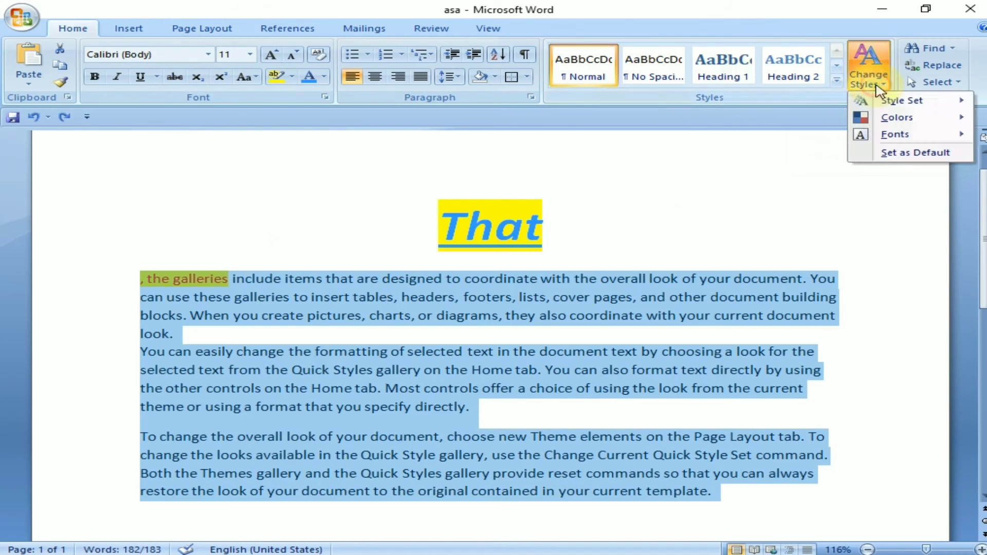
pyautogui.moveTo(905, 103)
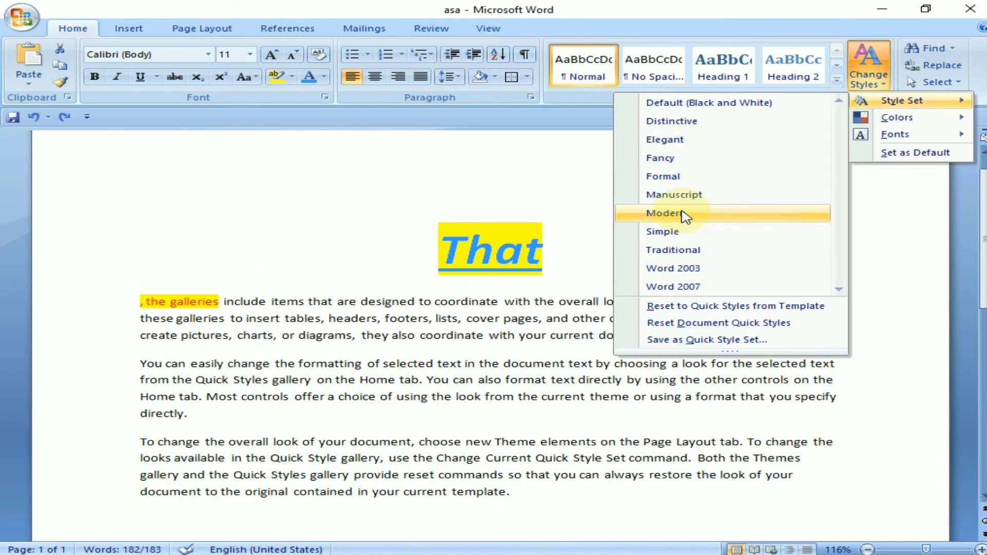
pyautogui.click(677, 159)
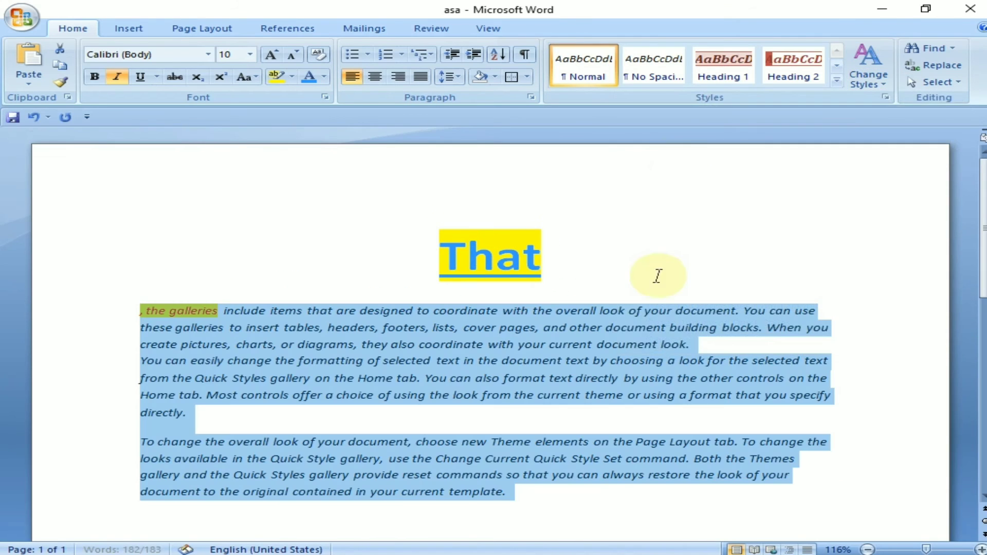
pyautogui.click(869, 74)
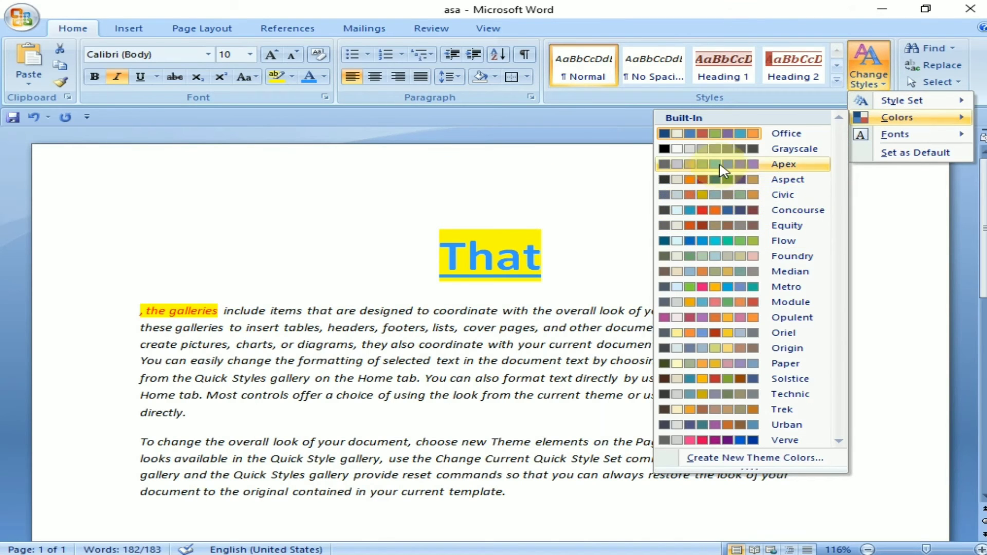
pyautogui.click(870, 75)
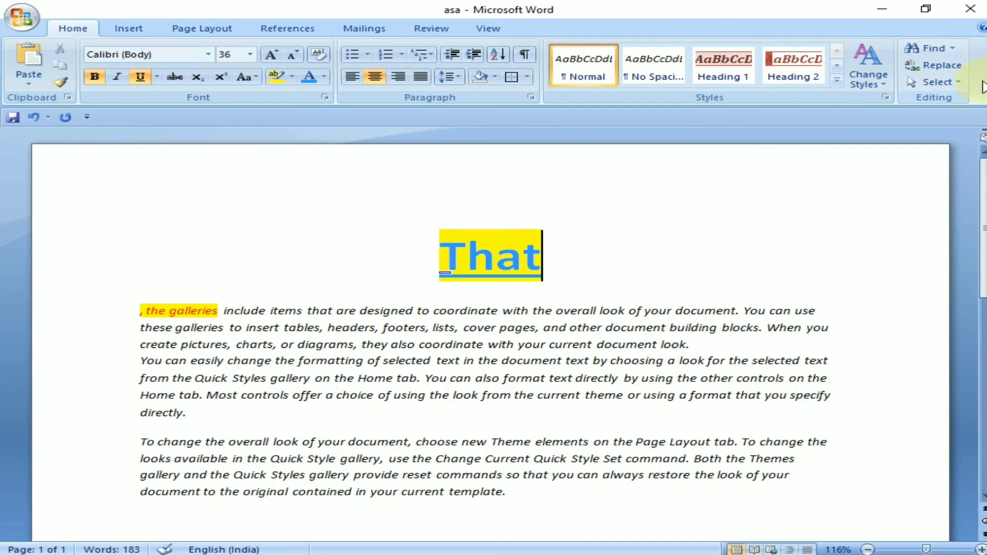
# - Search the document for "you" and step through its occurrences as far as "that you specify" in the second paragraph
pyautogui.click(955, 49)
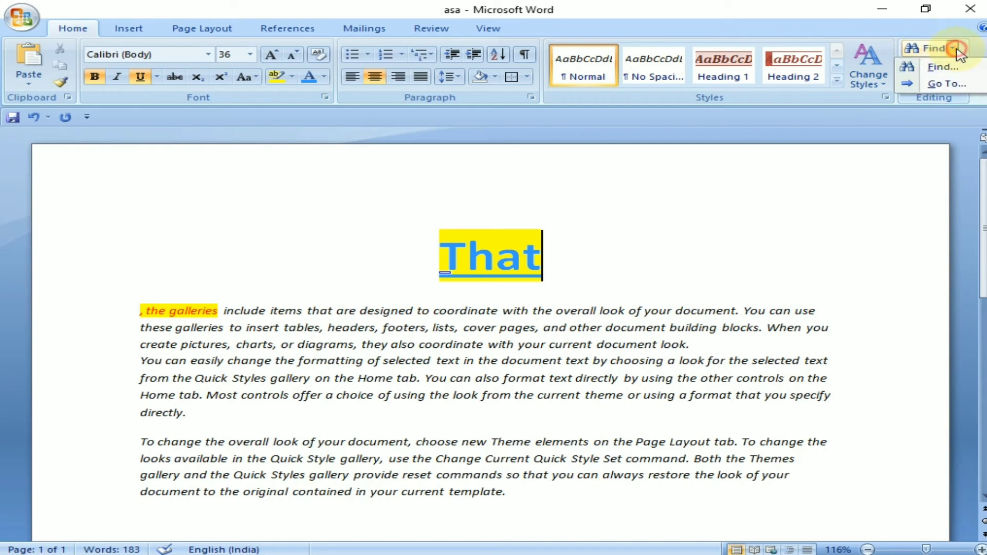
pyautogui.click(949, 68)
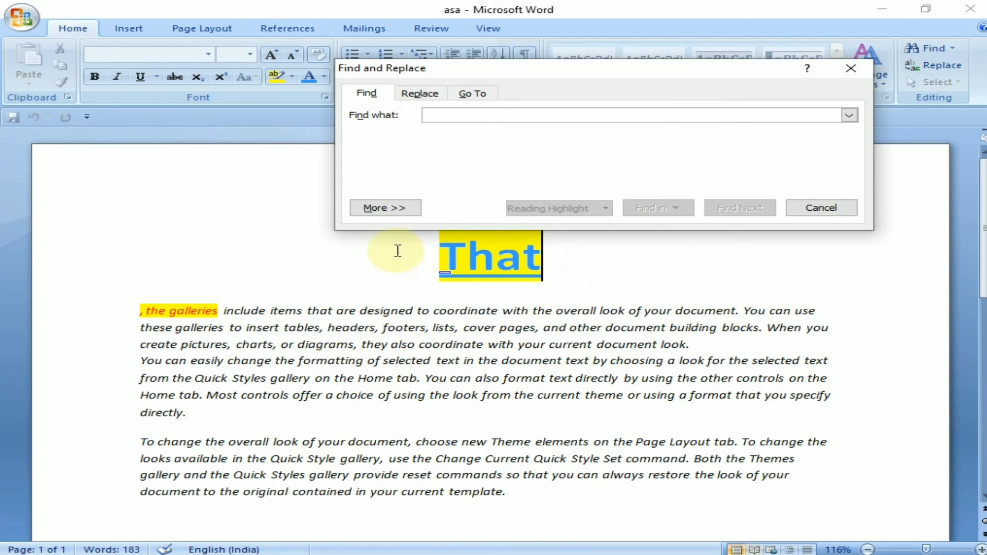
pyautogui.click(496, 113)
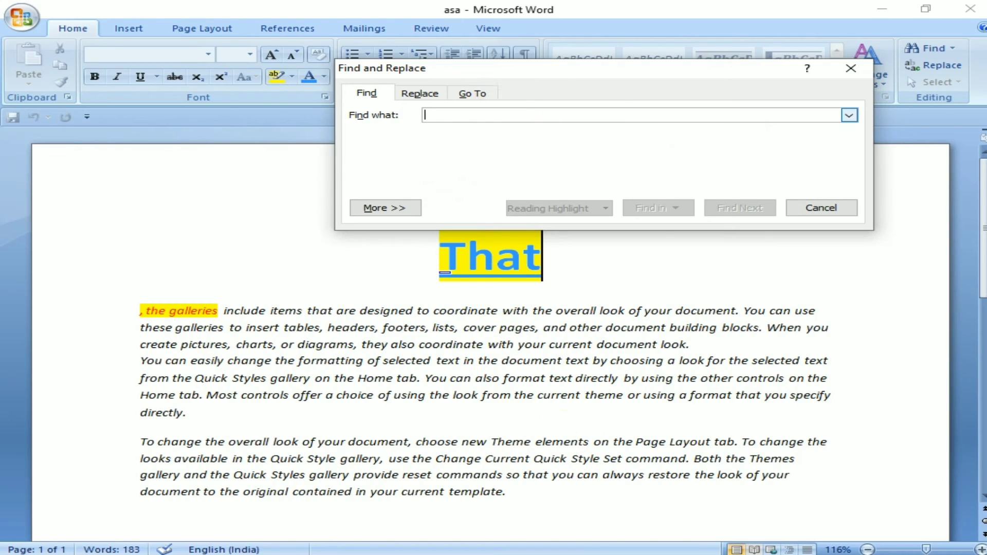
pyautogui.write('you')
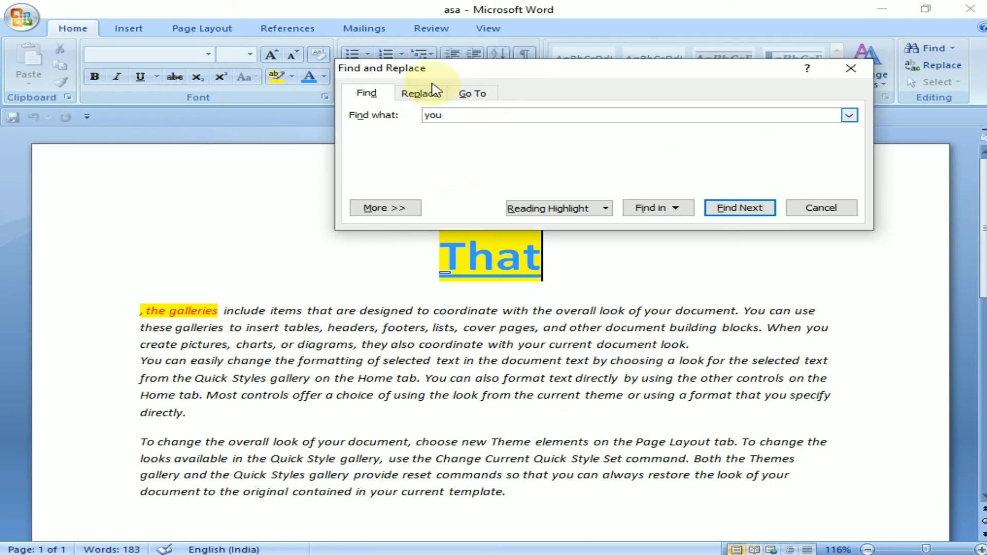
pyautogui.click(741, 209)
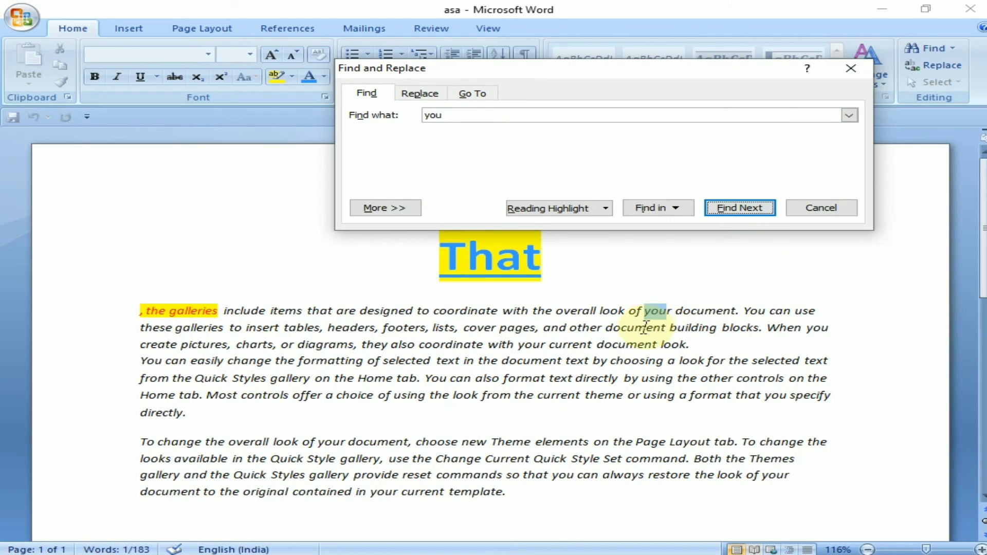
pyautogui.click(730, 212)
pyautogui.click(731, 212)
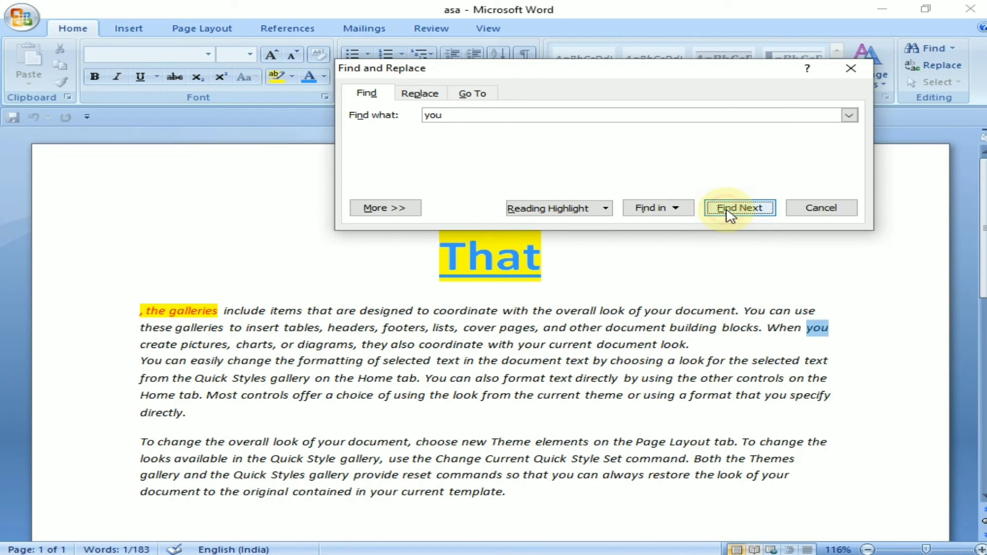
pyautogui.click(731, 212)
pyautogui.click(730, 211)
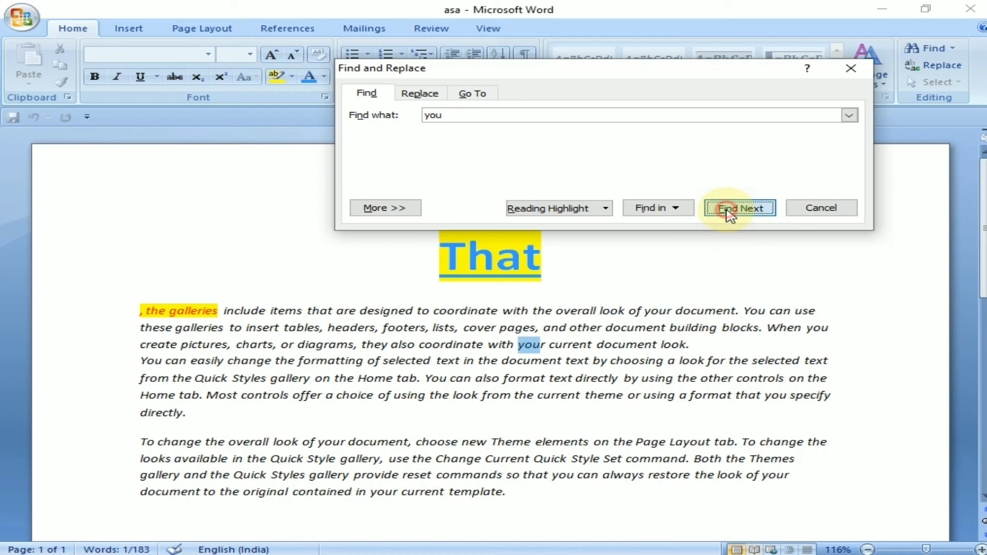
pyautogui.click(730, 212)
pyautogui.click(730, 212)
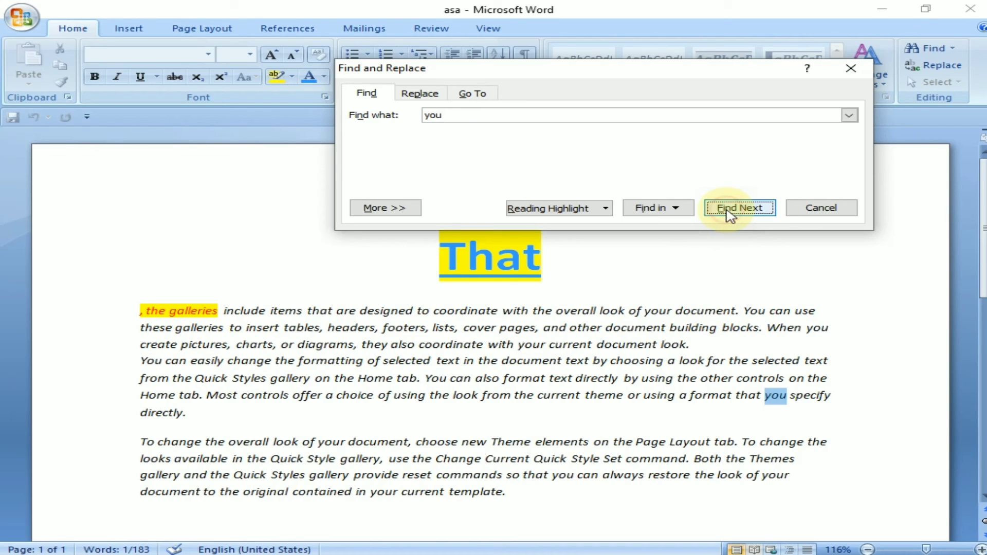
# - Find all occurrences of "you" in the main document at once and close the search
pyautogui.click(643, 209)
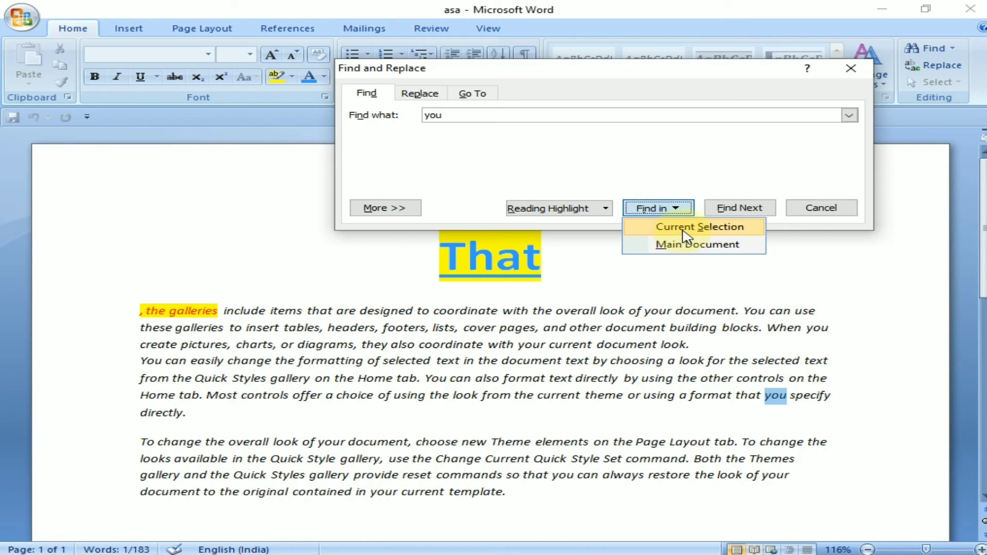
pyautogui.click(684, 239)
pyautogui.click(678, 211)
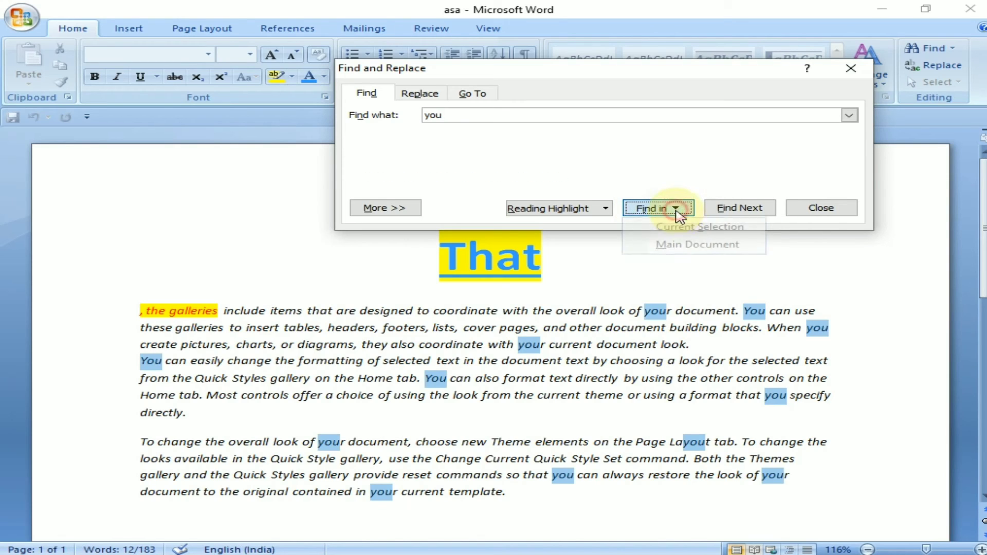
pyautogui.click(687, 240)
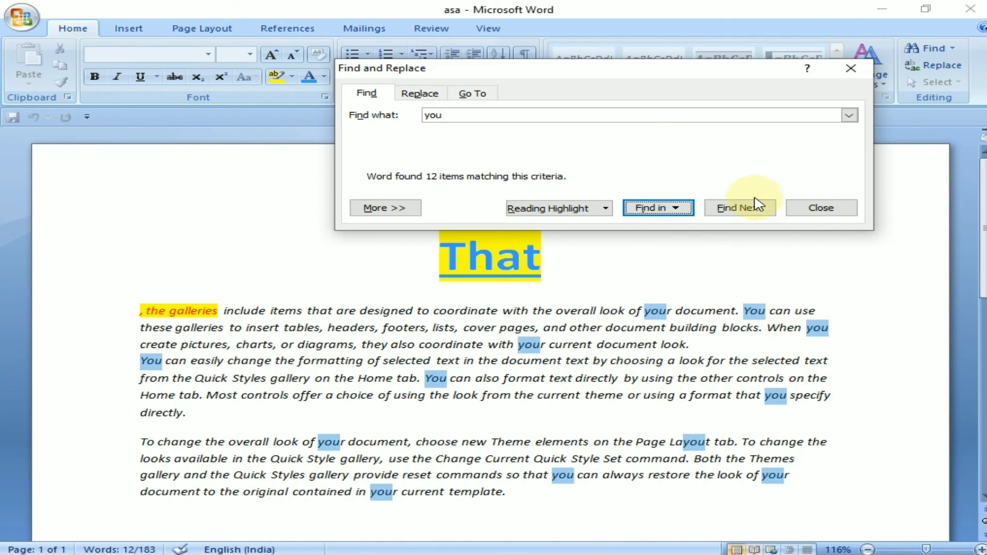
pyautogui.press('Escape')
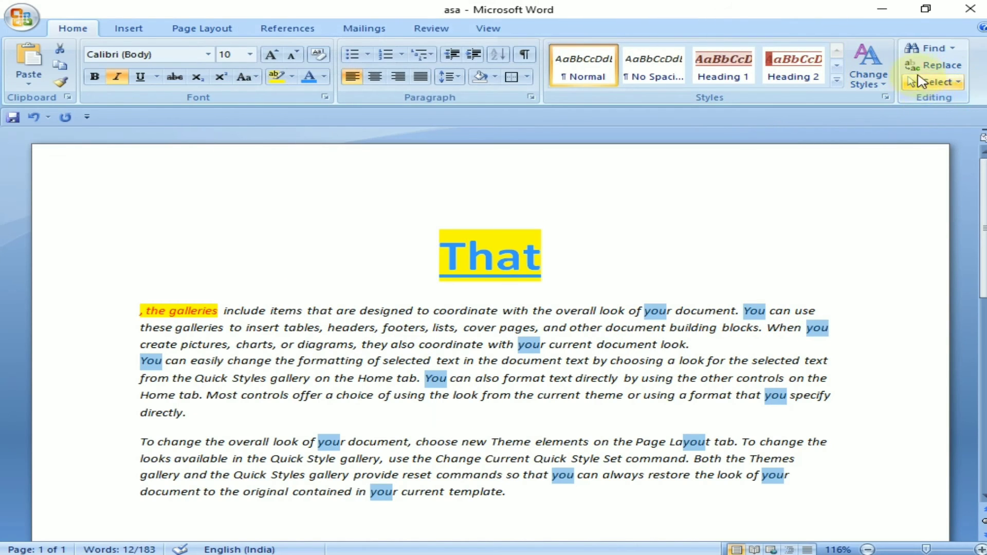
# - Set up a replacement of "you" with "on" and apply it to the occurrence in "When you create pictures"
pyautogui.click(935, 65)
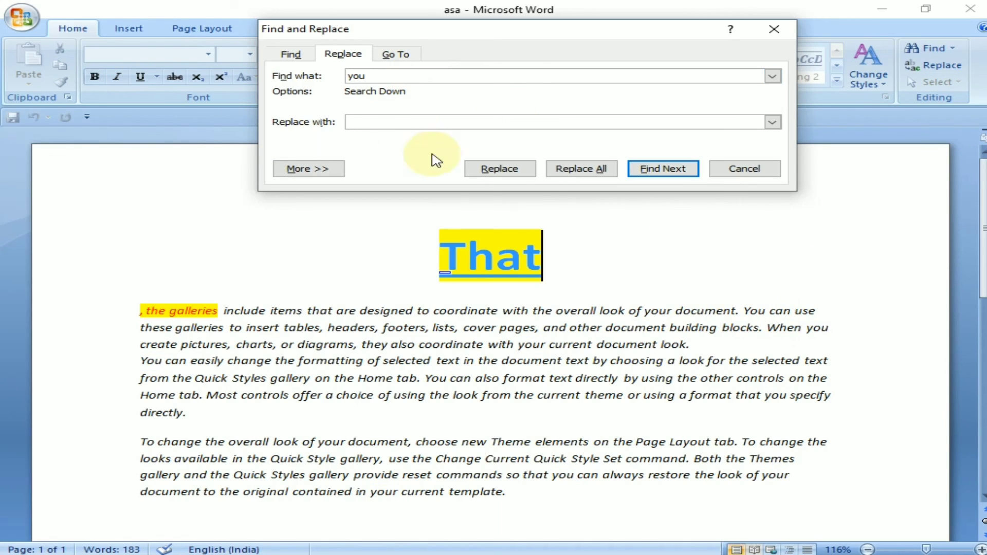
pyautogui.click(421, 81)
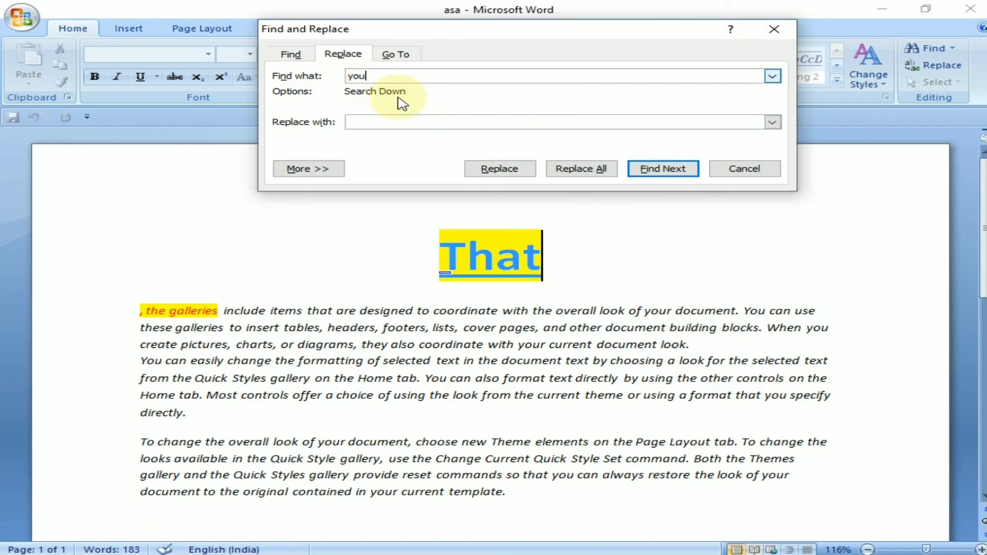
pyautogui.click(376, 120)
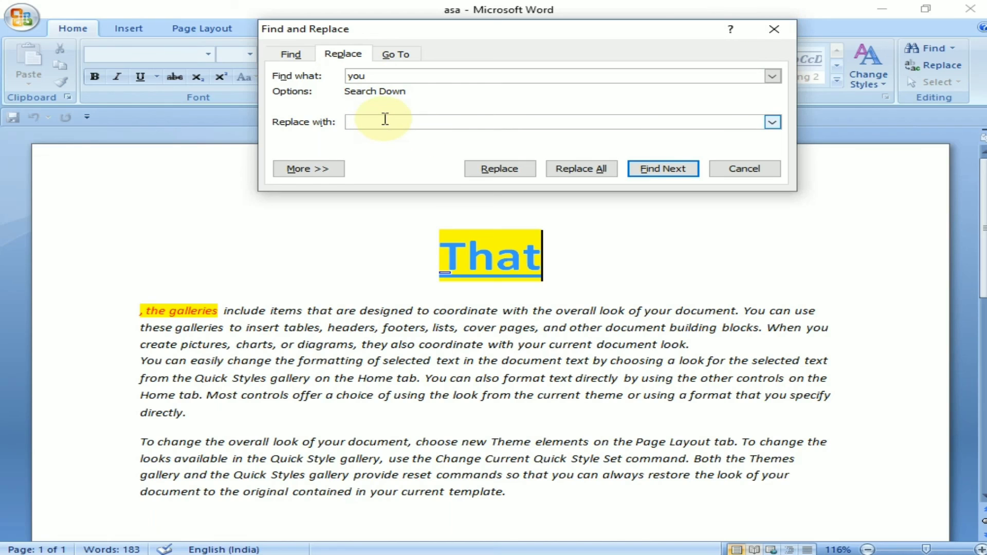
pyautogui.write('on')
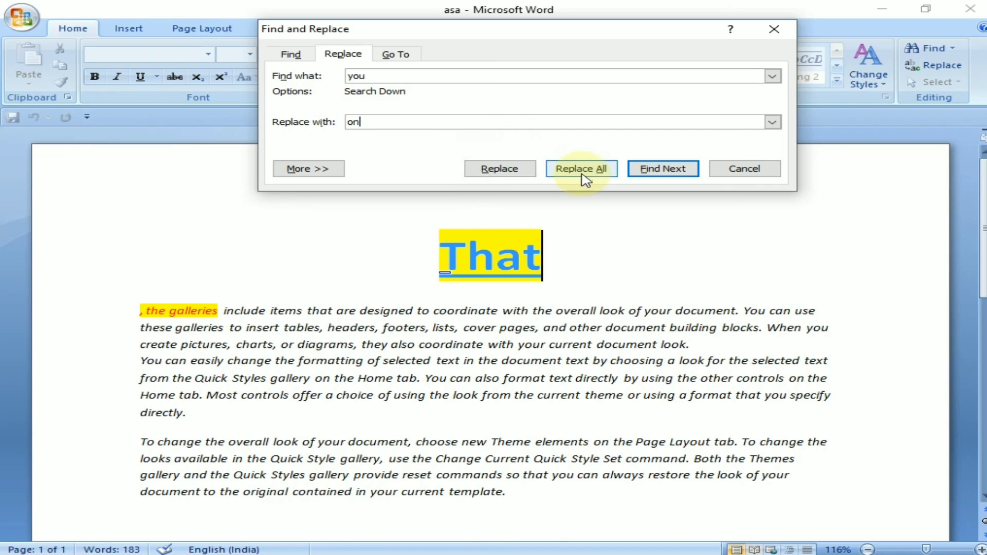
pyautogui.click(662, 175)
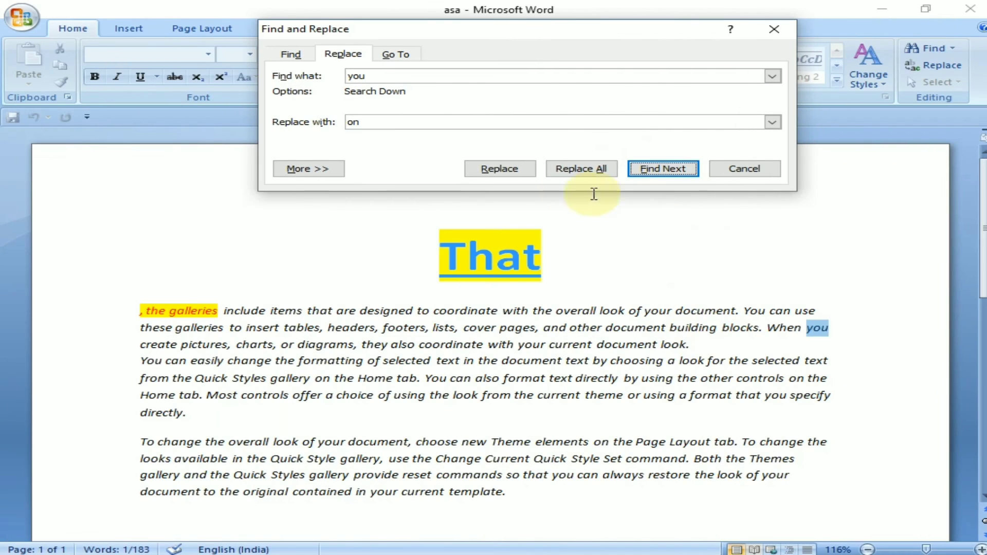
pyautogui.click(497, 175)
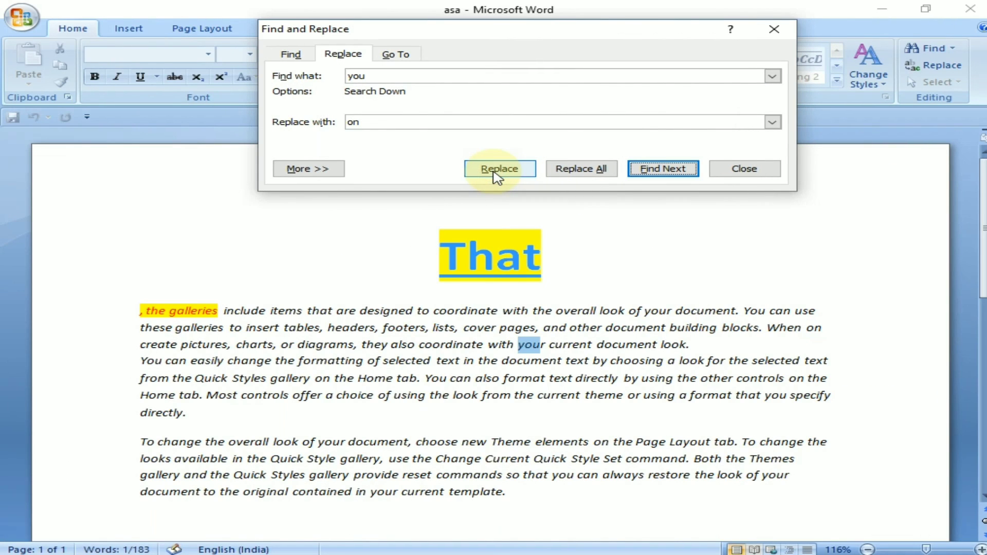
# - Replace "you" with "on" one match at a time, from "You can use" through "You can also format text"
pyautogui.doubleClick(658, 311)
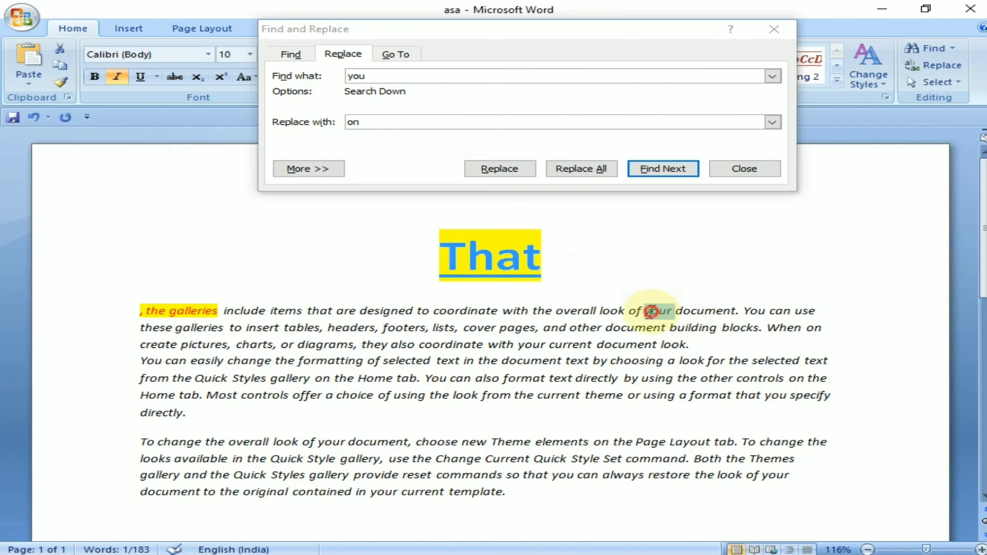
pyautogui.click(511, 174)
pyautogui.click(513, 175)
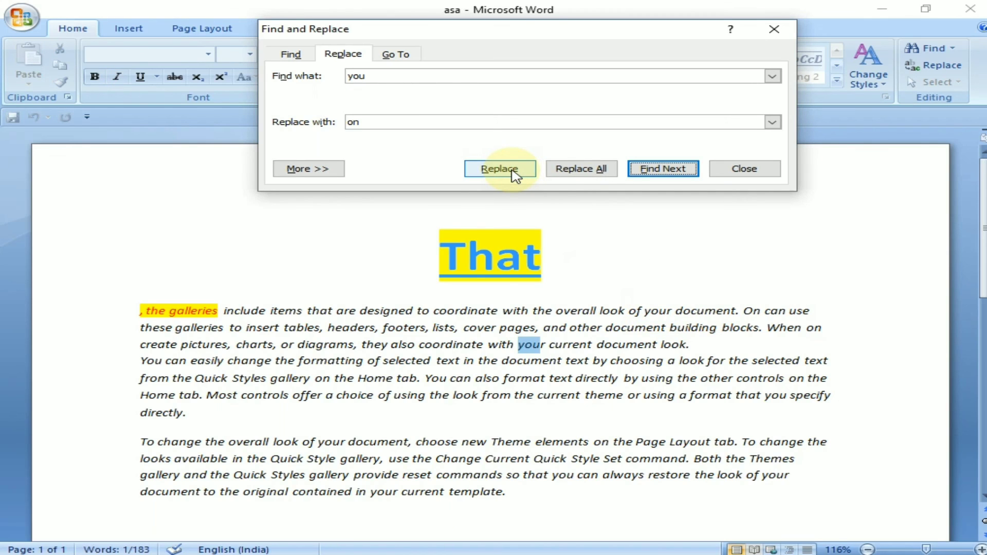
pyautogui.click(515, 175)
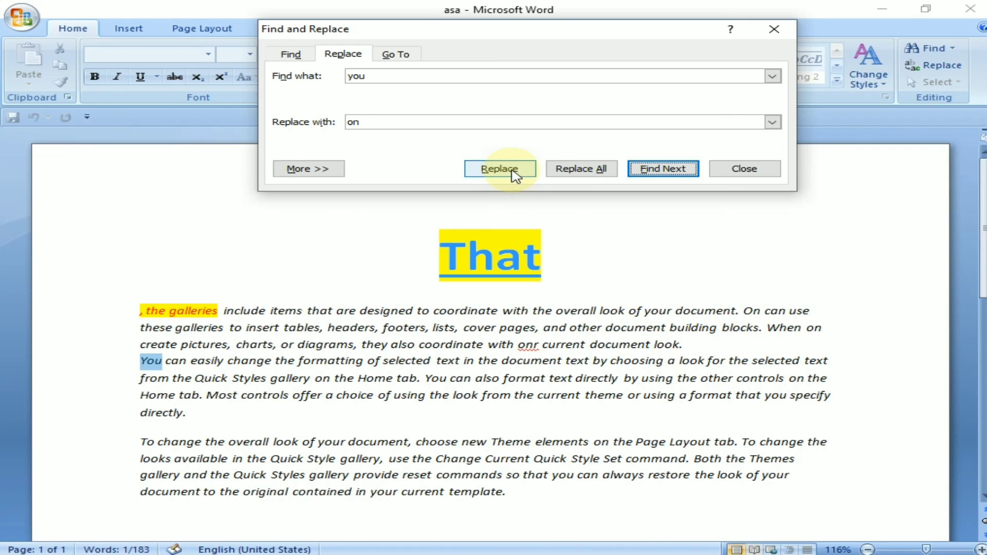
pyautogui.click(515, 175)
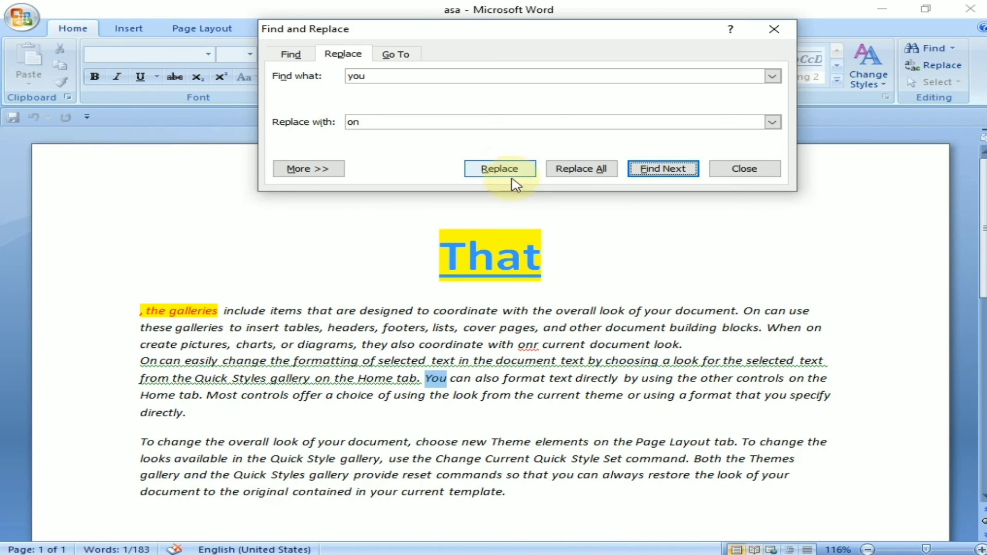
pyautogui.click(515, 168)
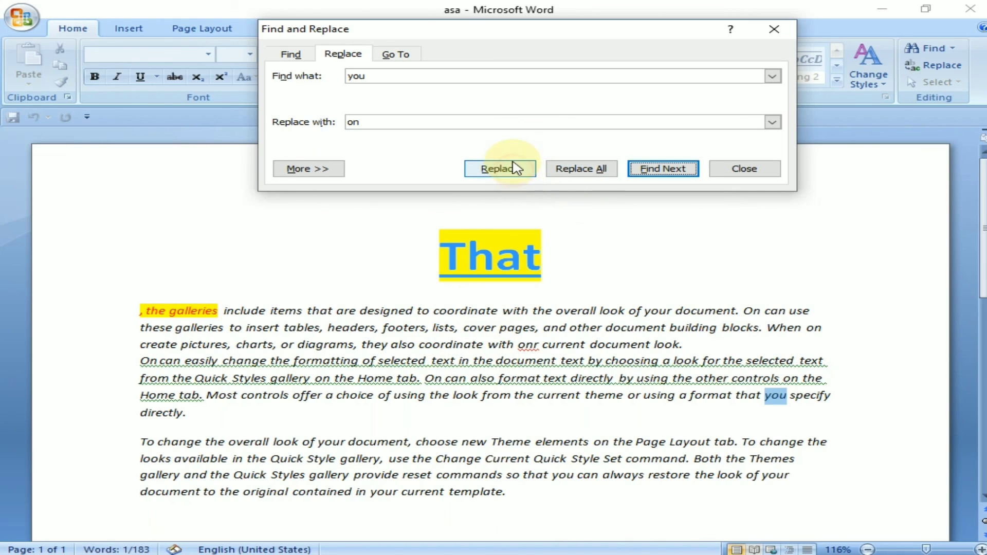
# - Replace all remaining occurrences of "you" with "on", continuing from the beginning of the document, and close the dialog
pyautogui.click(591, 169)
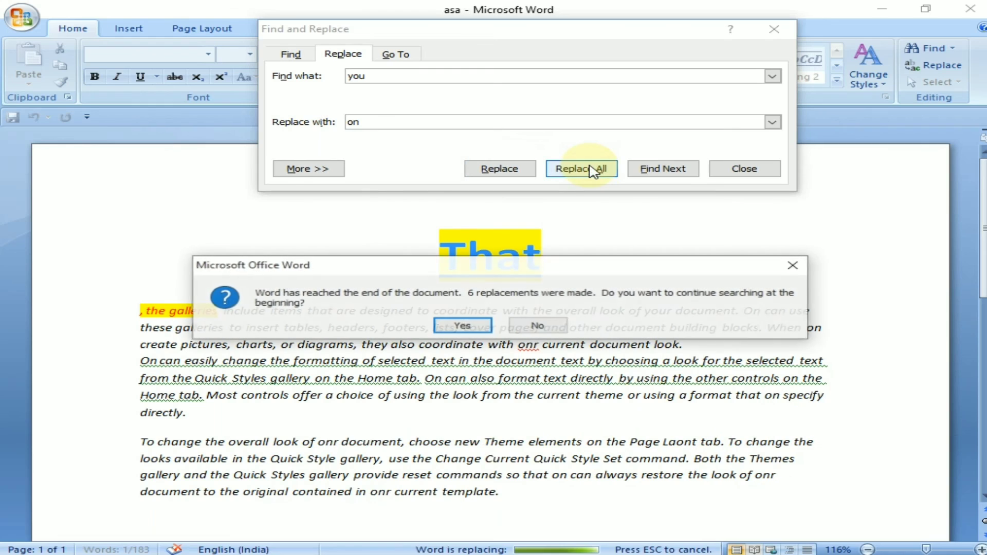
pyautogui.click(464, 327)
pyautogui.click(495, 323)
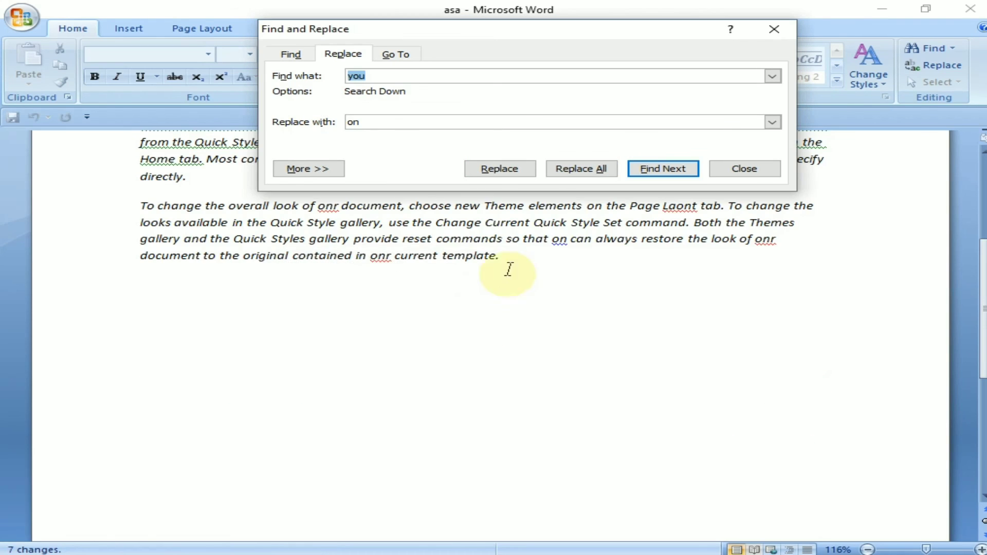
pyautogui.scroll(1, 568, 316)
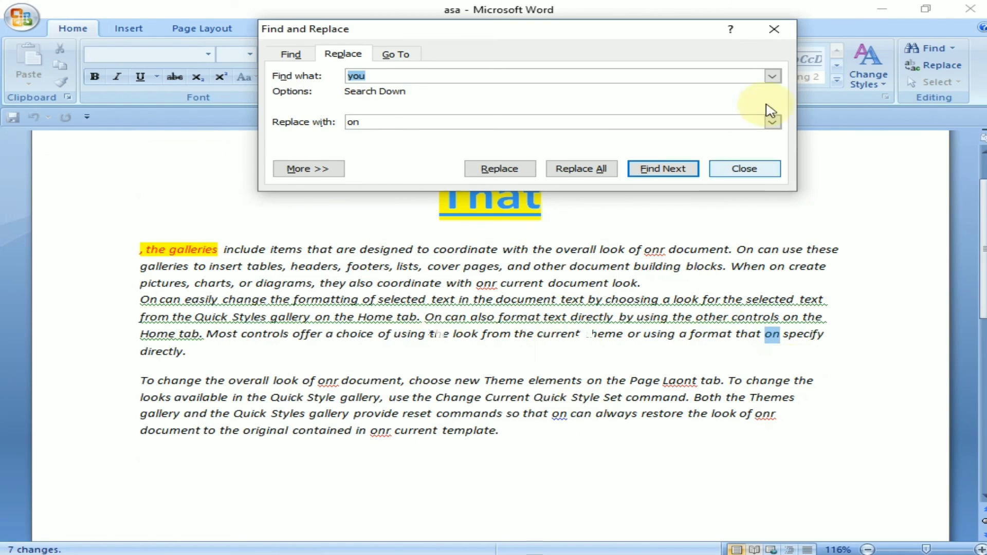
pyautogui.click(774, 29)
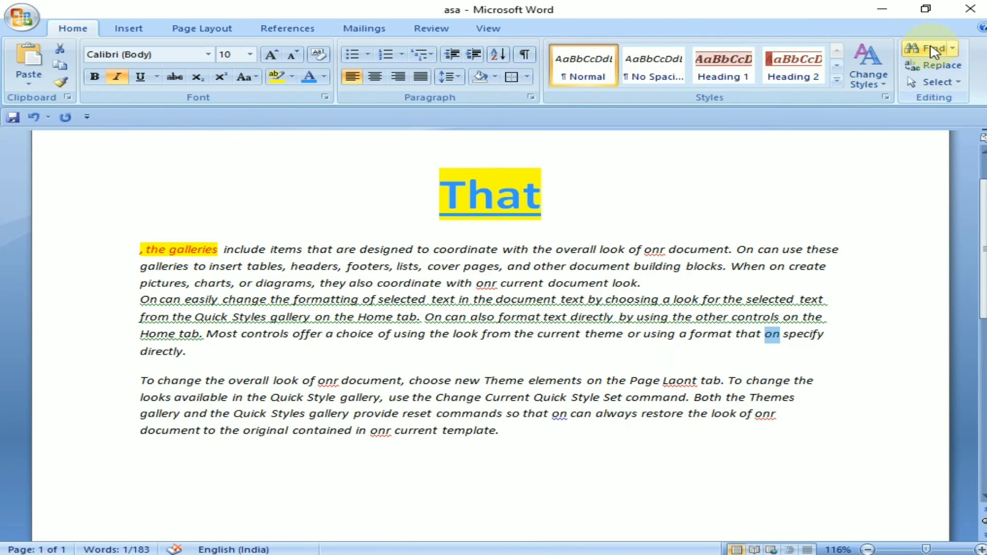
# - Find all occurrences of "on" in the main document
pyautogui.click(929, 49)
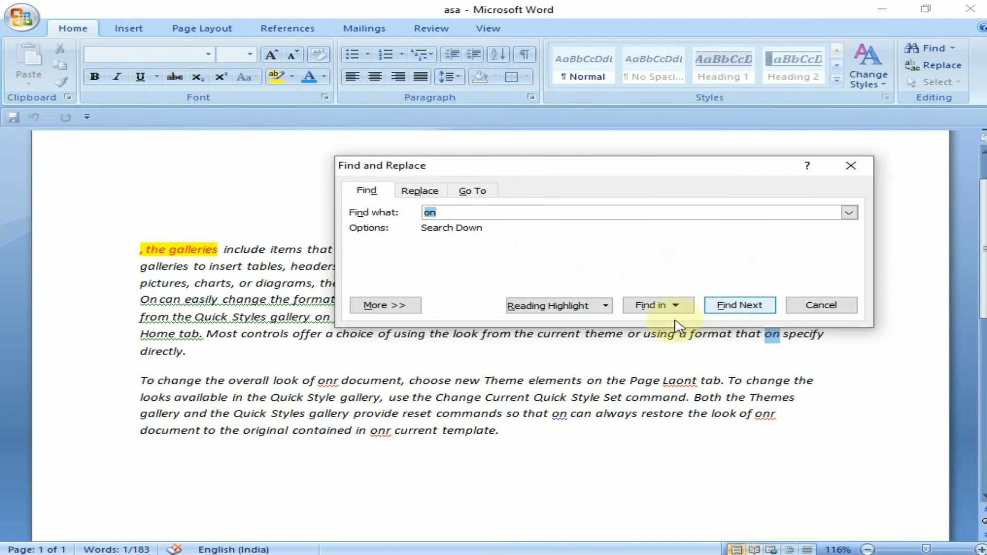
pyautogui.click(675, 305)
pyautogui.click(692, 341)
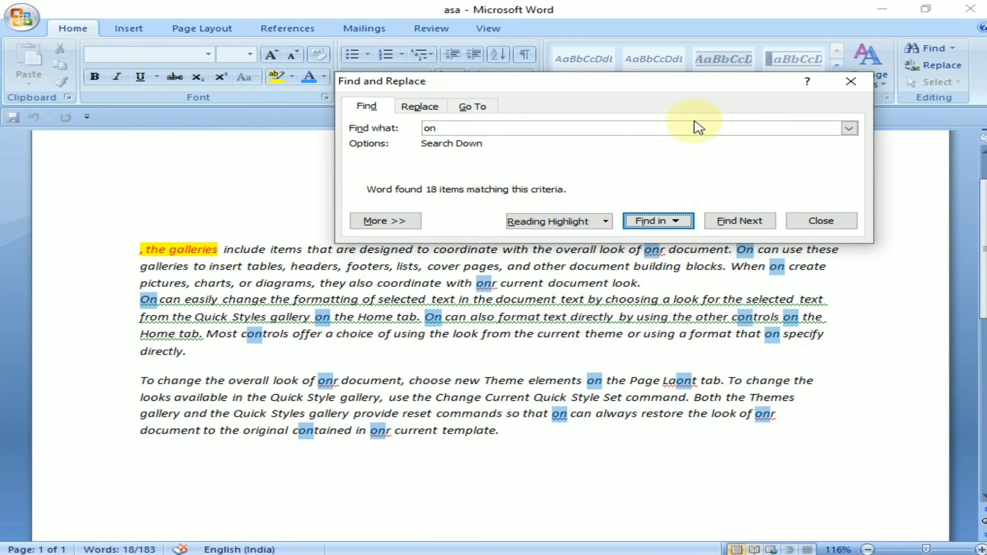
pyautogui.click(703, 94)
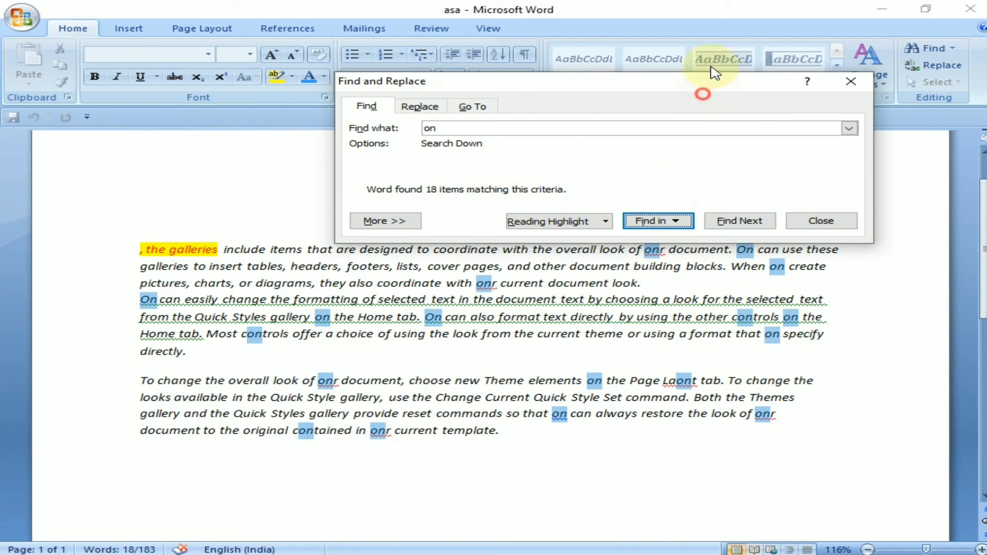
# - Change the search text to "you", find it throughout the main document, and close the search
pyautogui.click(472, 133)
pyautogui.doubleClick(472, 132)
pyautogui.write('you')
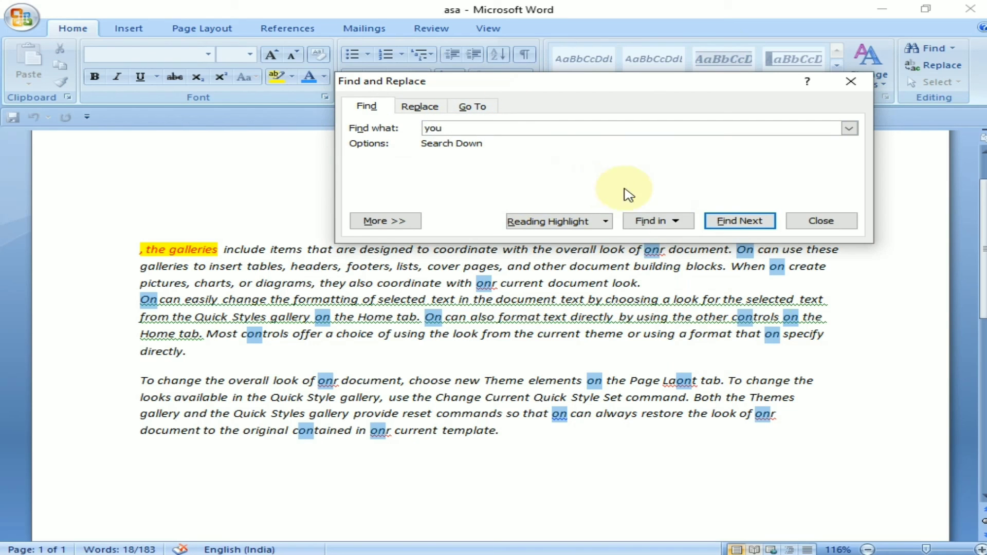
pyautogui.click(634, 222)
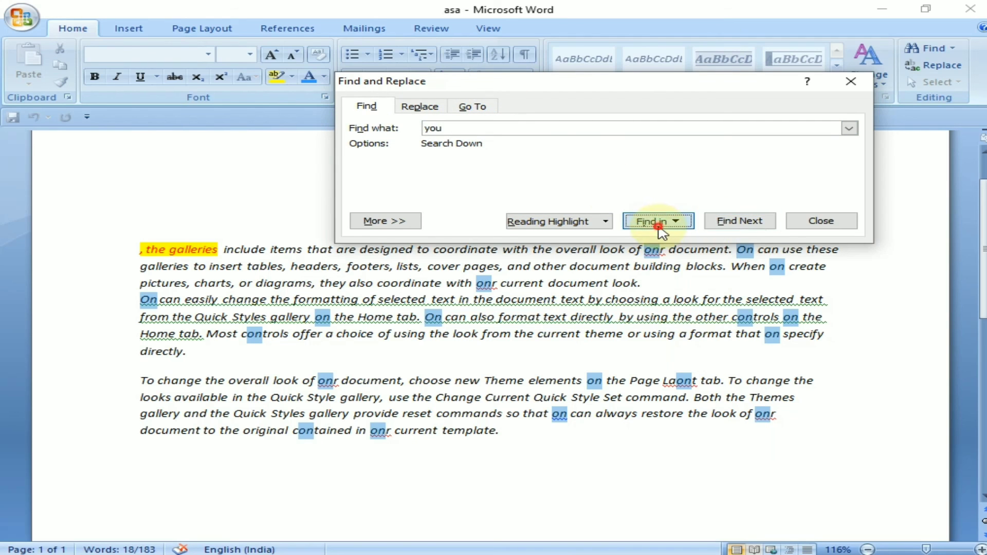
pyautogui.click(672, 242)
pyautogui.scroll(1, 661, 268)
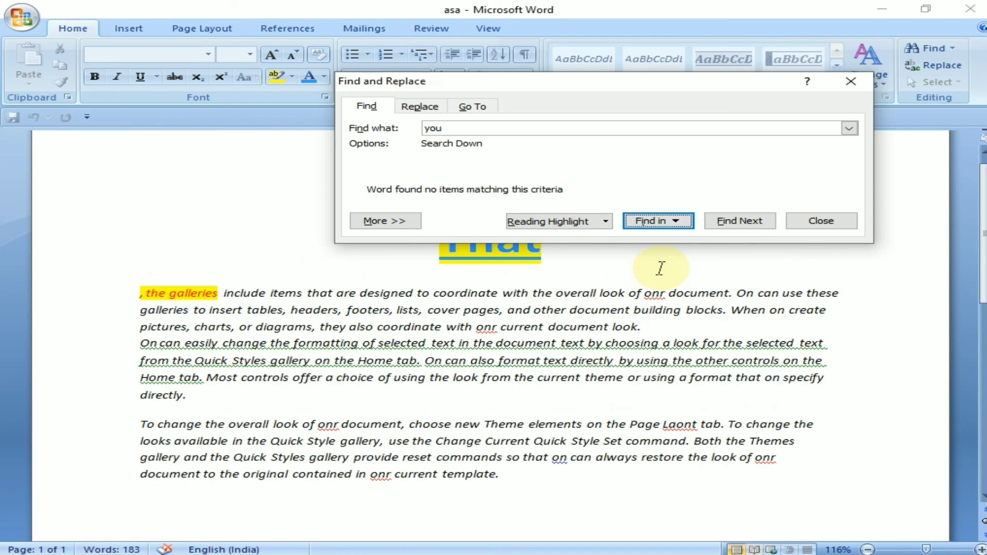
pyautogui.press('Escape')
# - Select the entire document, then manually select the text from the heading to "so that on" in the last paragraph
pyautogui.click(935, 82)
pyautogui.click(808, 100)
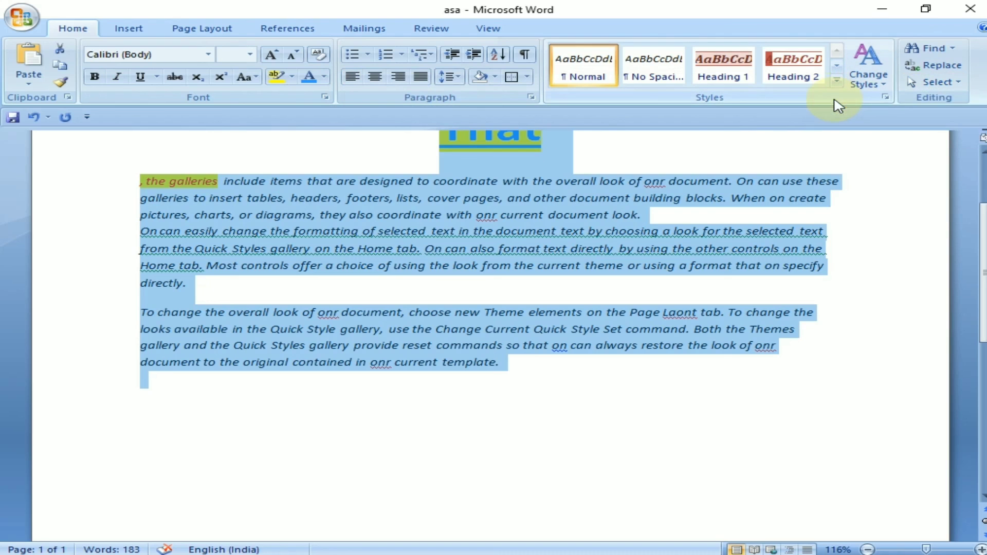
pyautogui.moveTo(144, 161); pyautogui.dragTo(568, 346)
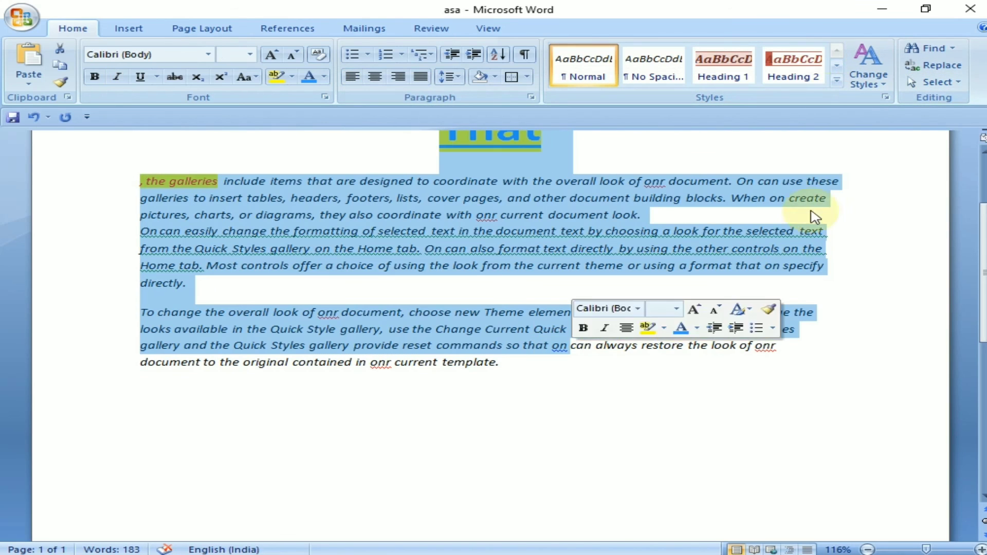
pyautogui.click(942, 65)
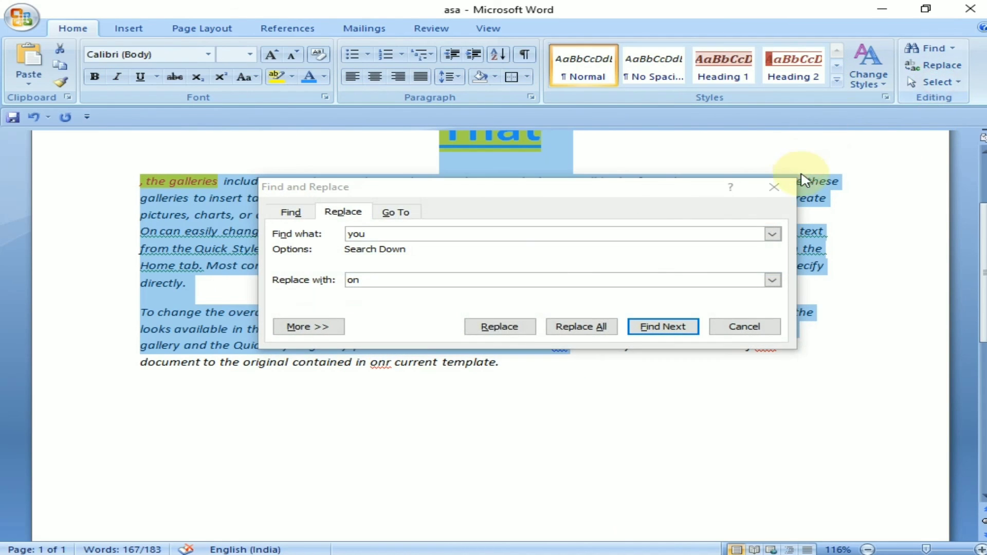
pyautogui.click(774, 187)
# - Select the entire document again, then clear the selection by placing the cursor at the end of the heading
pyautogui.click(934, 83)
pyautogui.click(883, 103)
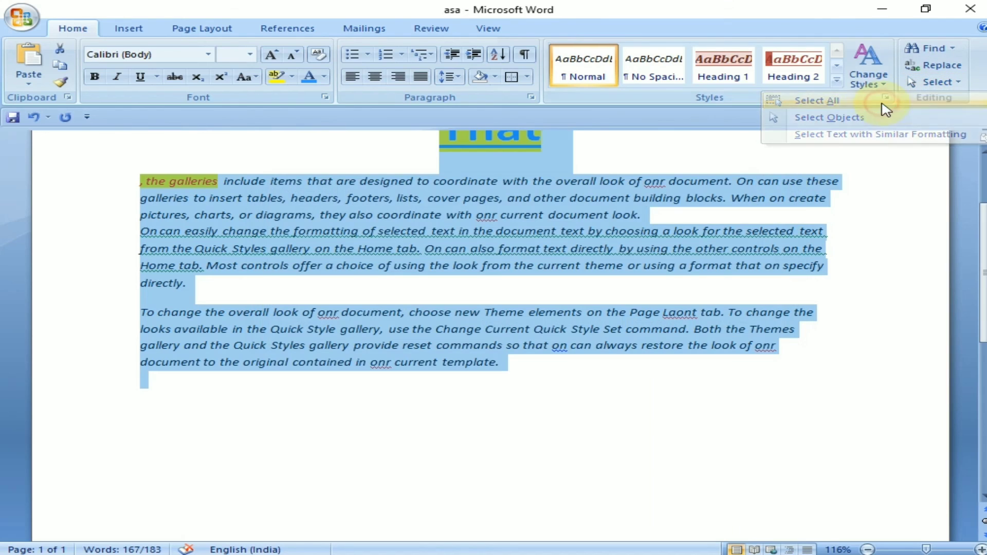
pyautogui.scroll(2, 550, 331)
pyautogui.click(608, 252)
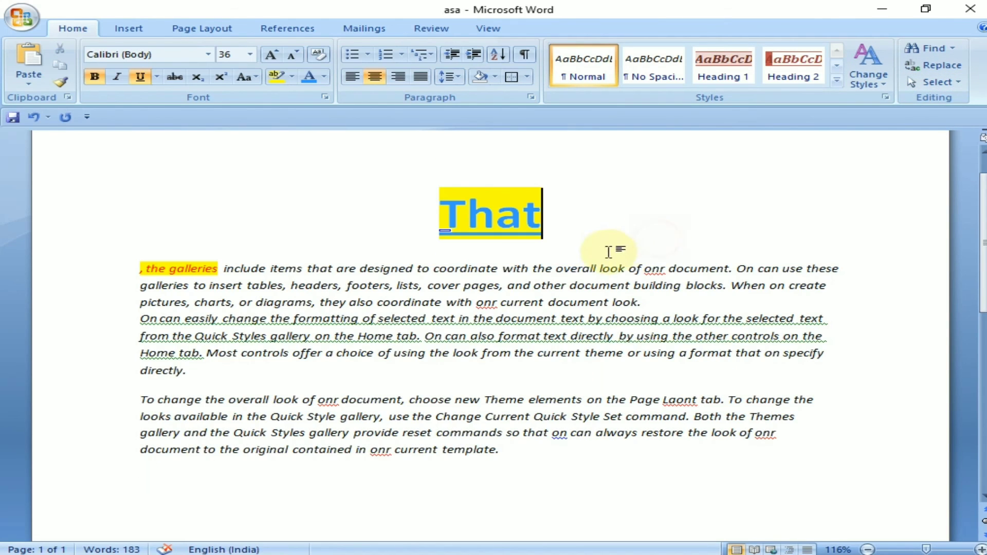